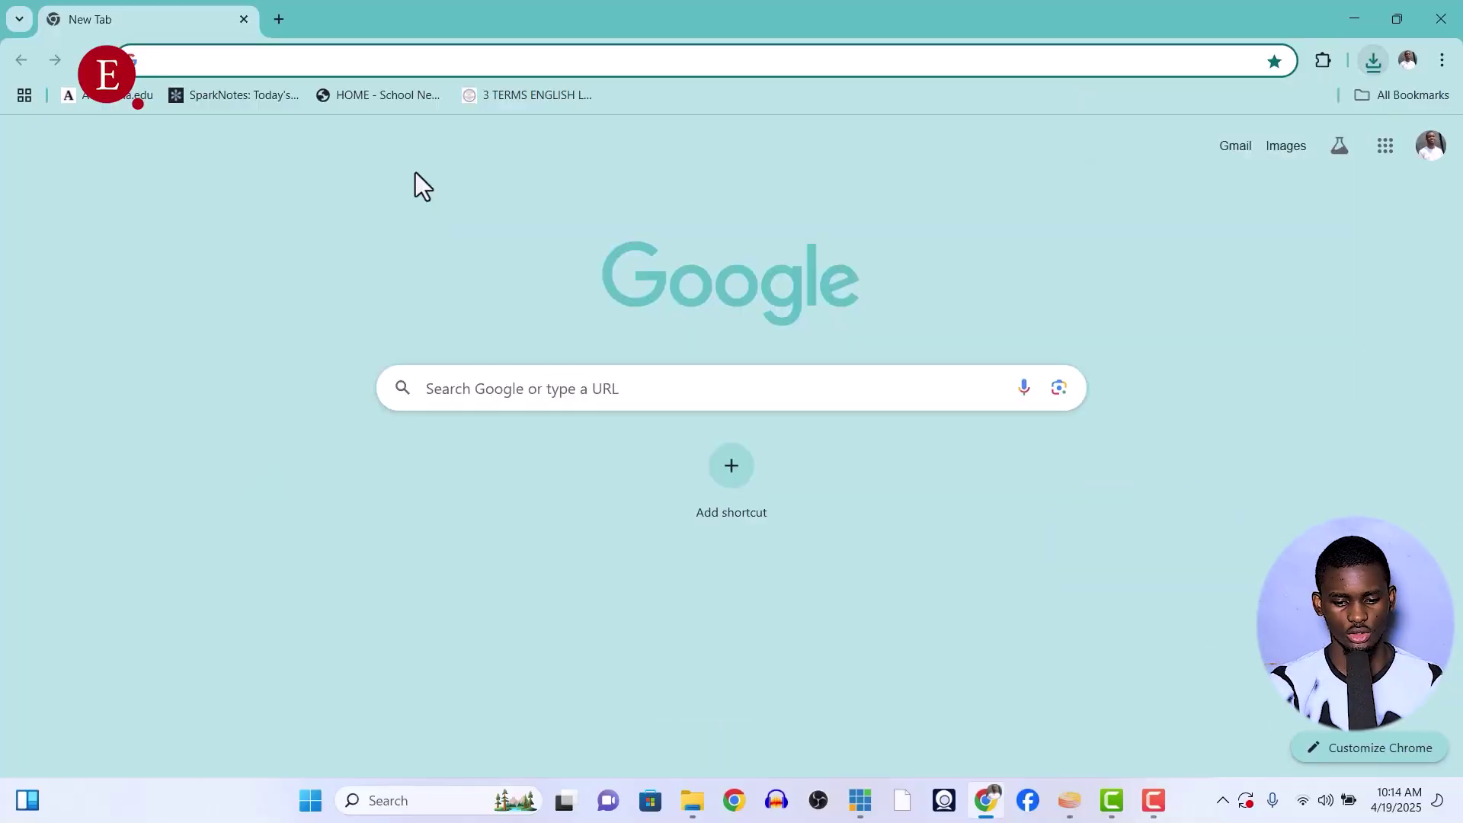
Search the web for "download tiktok studio" and open TikTok's Download LIVE Studio page
{"action": "type", "text": "do"}
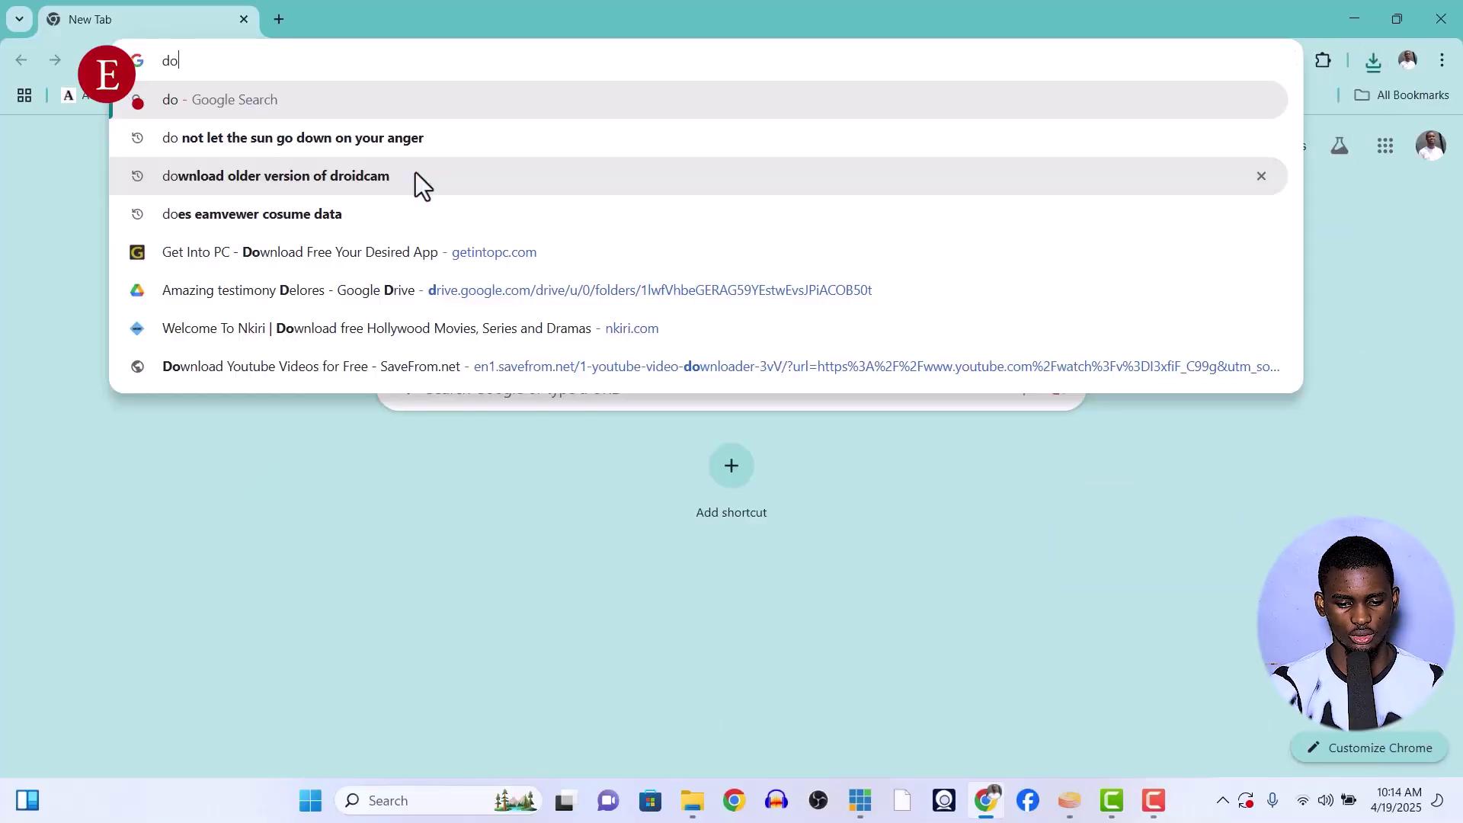
{"action": "type", "text": "wnload tiktok studio"}
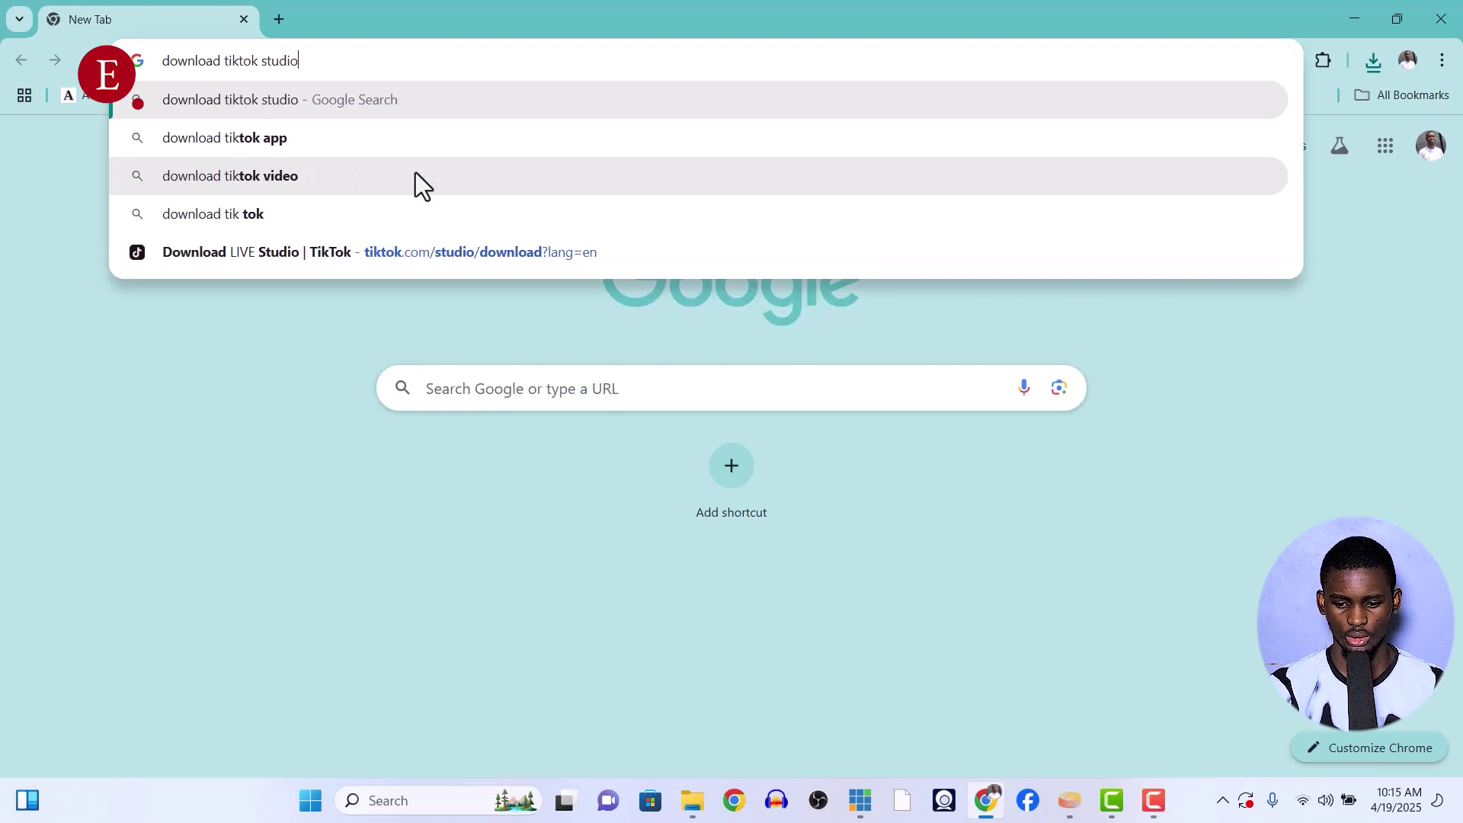
{"action": "key", "text": "Return"}
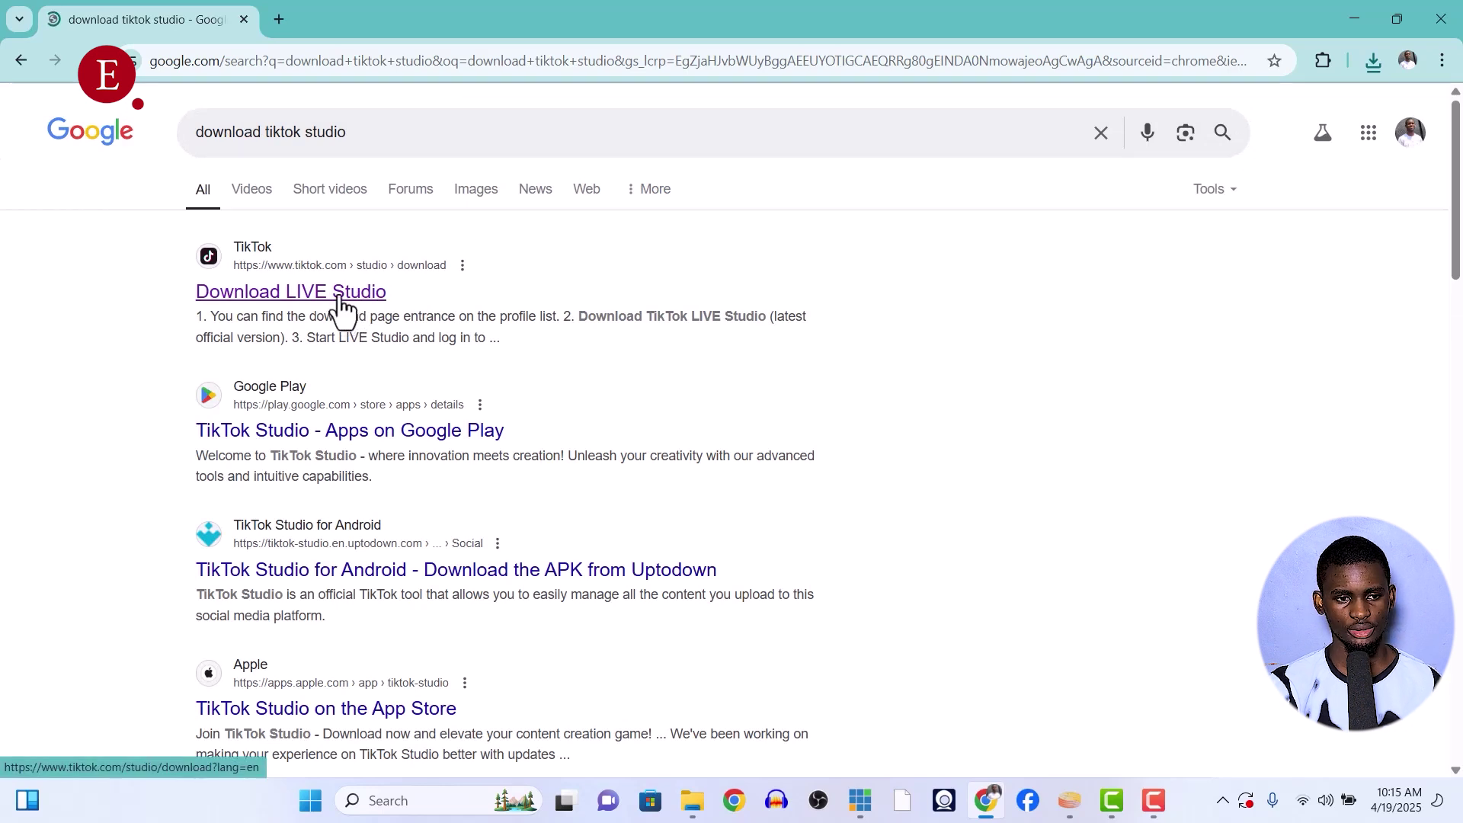
{"action": "left_click", "coordinate": [341, 303]}
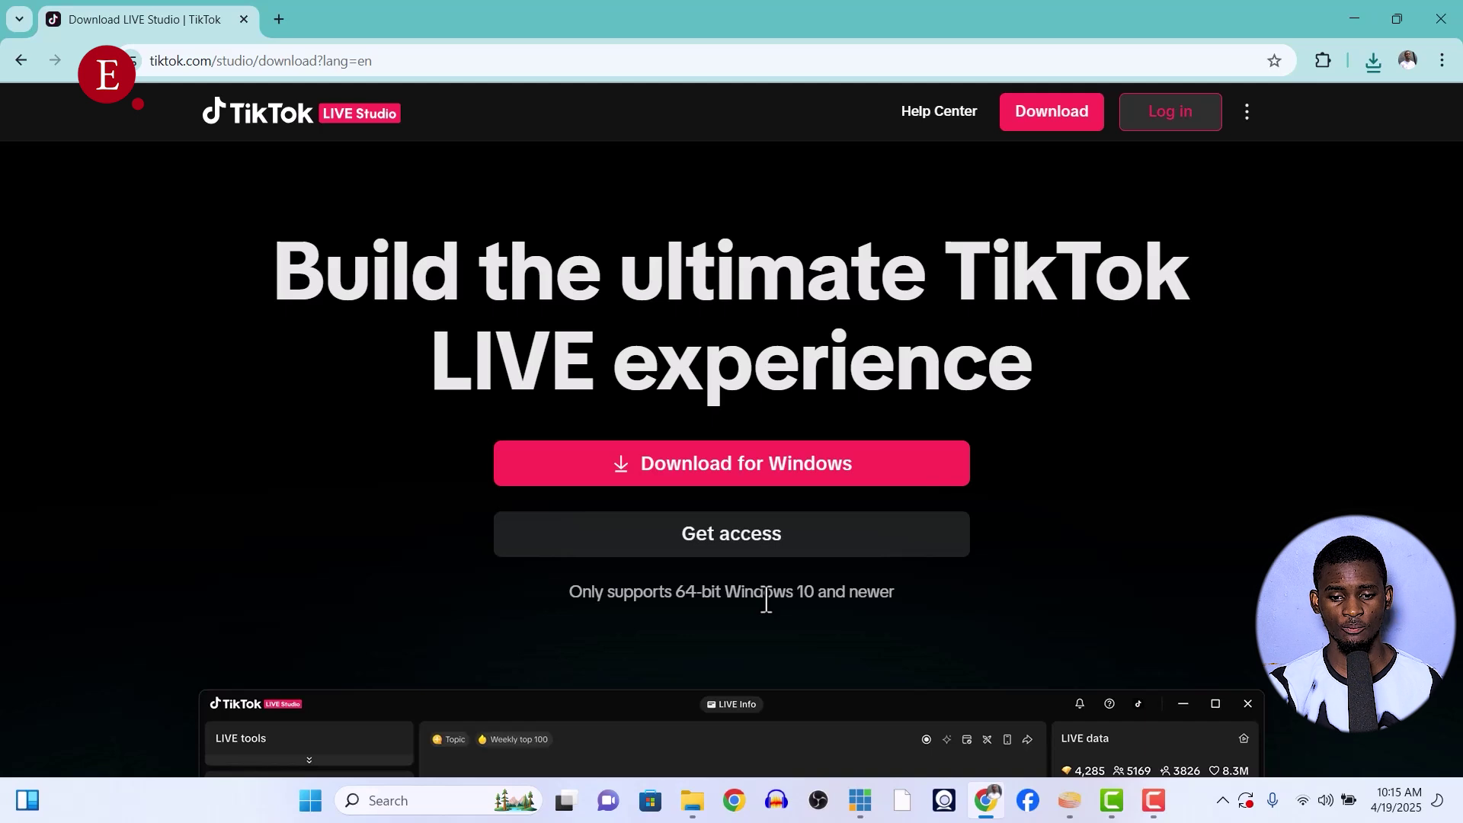
Download the TikTok LIVE Studio installer for Windows and run it to start the installation
{"action": "left_click", "coordinate": [705, 480]}
{"action": "left_click", "coordinate": [1374, 60]}
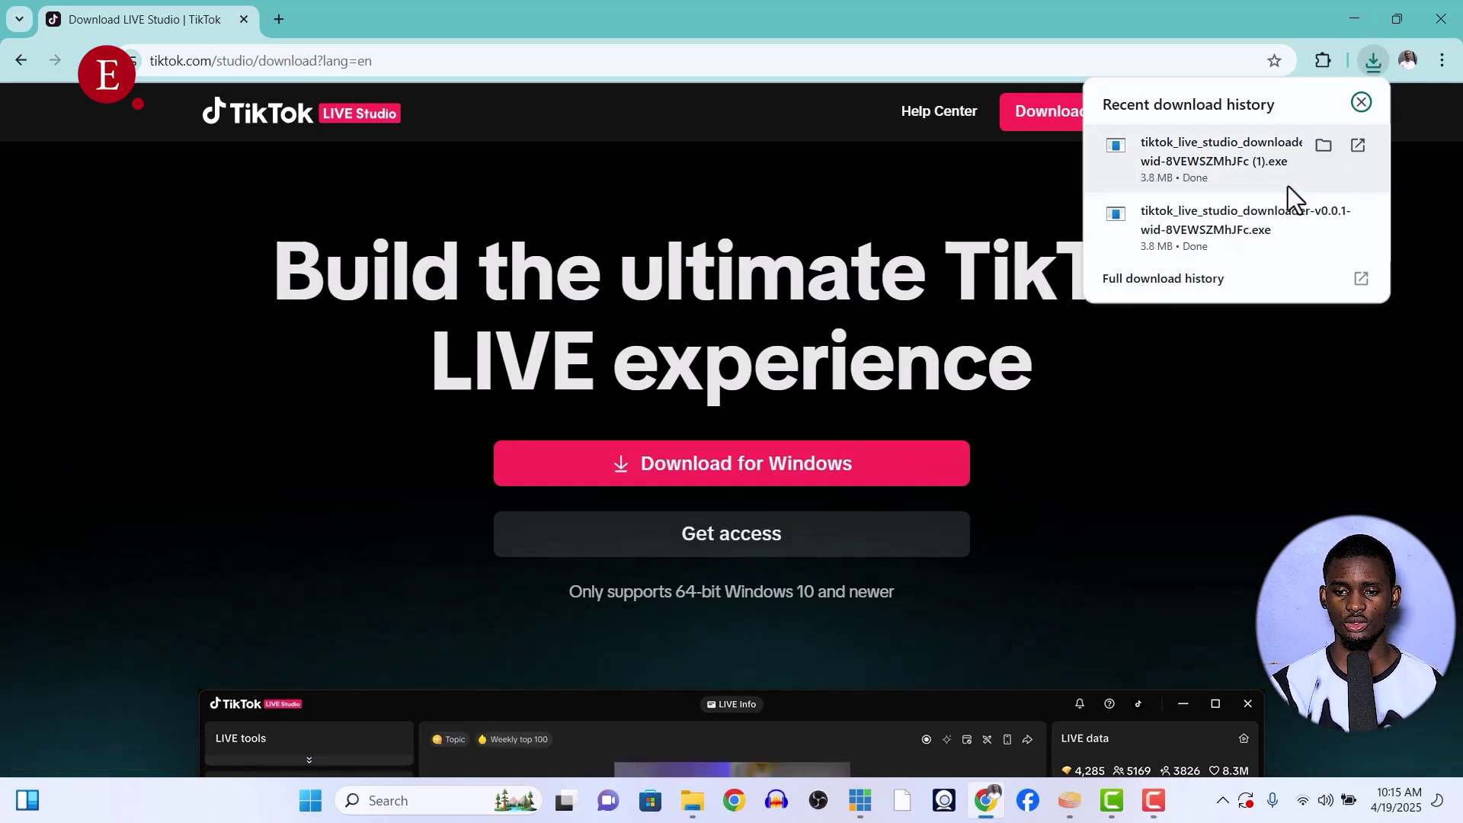
{"action": "left_click", "coordinate": [1361, 149]}
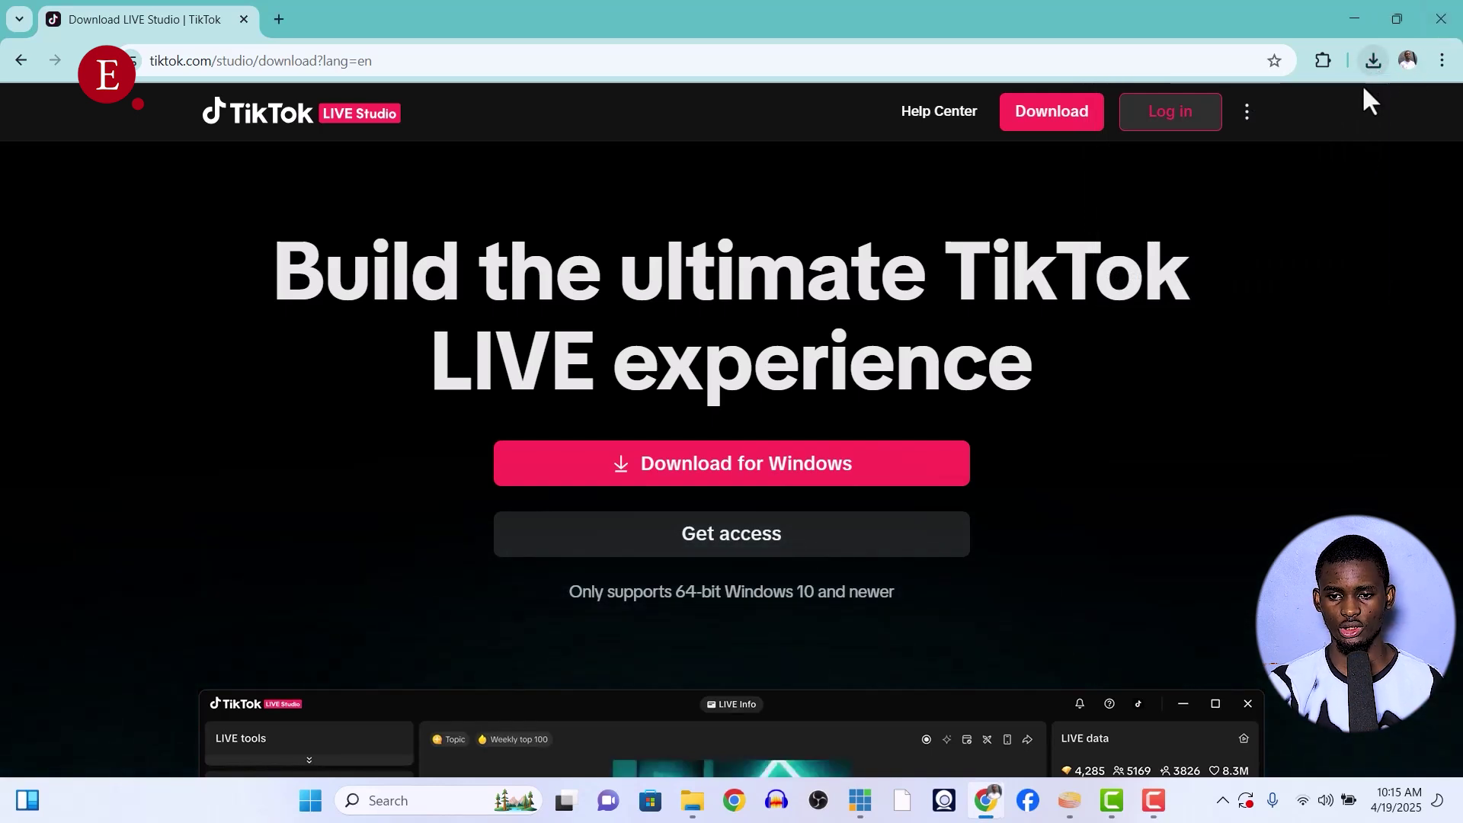
{"action": "left_click", "coordinate": [1373, 61]}
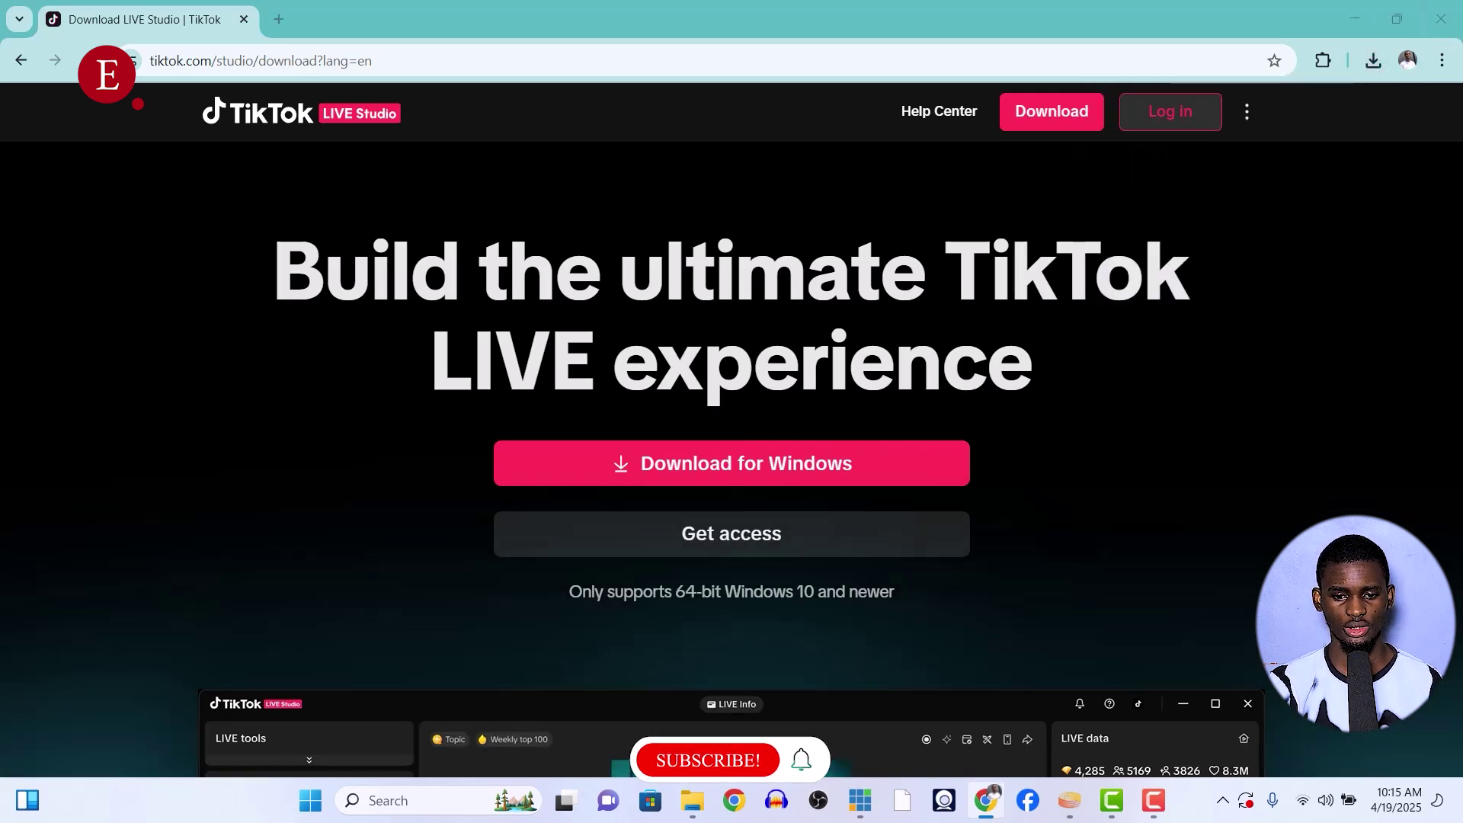
{"action": "left_click", "coordinate": [1419, 27]}
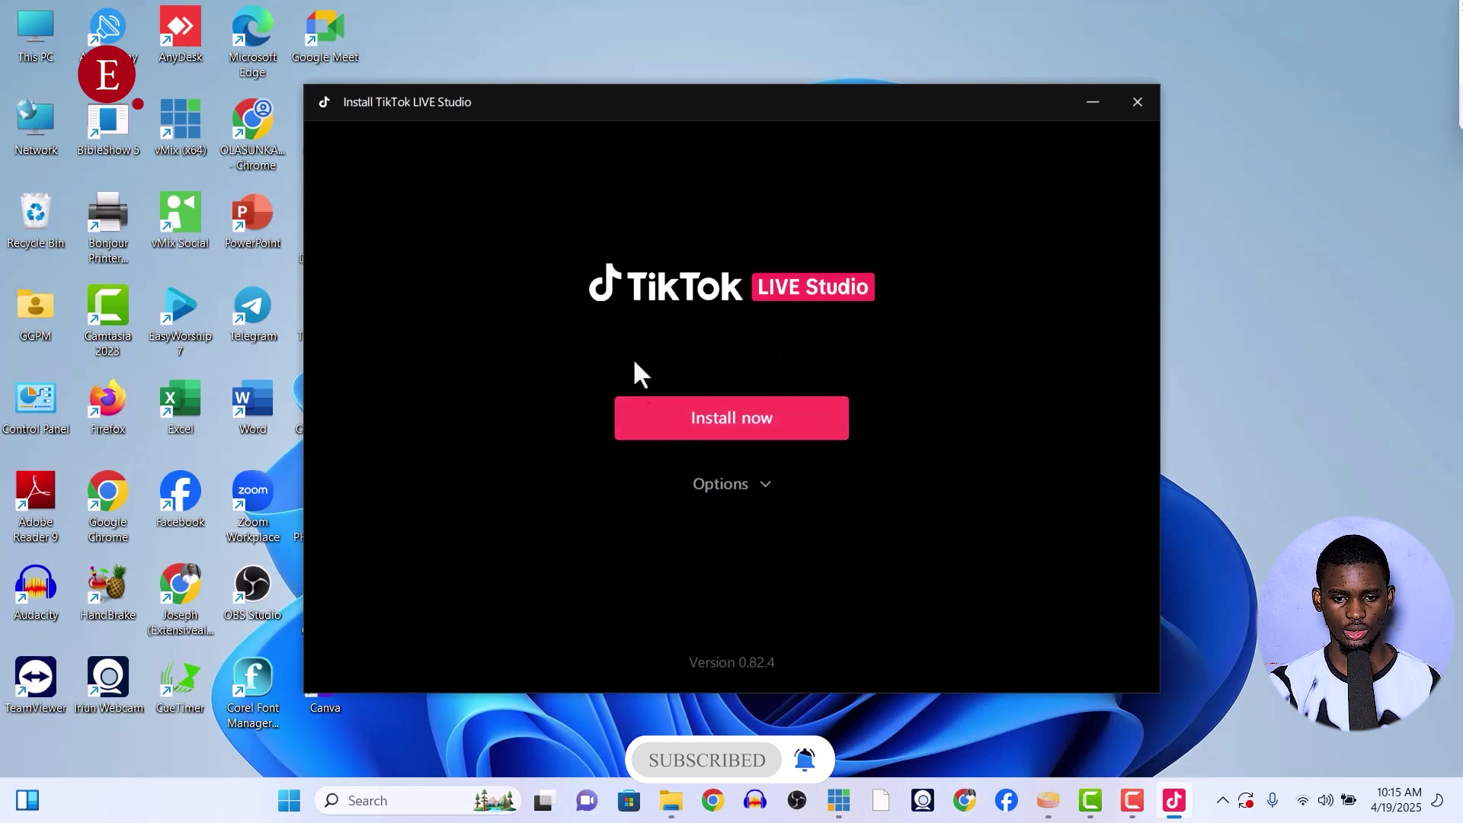
{"action": "left_click", "coordinate": [730, 426]}
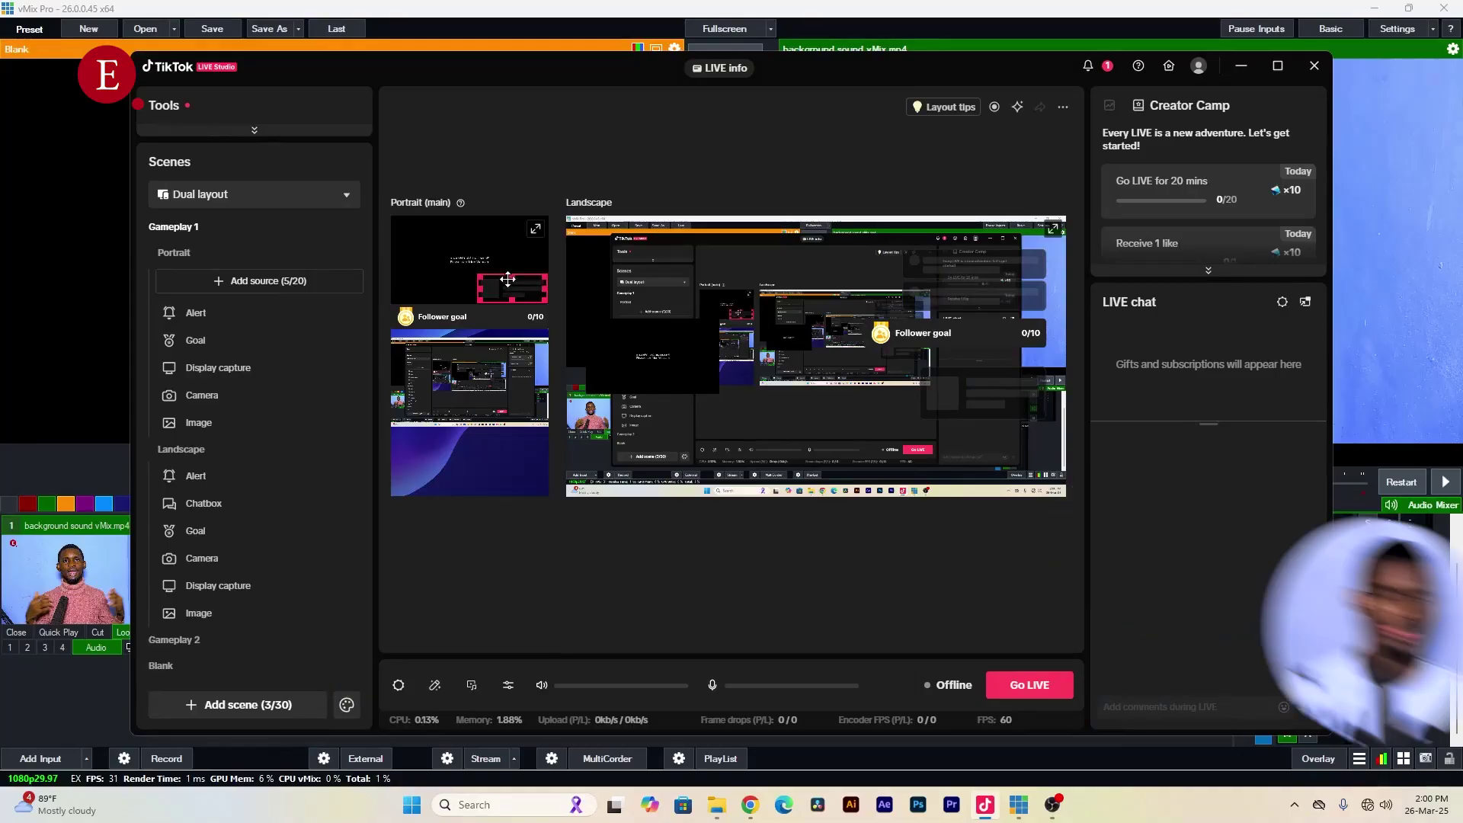
Expand the Tools section to view the available live tools, and return to the Scenes list
{"action": "left_click", "coordinate": [484, 273]}
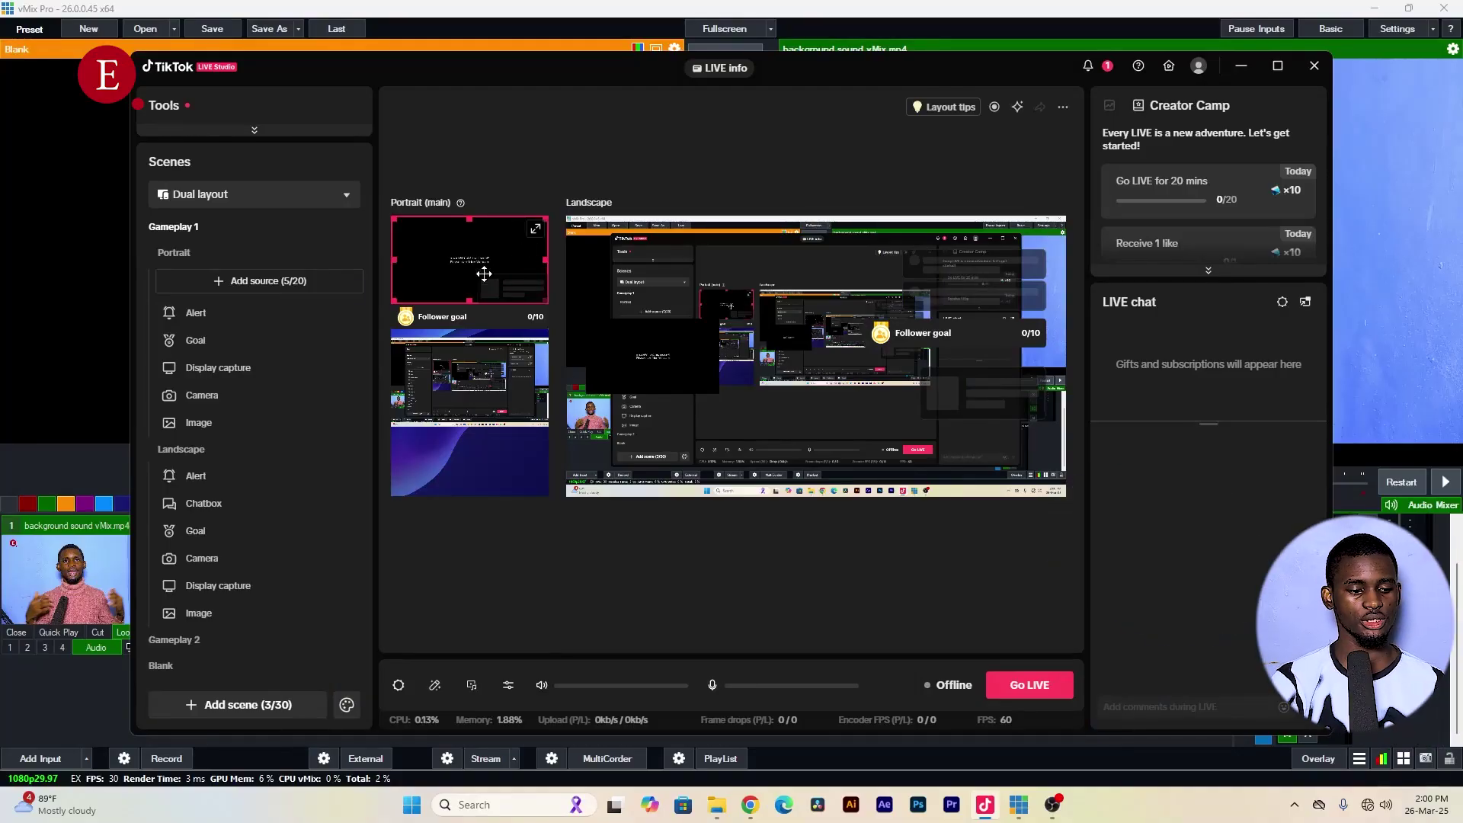
{"action": "left_click", "coordinate": [254, 133]}
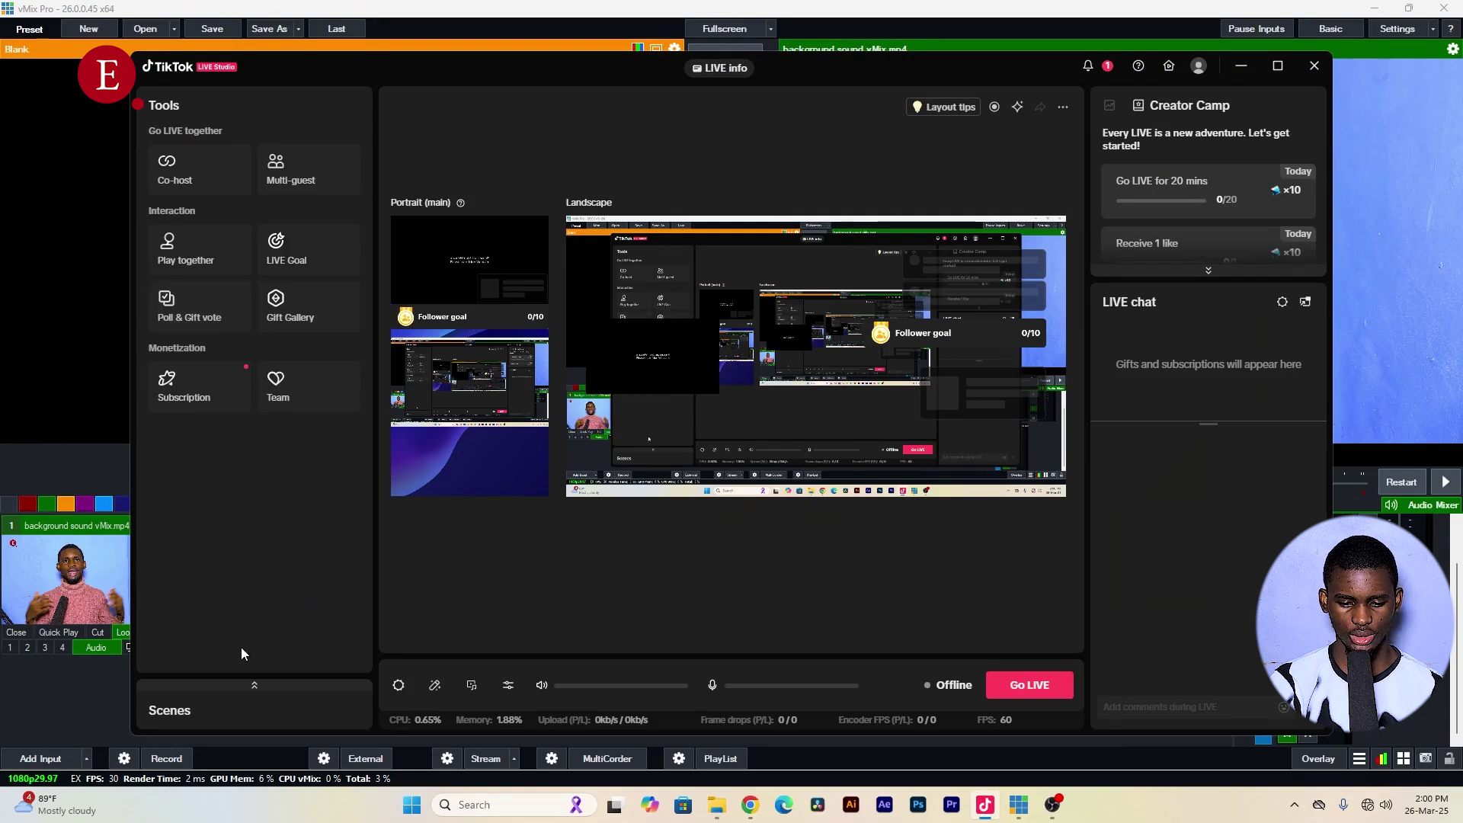
{"action": "left_click", "coordinate": [255, 688]}
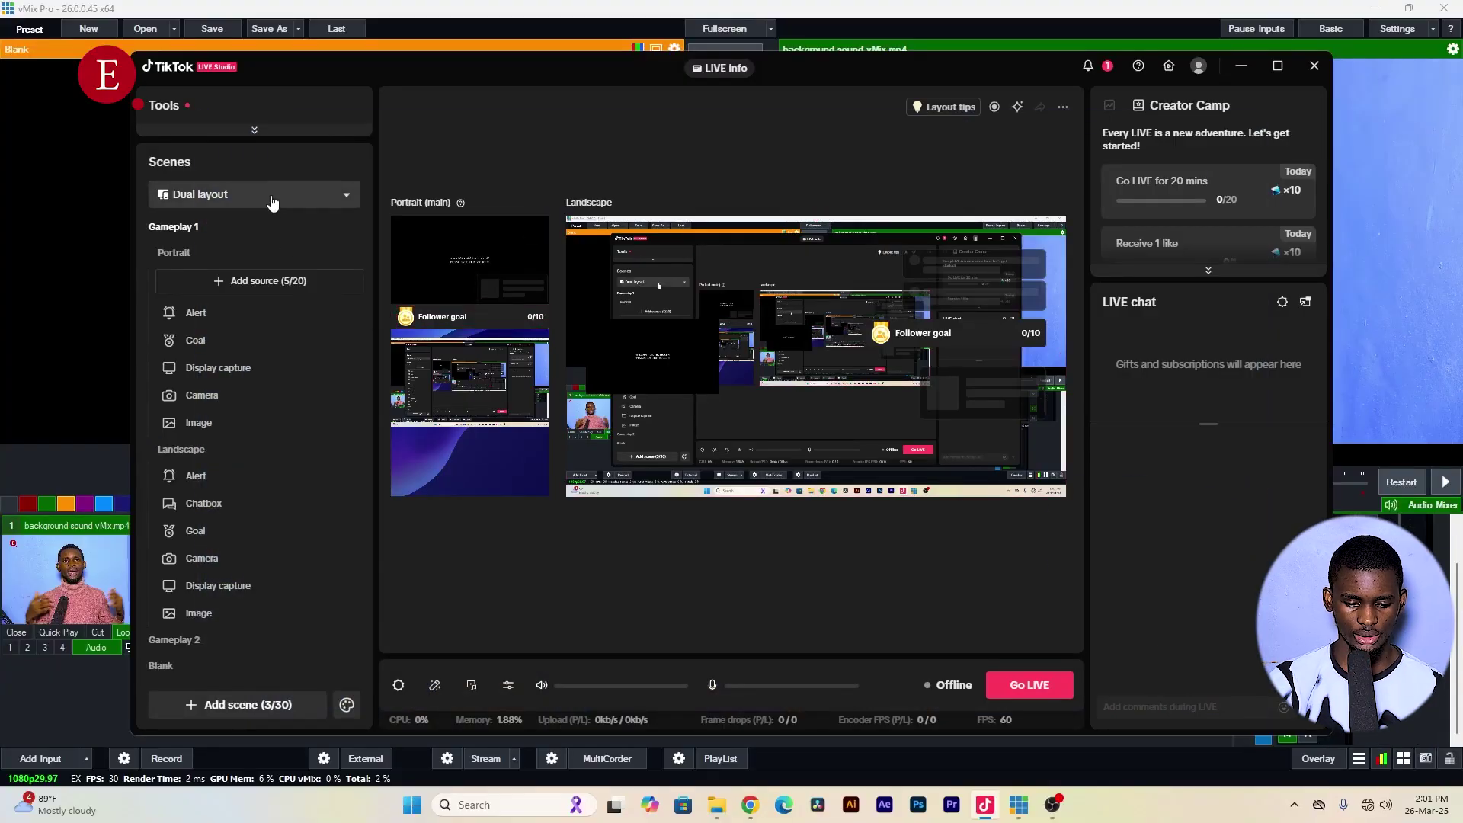
Switch the scene layout from dual to Landscape and delete all existing sources from the General scene
{"action": "left_click", "coordinate": [272, 202]}
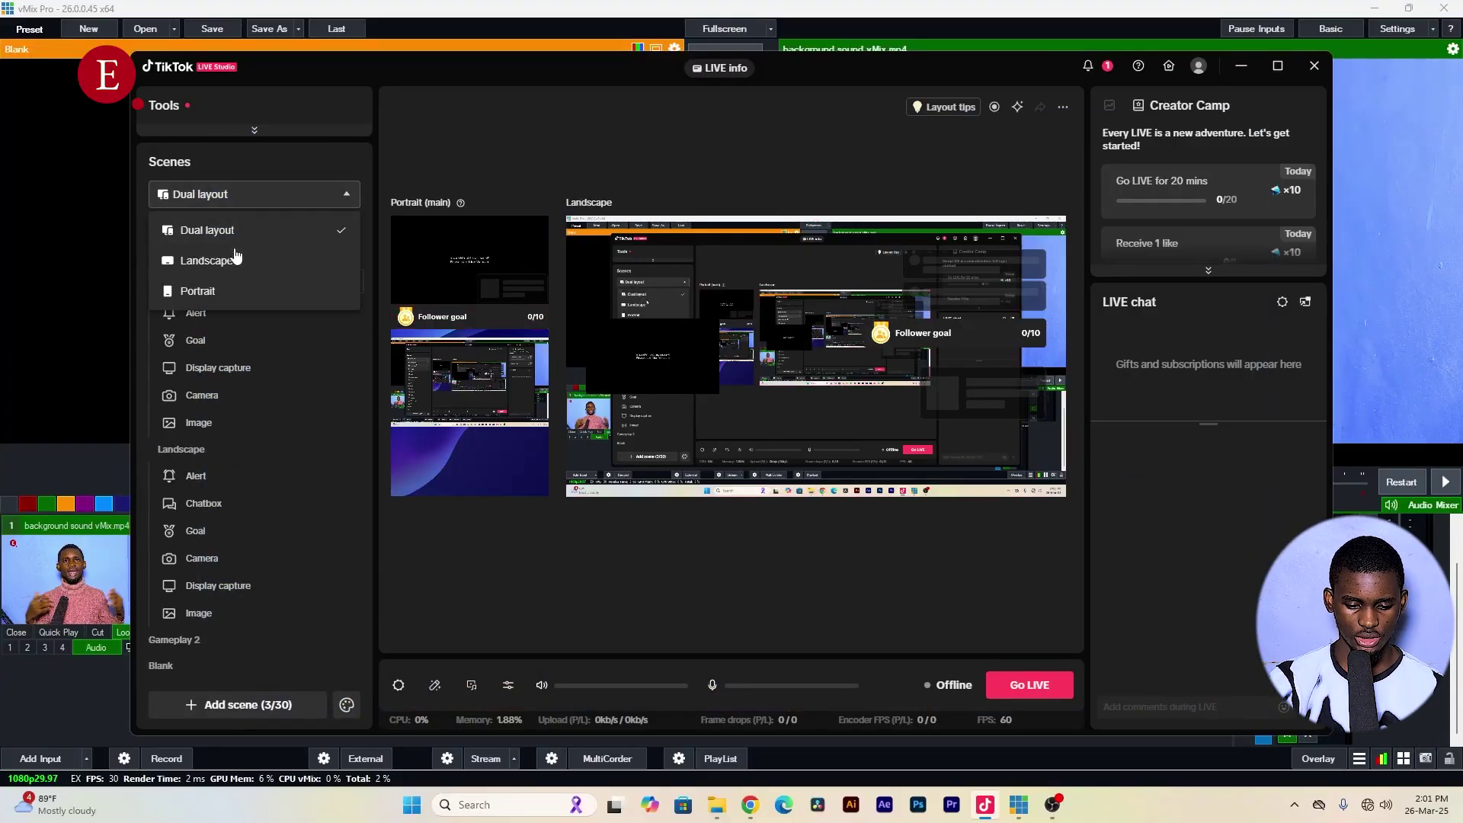
{"action": "left_click", "coordinate": [206, 261]}
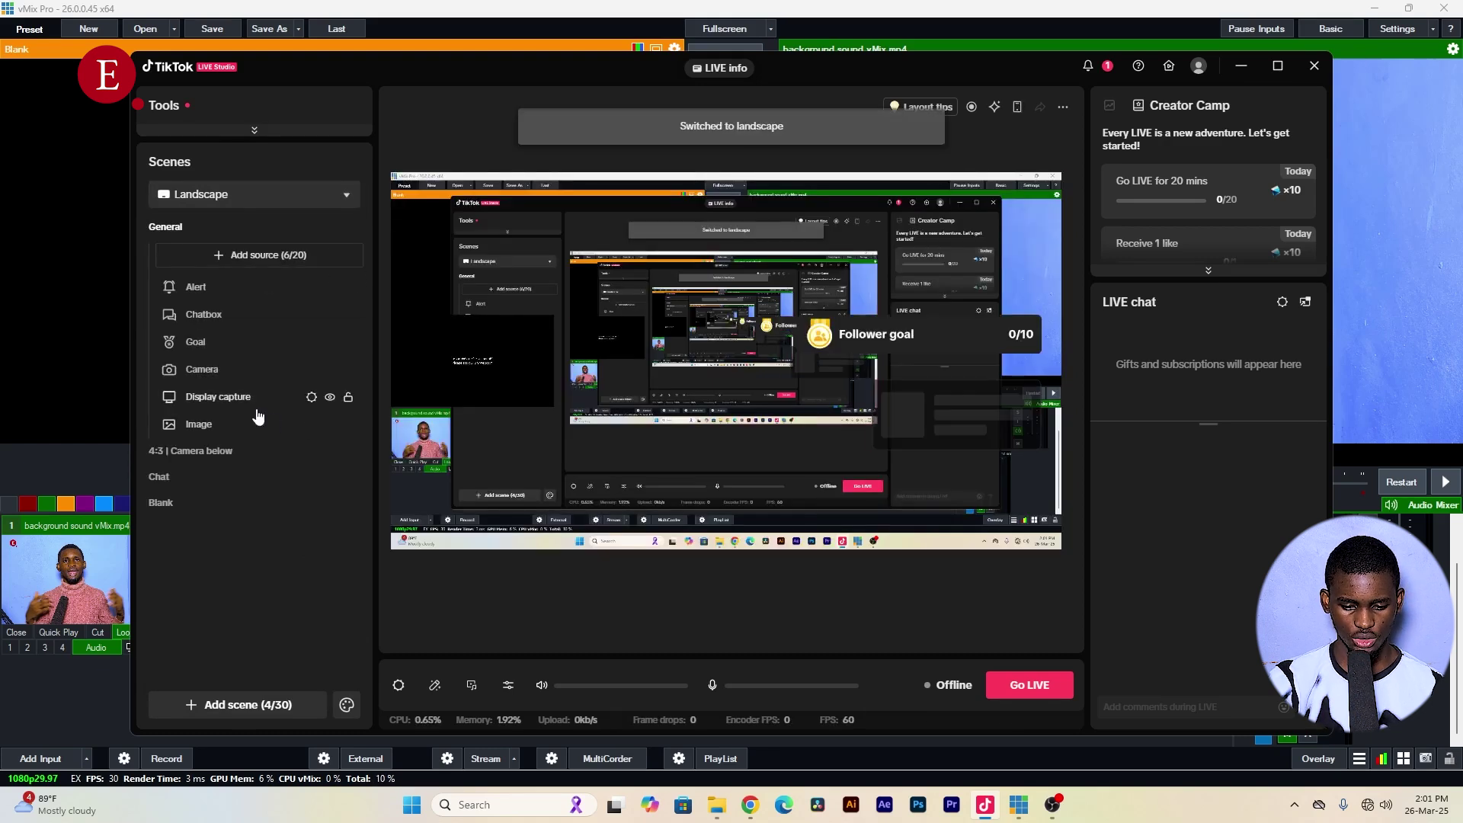
{"action": "left_click", "coordinate": [268, 343]}
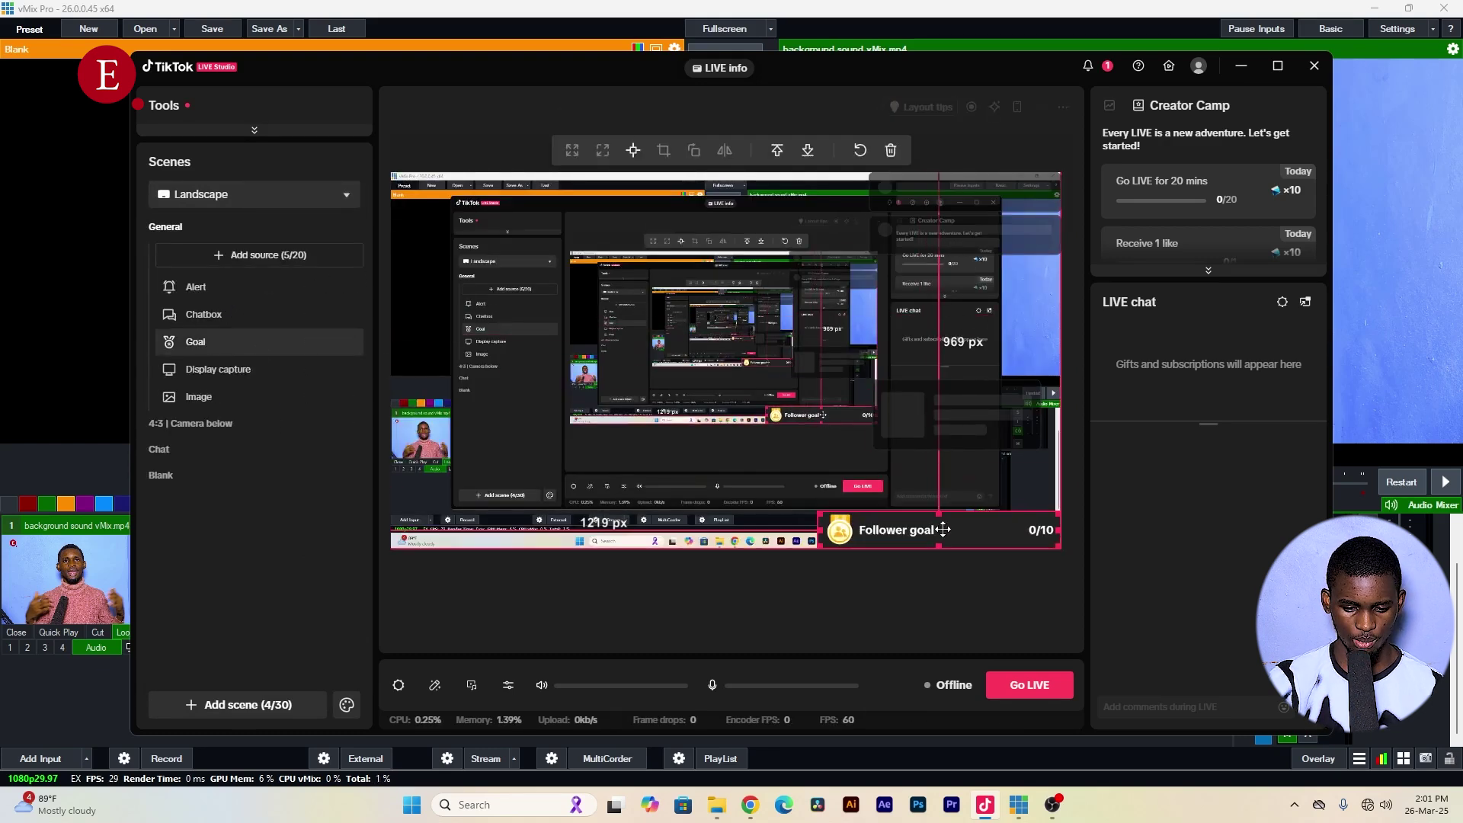
{"action": "key", "text": "Delete"}
{"action": "key", "text": "Delete"}
{"action": "key", "text": "Delete"}
{"action": "key", "text": "Delete"}
{"action": "key", "text": "Delete"}
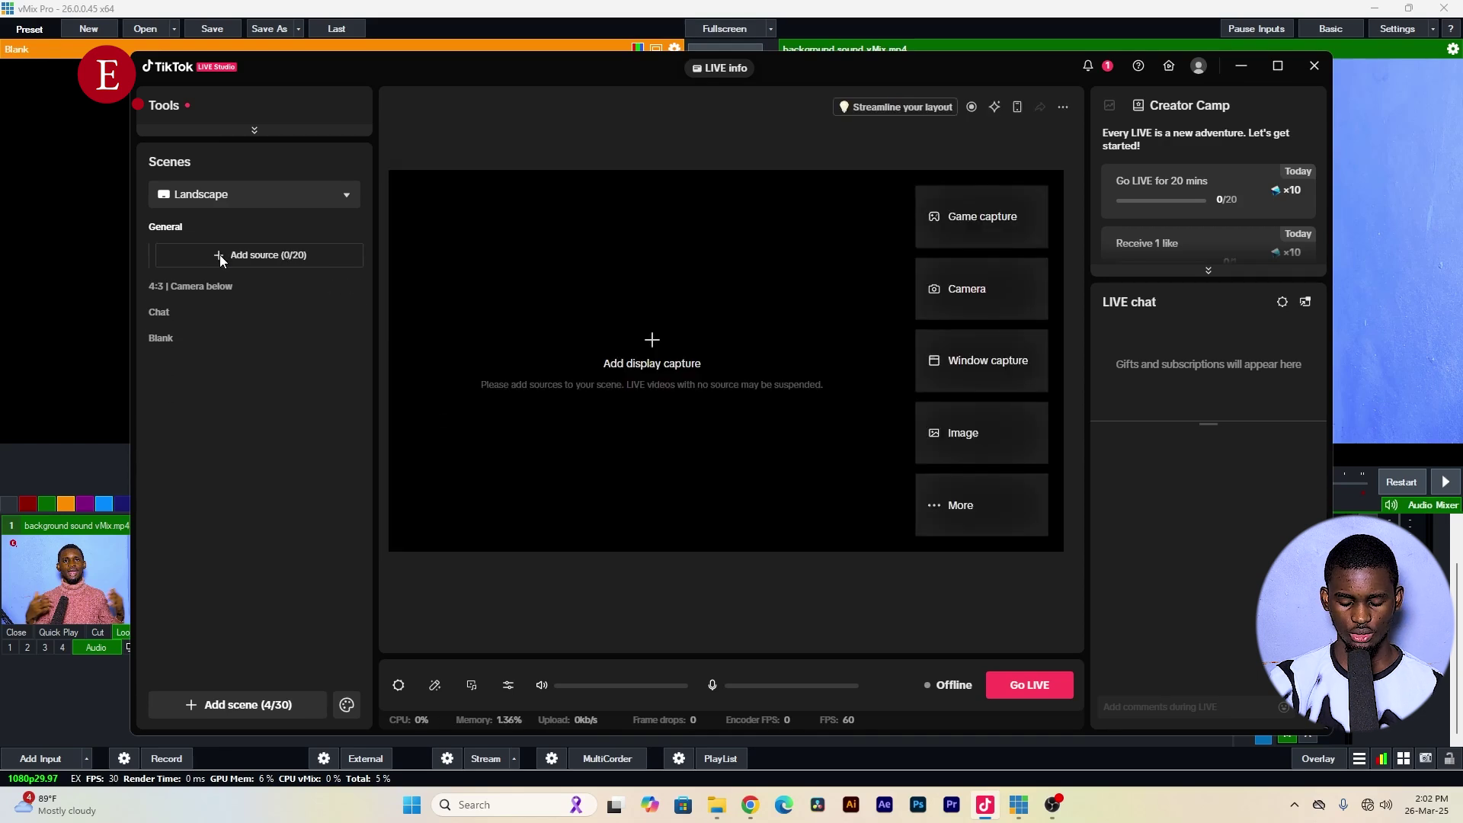
Start adding a Camera source to the General scene and look through its camera devices for vMix Video
{"action": "left_click", "coordinate": [258, 255]}
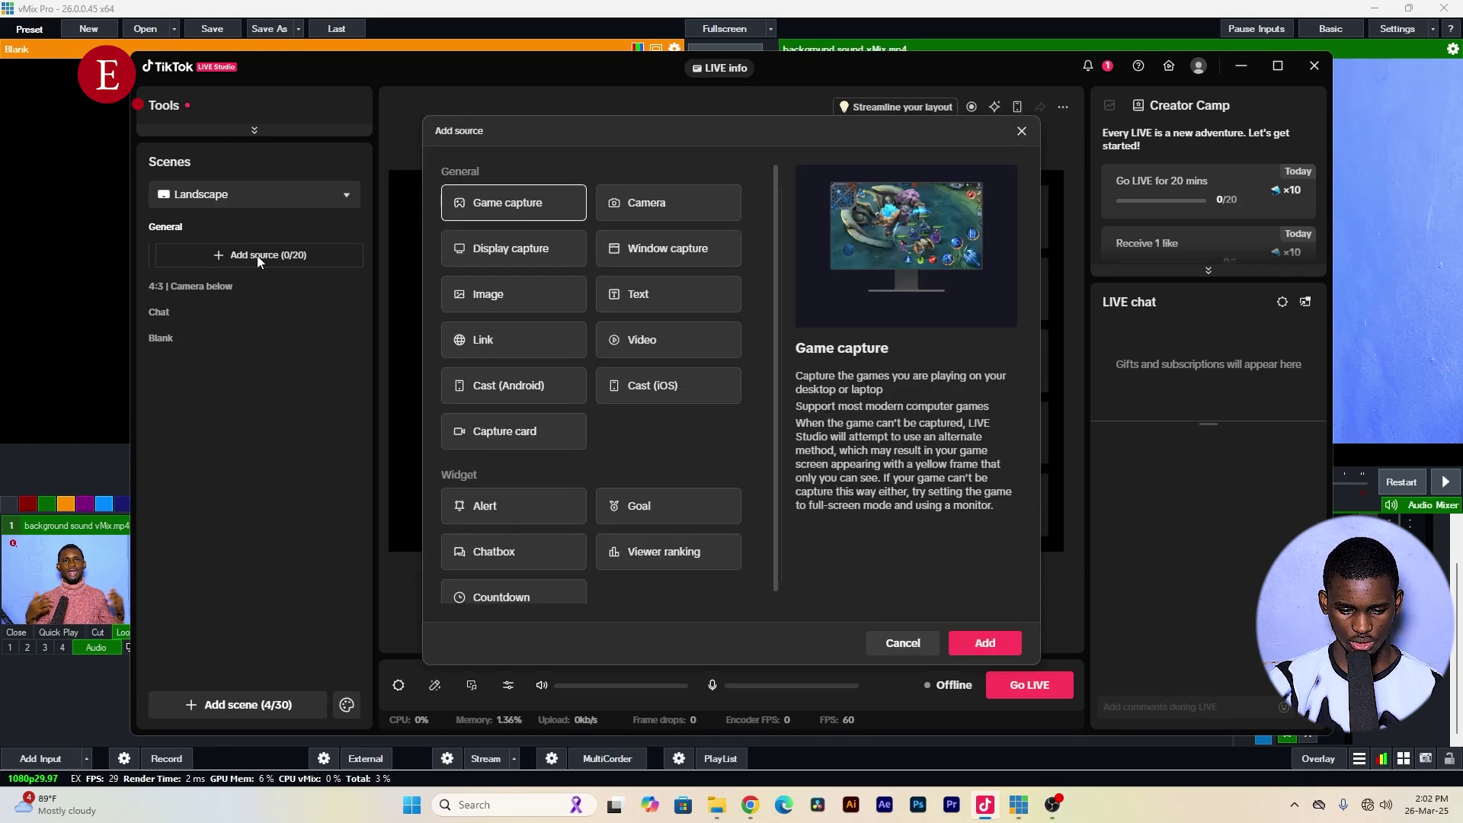
{"action": "left_click", "coordinate": [675, 204]}
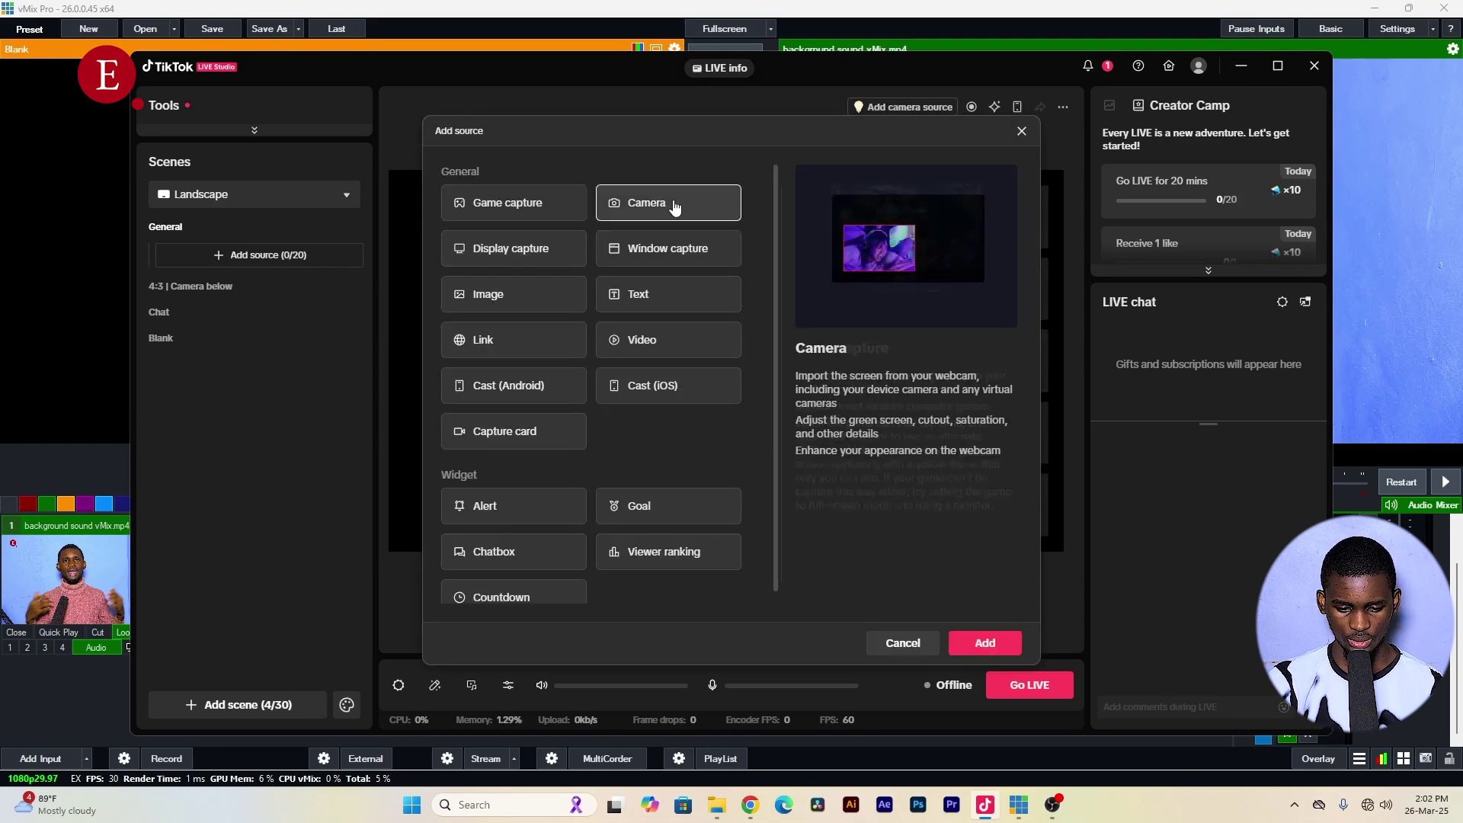
{"action": "left_click", "coordinate": [979, 644]}
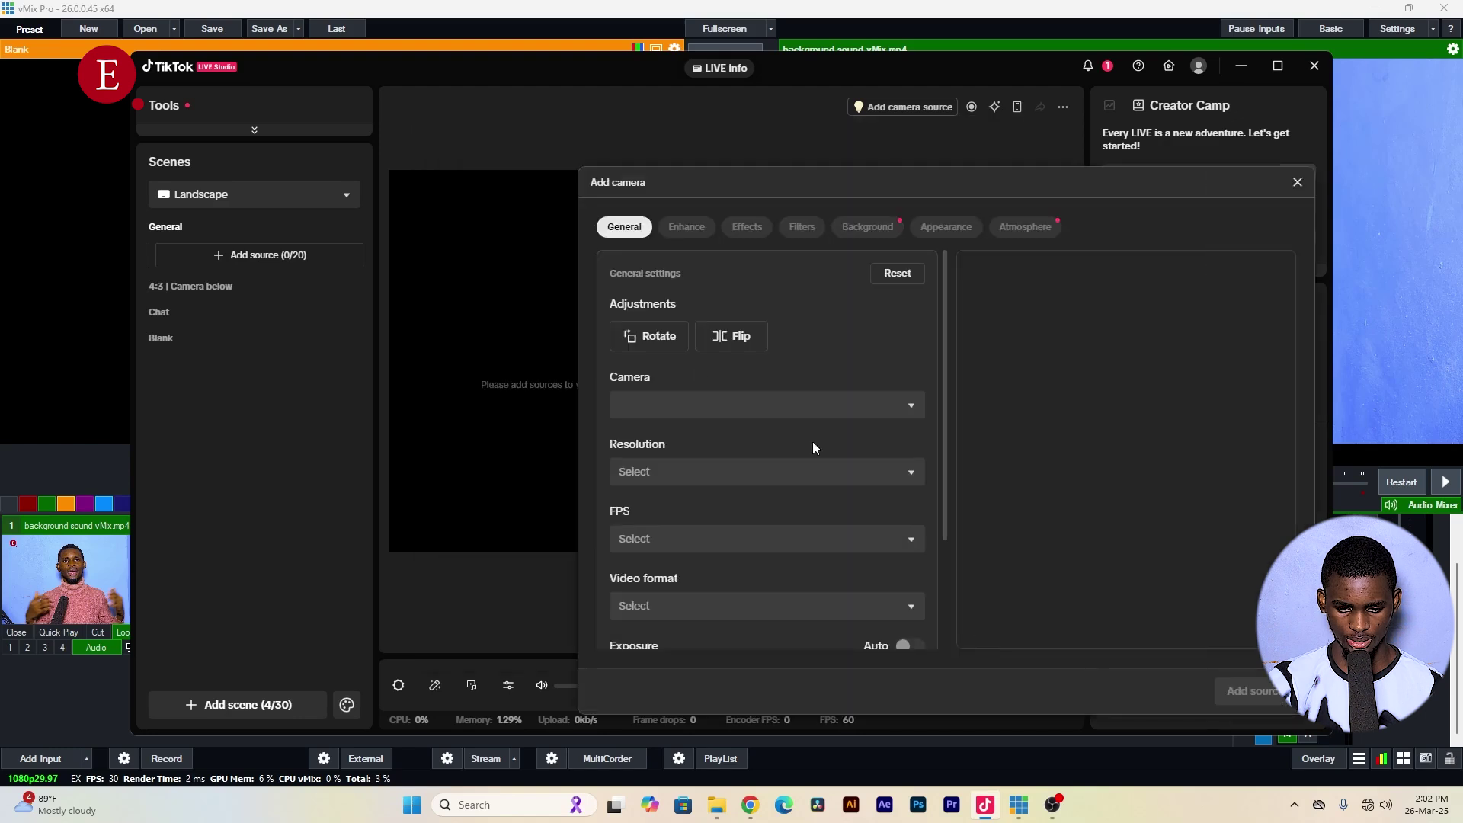
{"action": "left_click", "coordinate": [722, 378]}
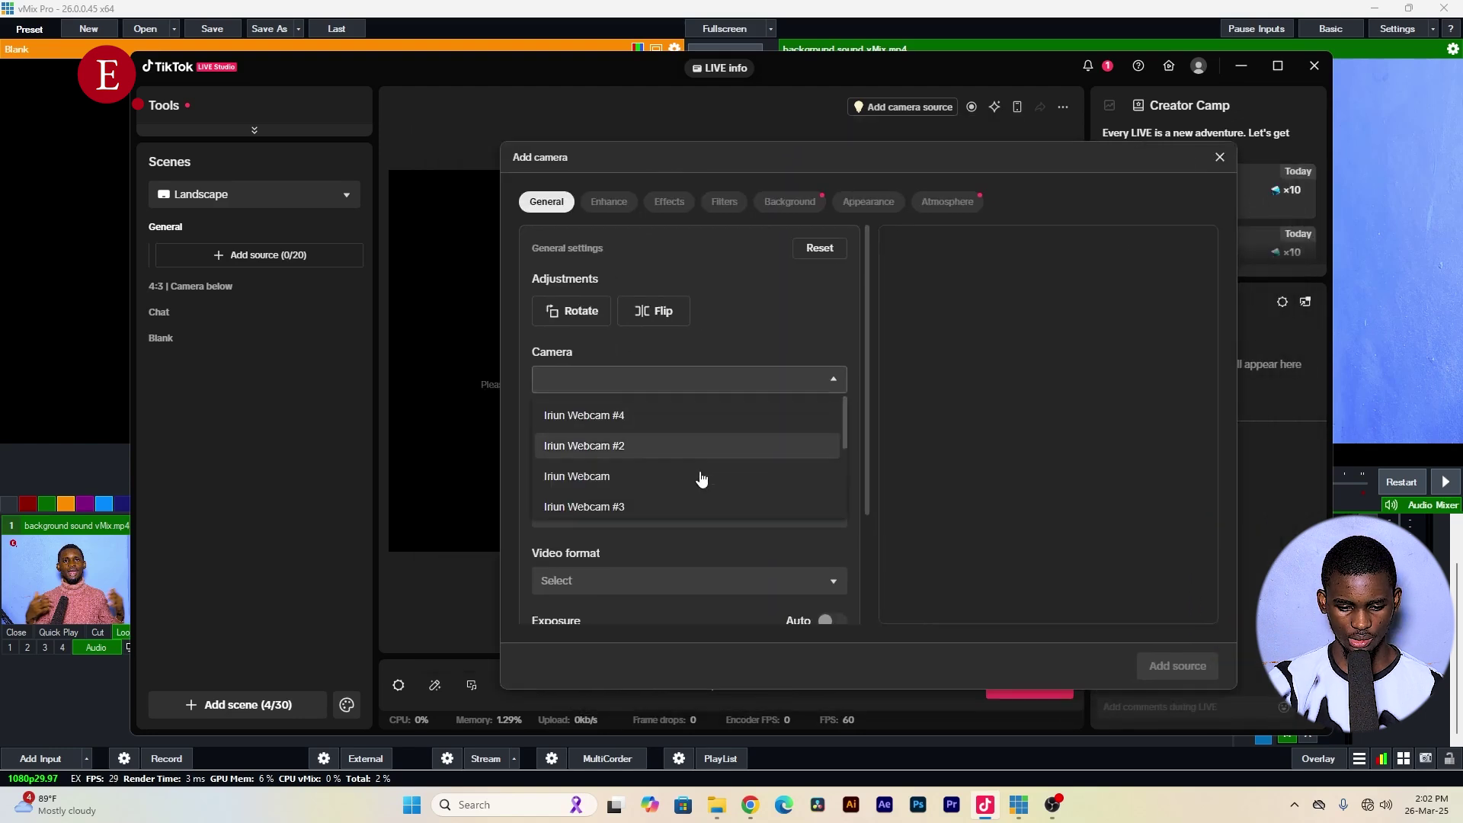
{"action": "scroll", "coordinate": [699, 480], "scroll_direction": "down", "scroll_amount": 2}
{"action": "scroll", "coordinate": [697, 482], "scroll_direction": "up", "scroll_amount": 3}
{"action": "scroll", "coordinate": [696, 483], "scroll_direction": "down", "scroll_amount": 2}
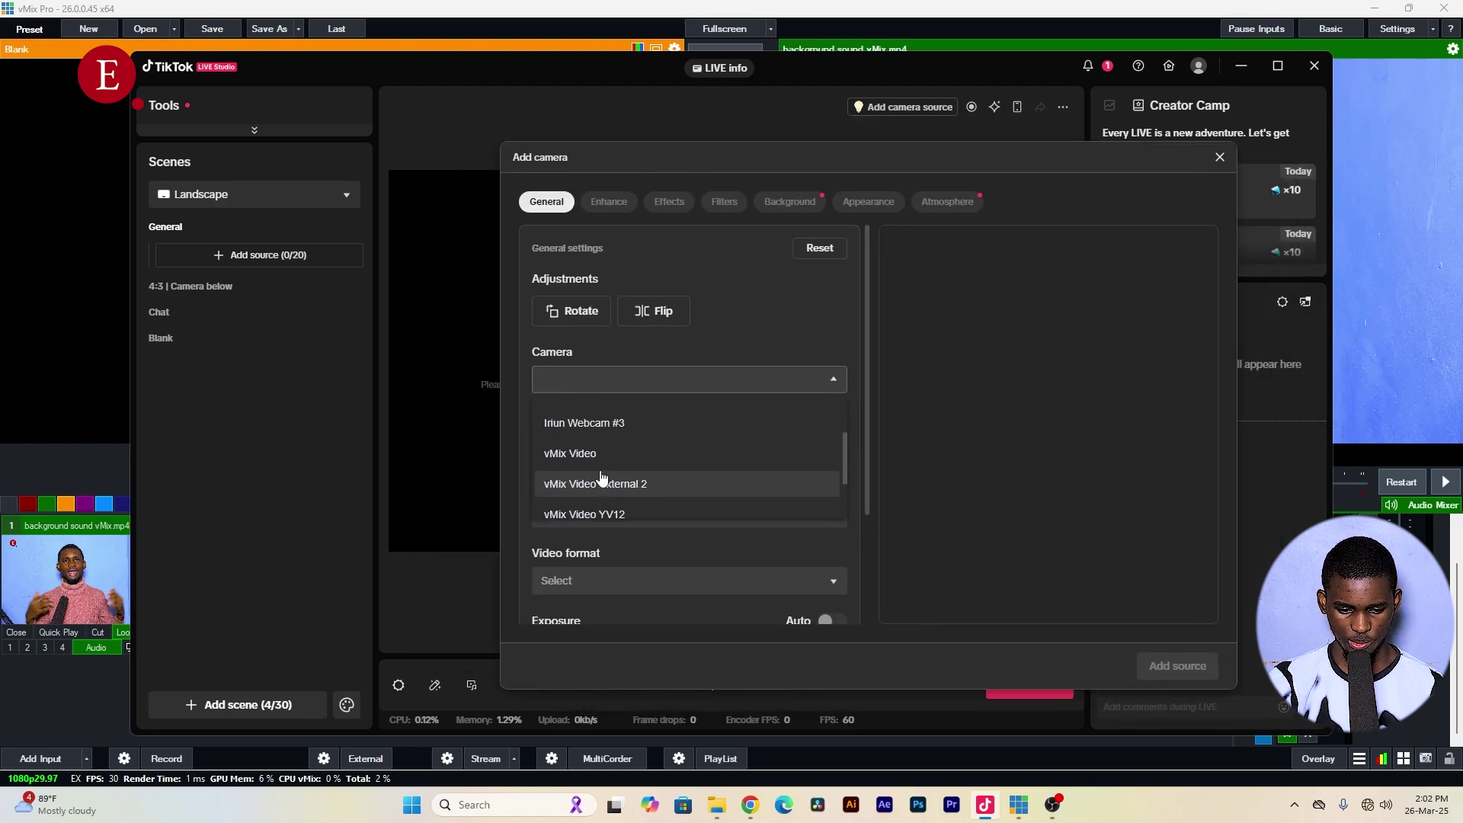
{"action": "left_click", "coordinate": [616, 465]}
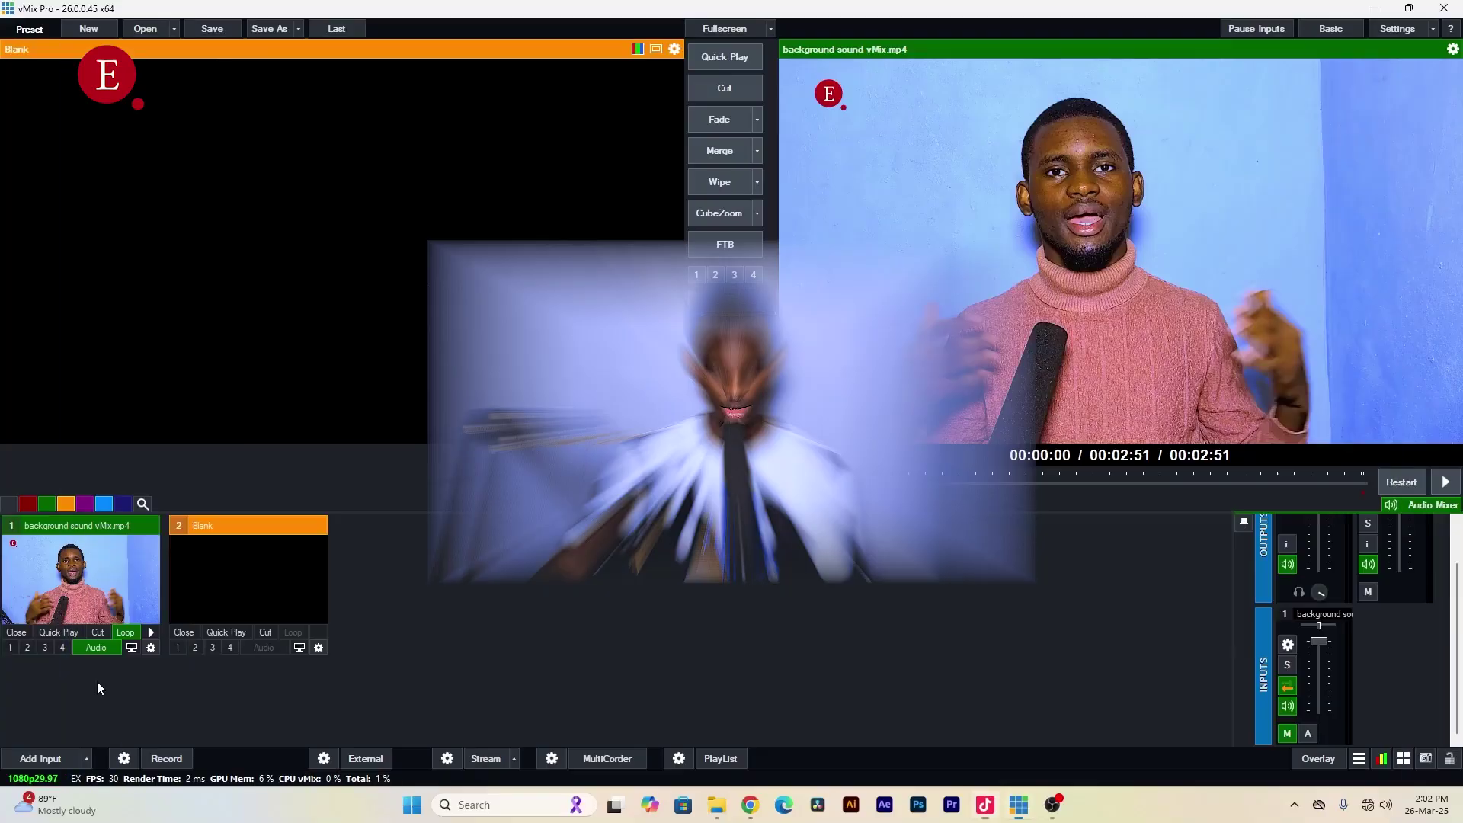
Switch to vMix to turn on its External output, and set the new source's camera to vMix Video in TikTok LIVE Studio
{"action": "left_click", "coordinate": [370, 759]}
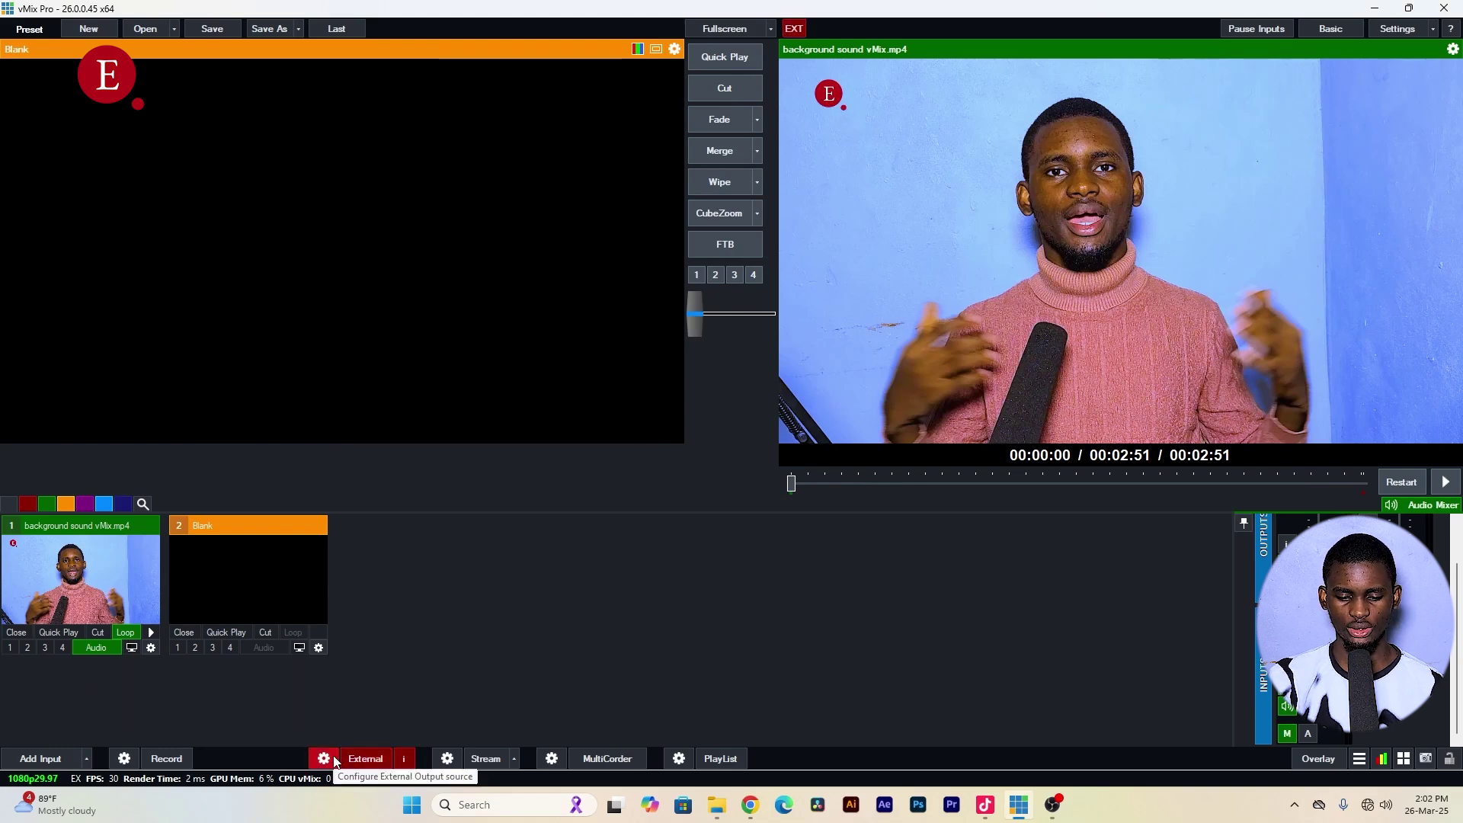
{"action": "left_click", "coordinate": [333, 760]}
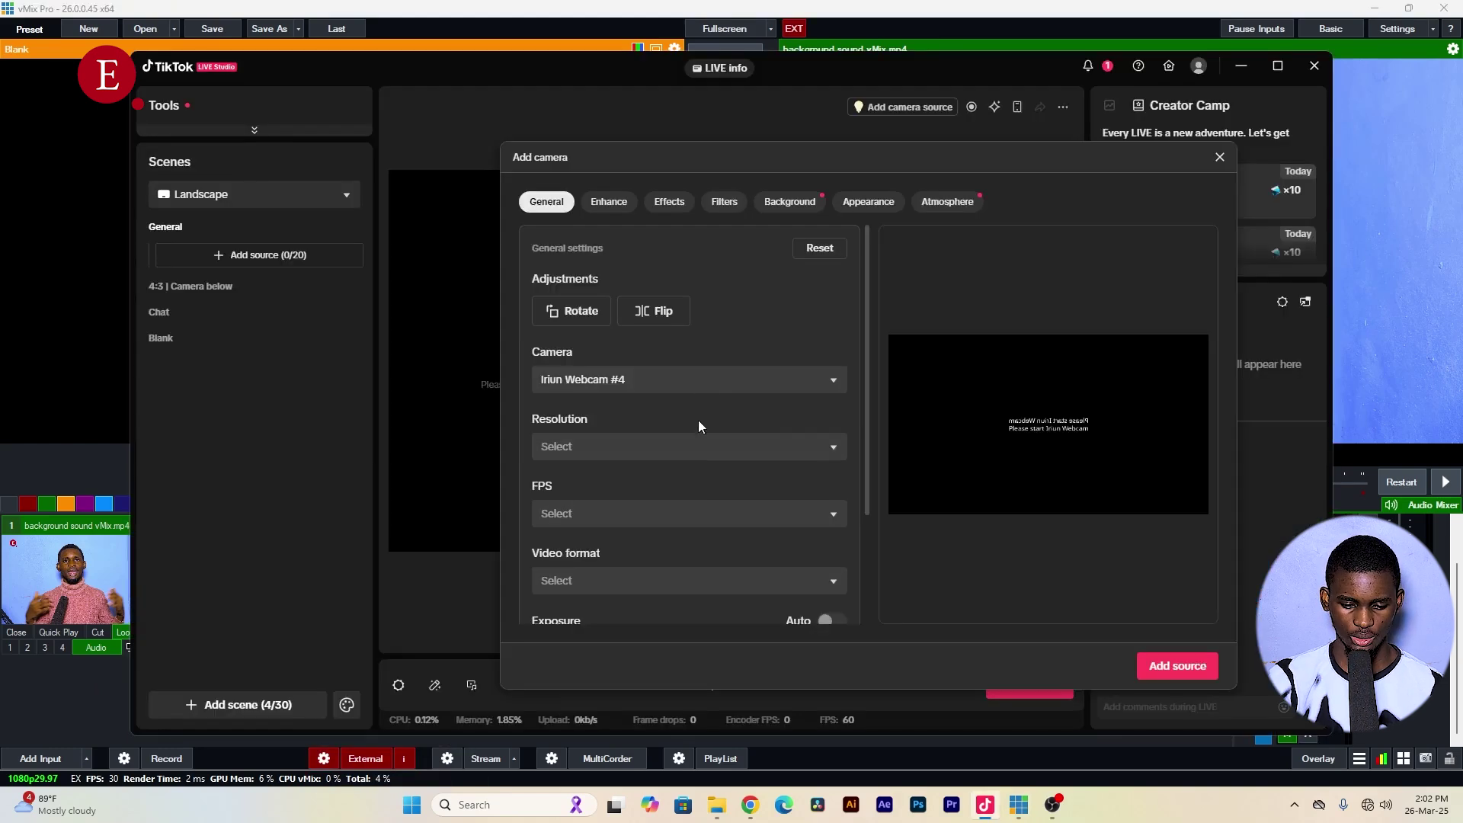
{"action": "scroll", "coordinate": [651, 454], "scroll_direction": "down", "scroll_amount": 3}
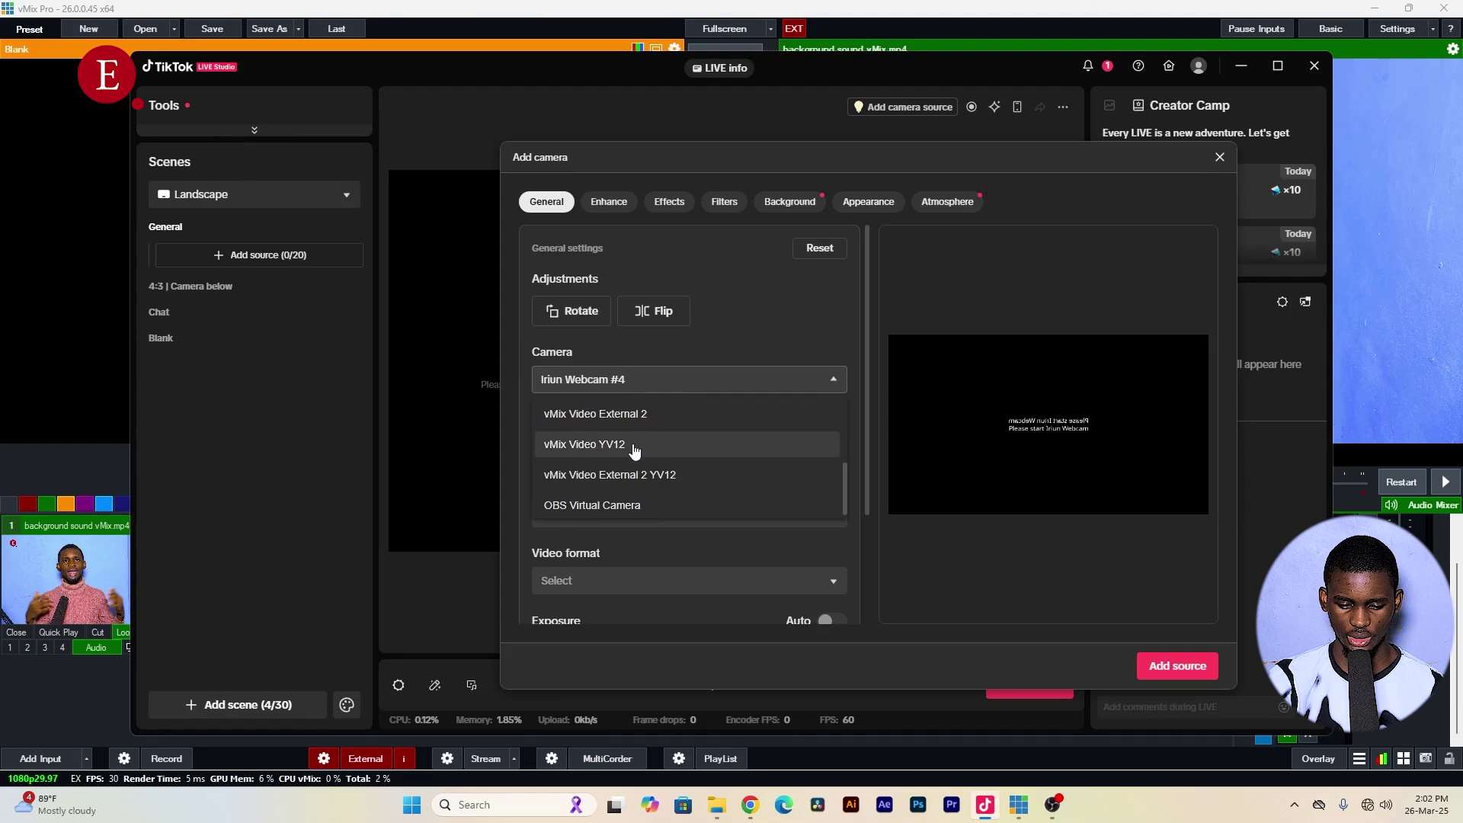
{"action": "scroll", "coordinate": [623, 457], "scroll_direction": "up", "scroll_amount": 2}
{"action": "left_click", "coordinate": [606, 463]}
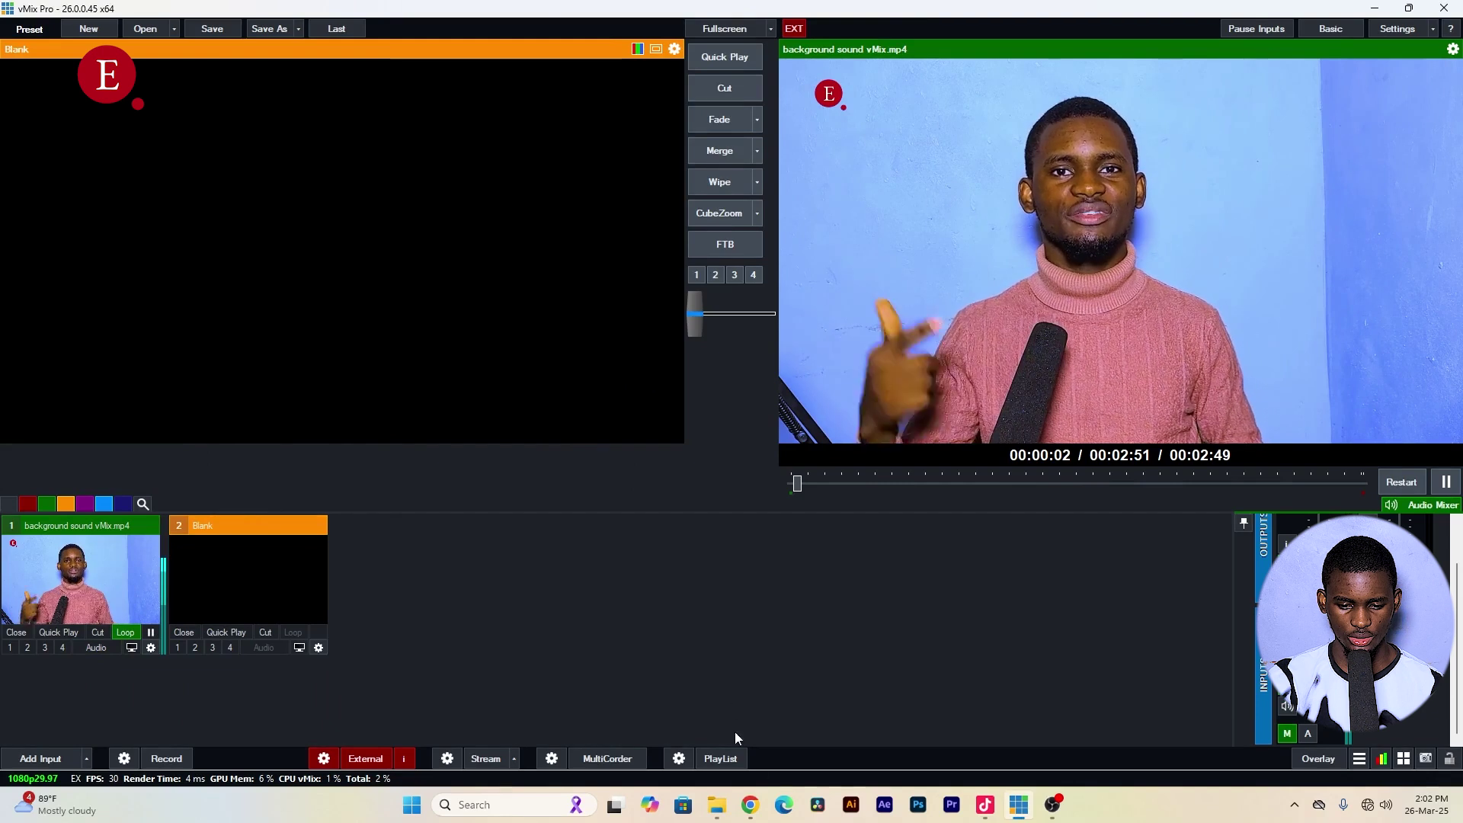
{"action": "left_click", "coordinate": [983, 803]}
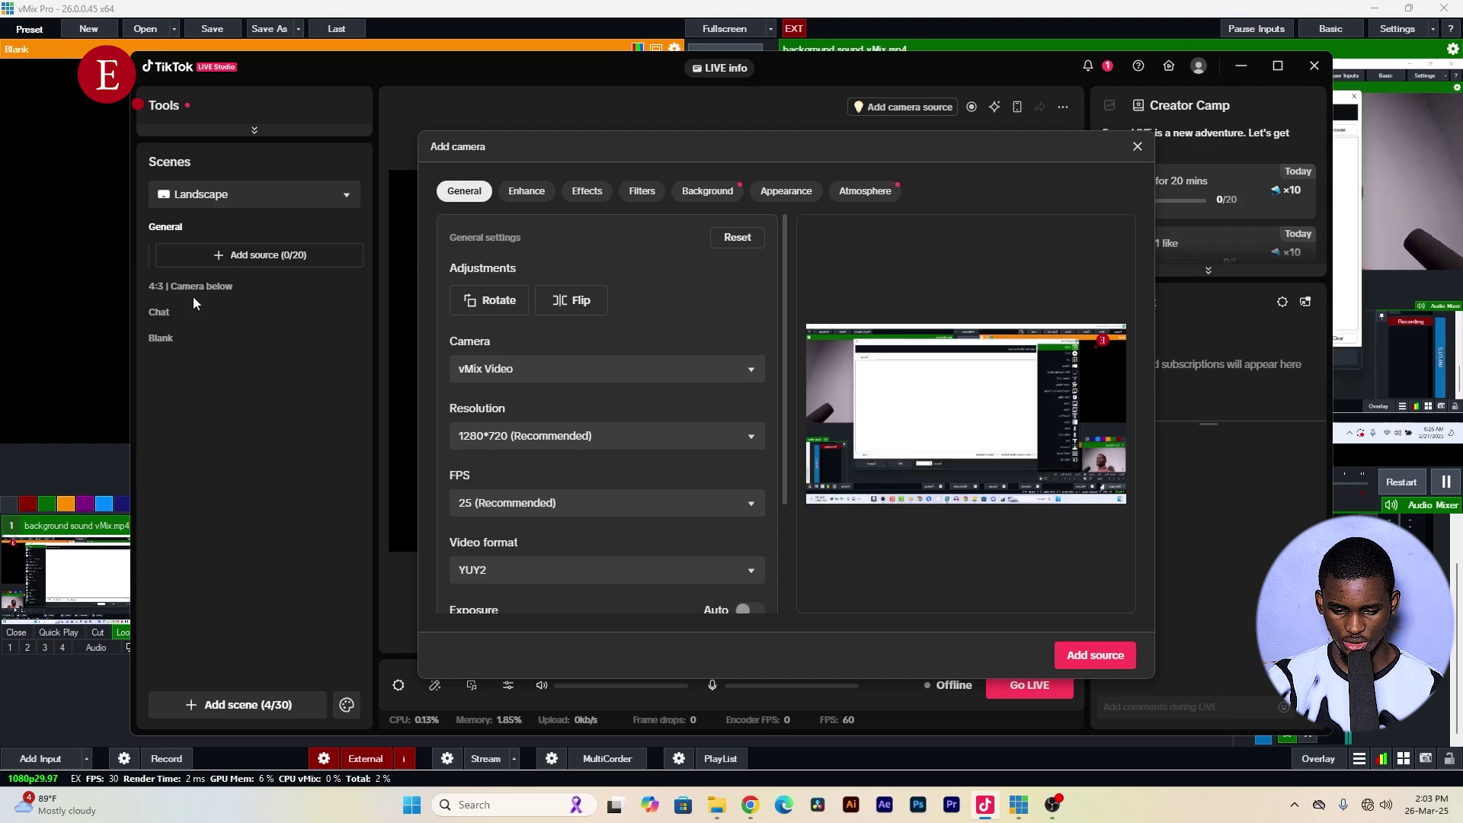
Flip the vMix Video camera image horizontally to correct its mirrored preview, keeping it unrotated
{"action": "left_click", "coordinate": [580, 301]}
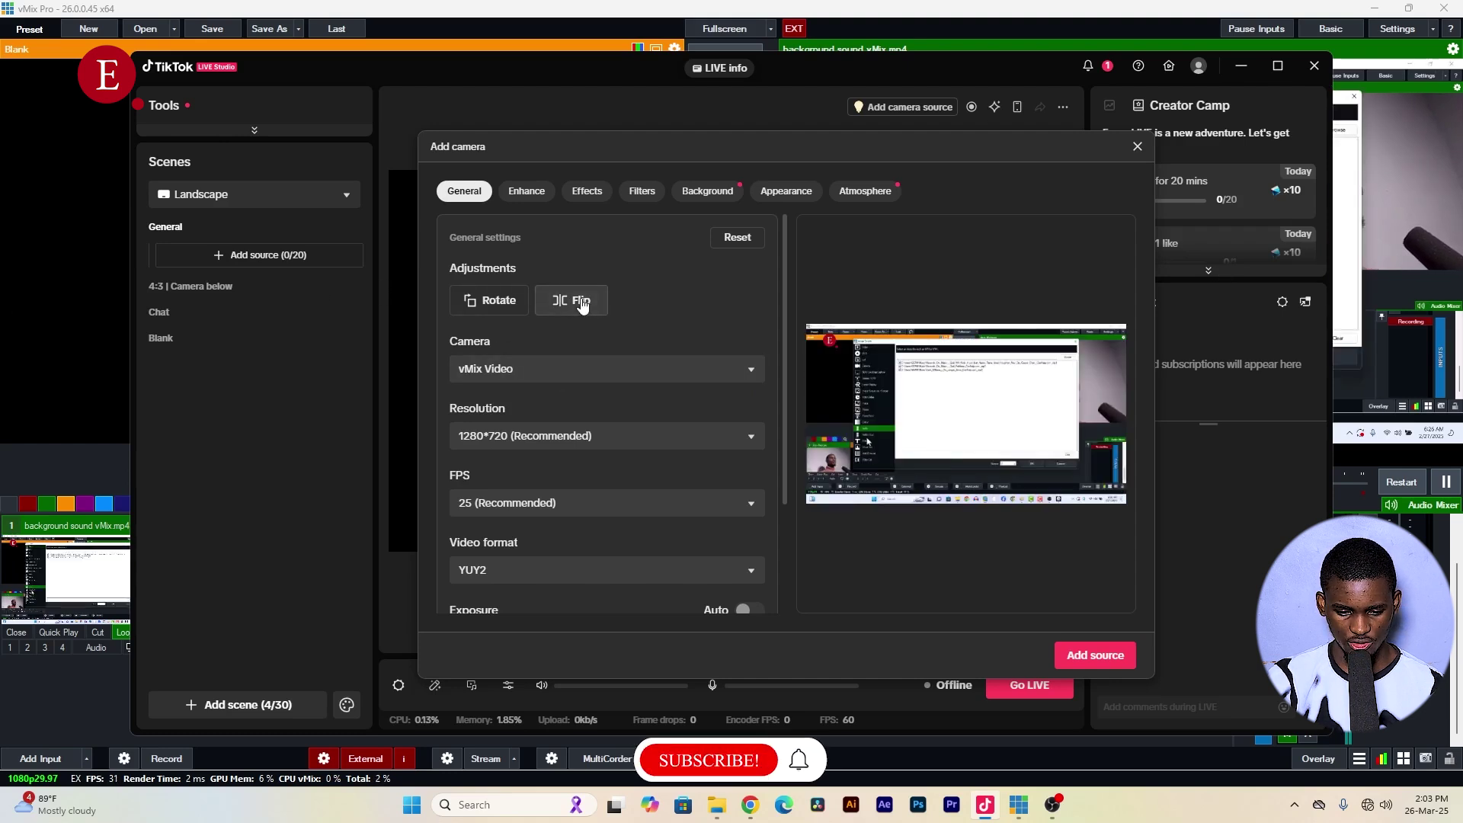
{"action": "left_click", "coordinate": [577, 301]}
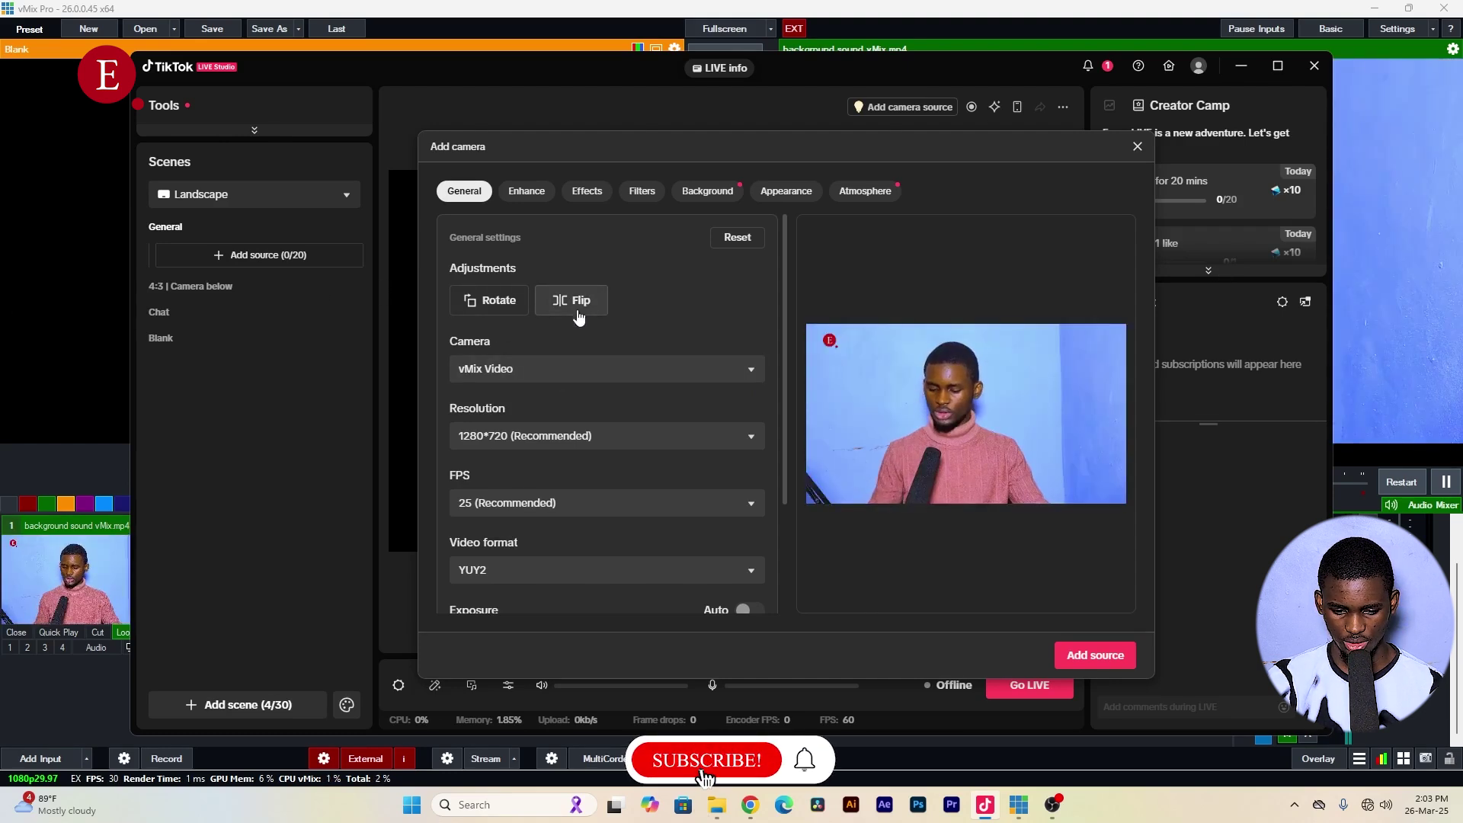
{"action": "left_click", "coordinate": [499, 302]}
{"action": "left_click", "coordinate": [499, 301]}
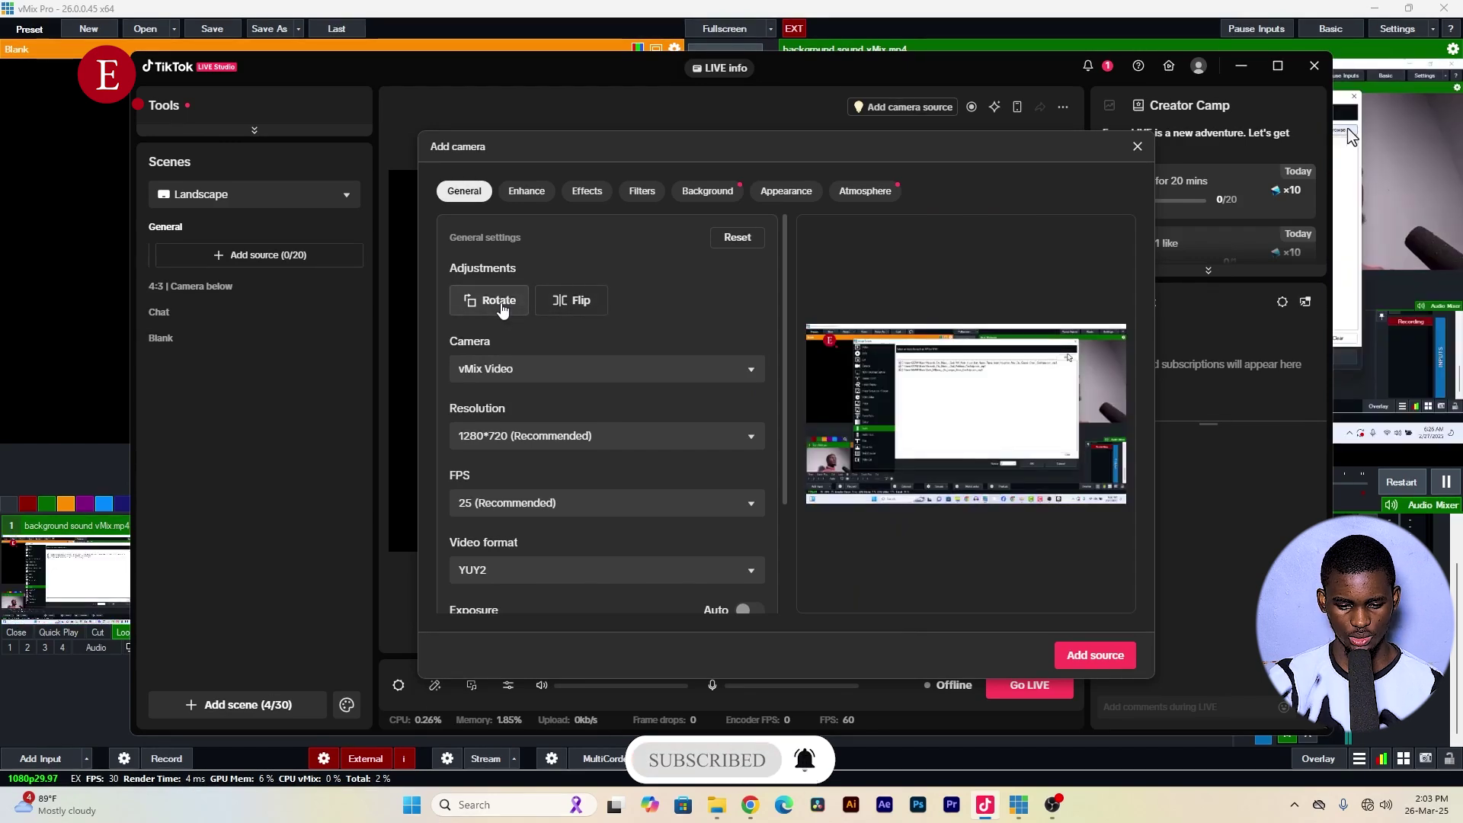
Keep the camera at 1280*720 resolution, 25 FPS and YUY2 video format, and add it as a source to the General scene
{"action": "left_click", "coordinate": [526, 436]}
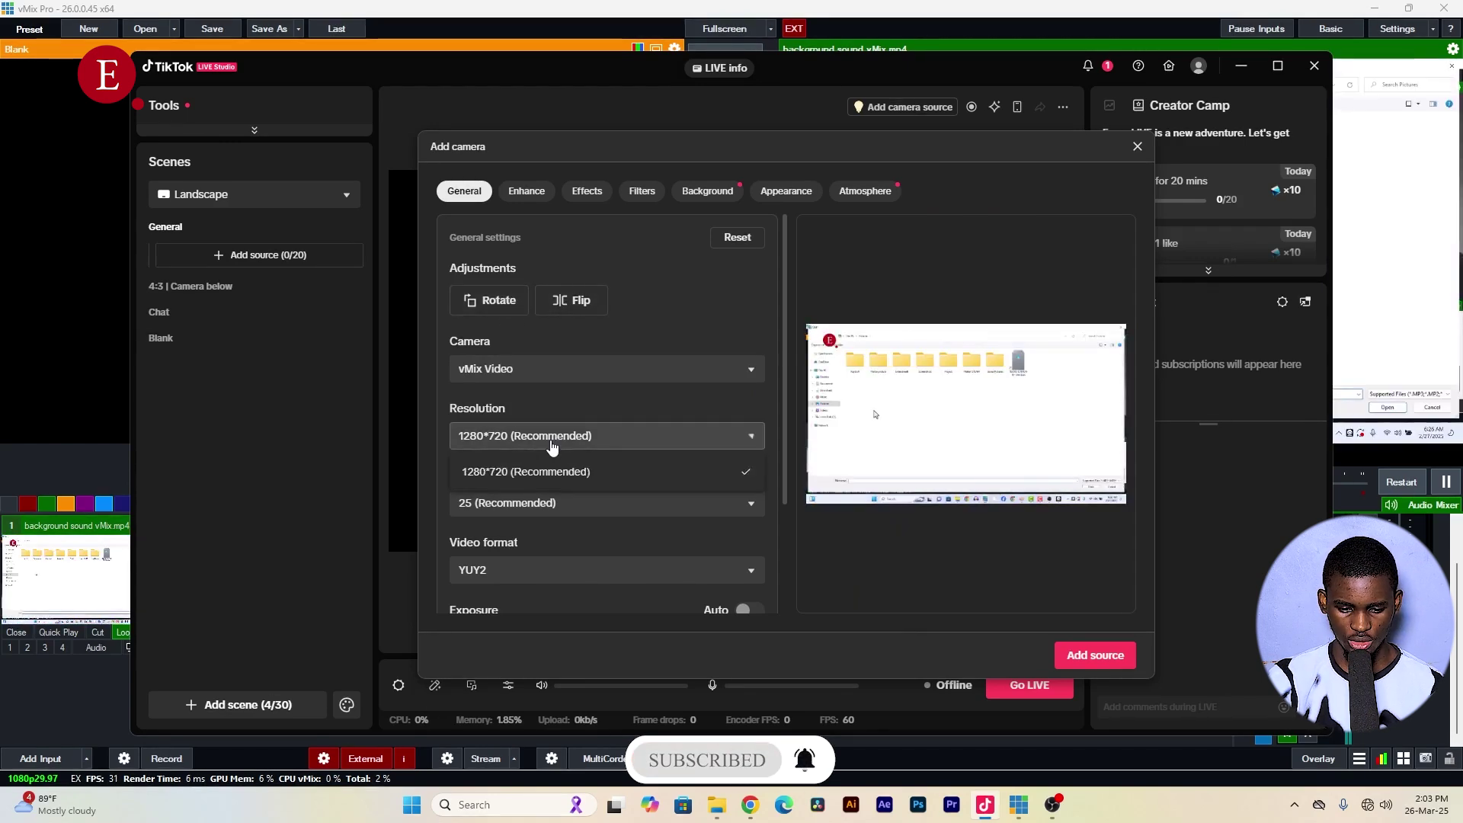
{"action": "left_click", "coordinate": [583, 477]}
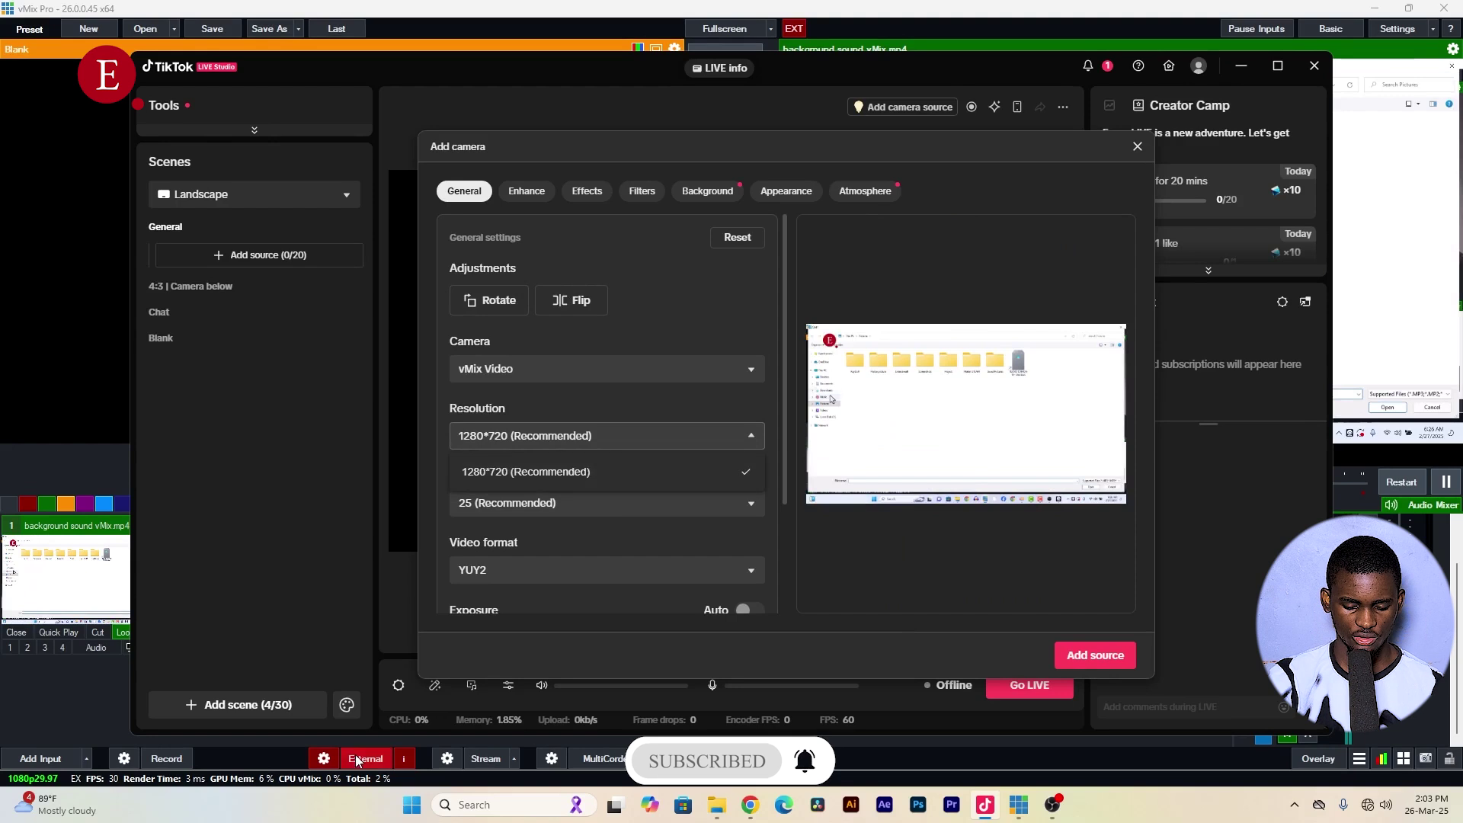
{"action": "left_click", "coordinate": [604, 509]}
{"action": "left_click", "coordinate": [607, 539]}
{"action": "scroll", "coordinate": [640, 533], "scroll_direction": "down", "scroll_amount": 2}
{"action": "left_click", "coordinate": [668, 494]}
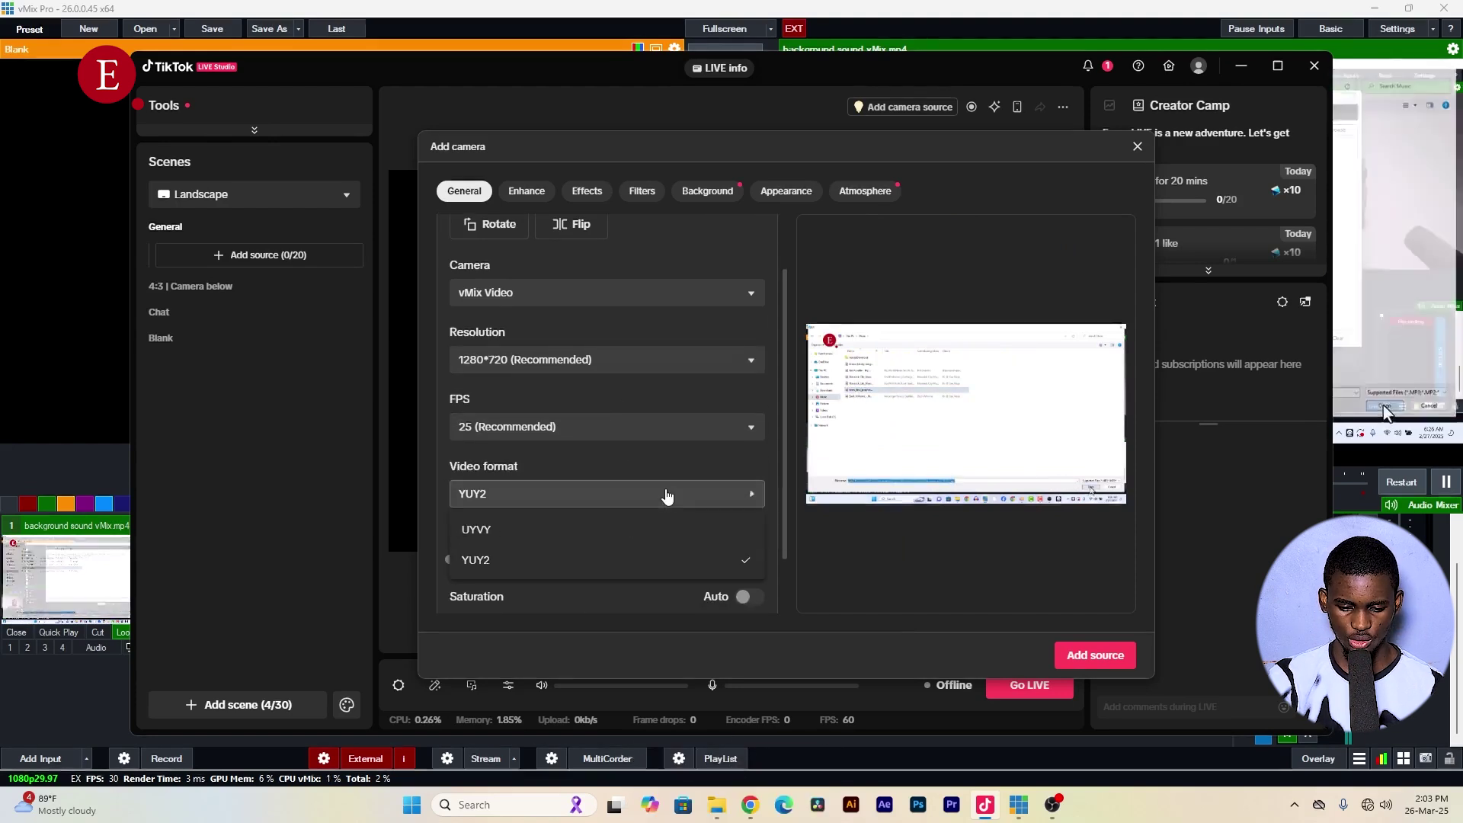
{"action": "left_click", "coordinate": [663, 501]}
{"action": "scroll", "coordinate": [473, 522], "scroll_direction": "down", "scroll_amount": 2}
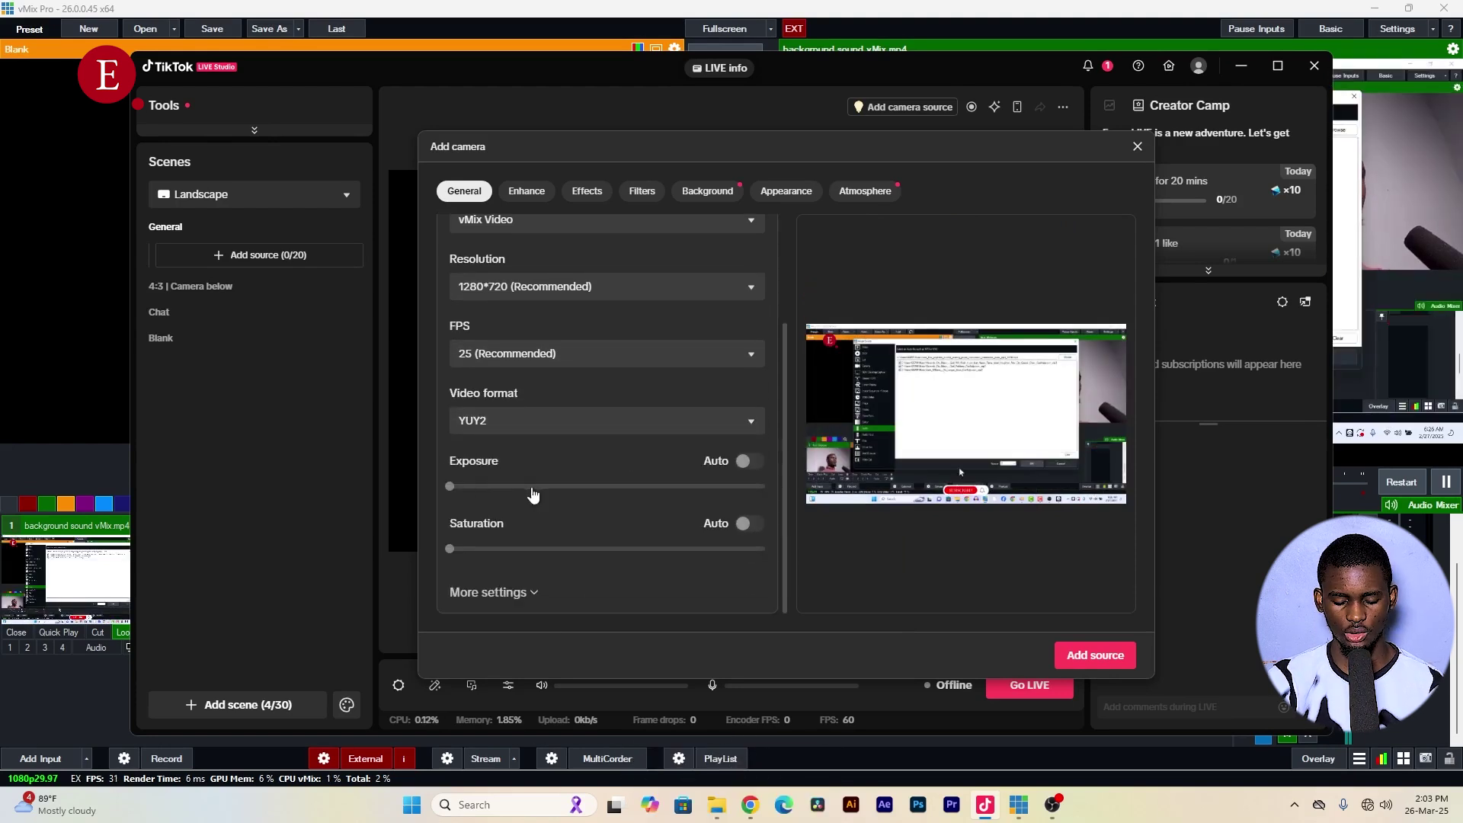
{"action": "left_click", "coordinate": [1090, 656]}
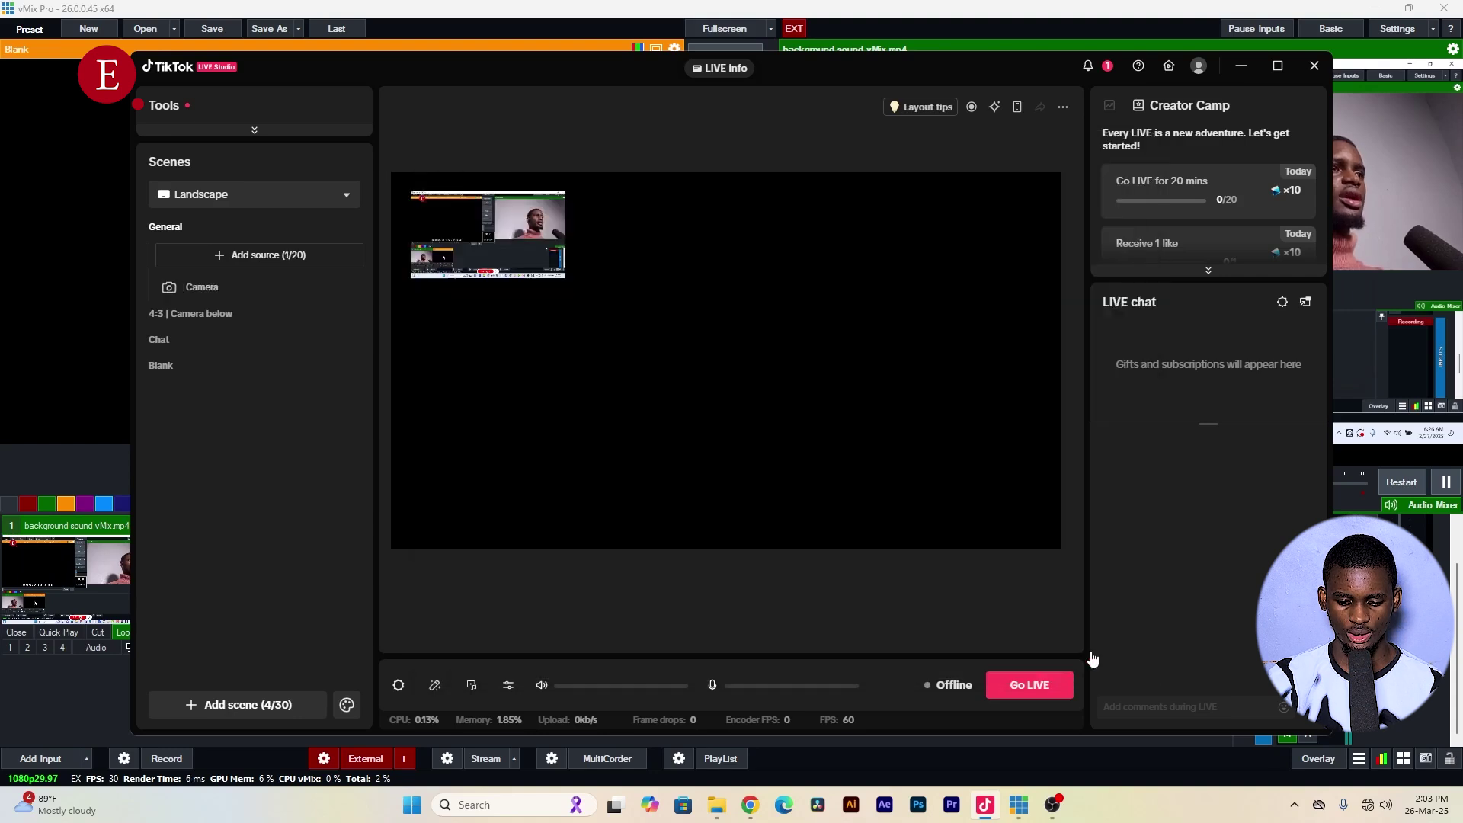
Fit the vMix camera source to the screen so it fills the landscape canvas of the General scene
{"action": "left_click", "coordinate": [472, 234]}
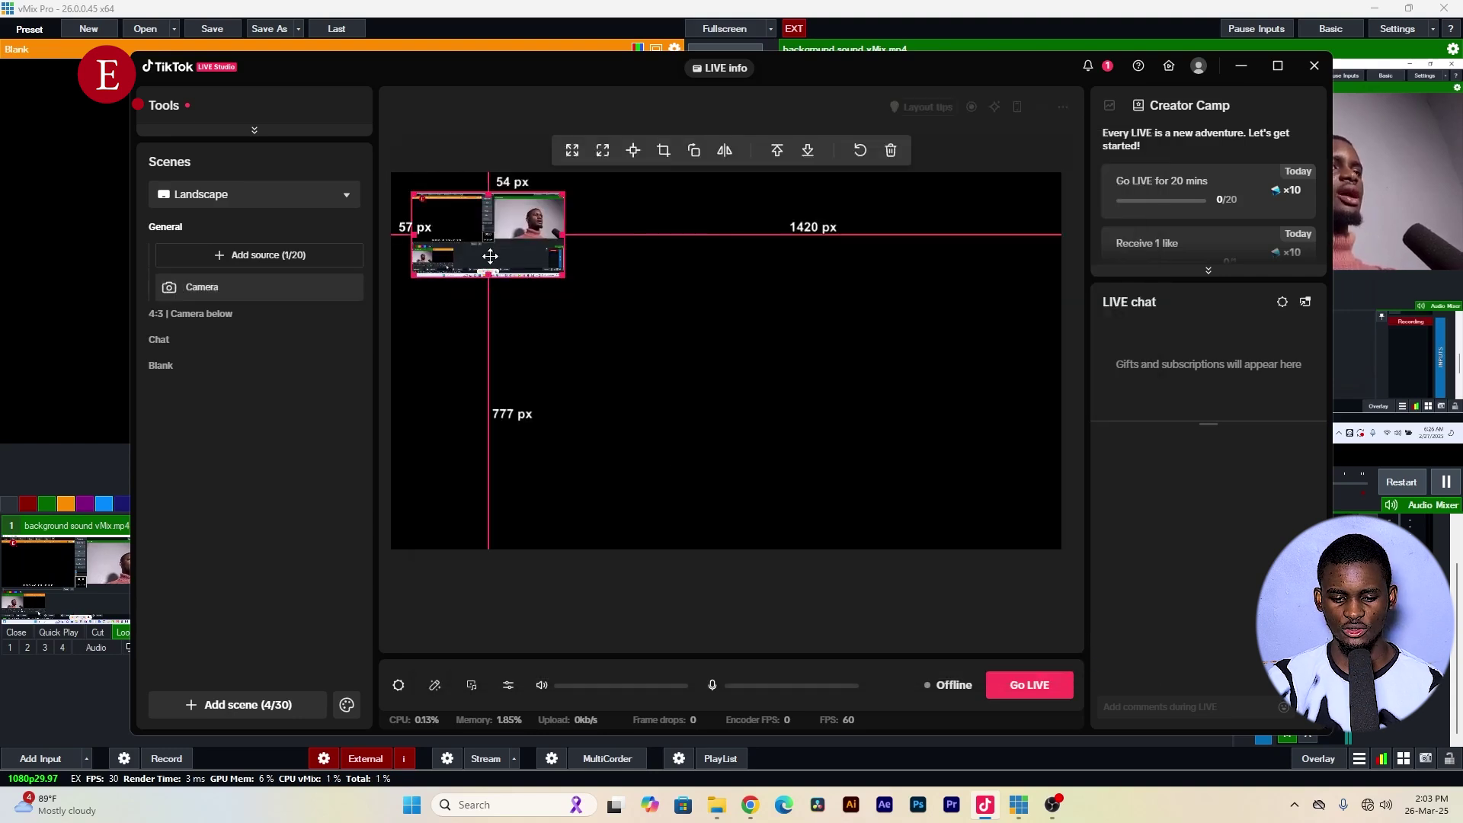
{"action": "left_click", "coordinate": [602, 151]}
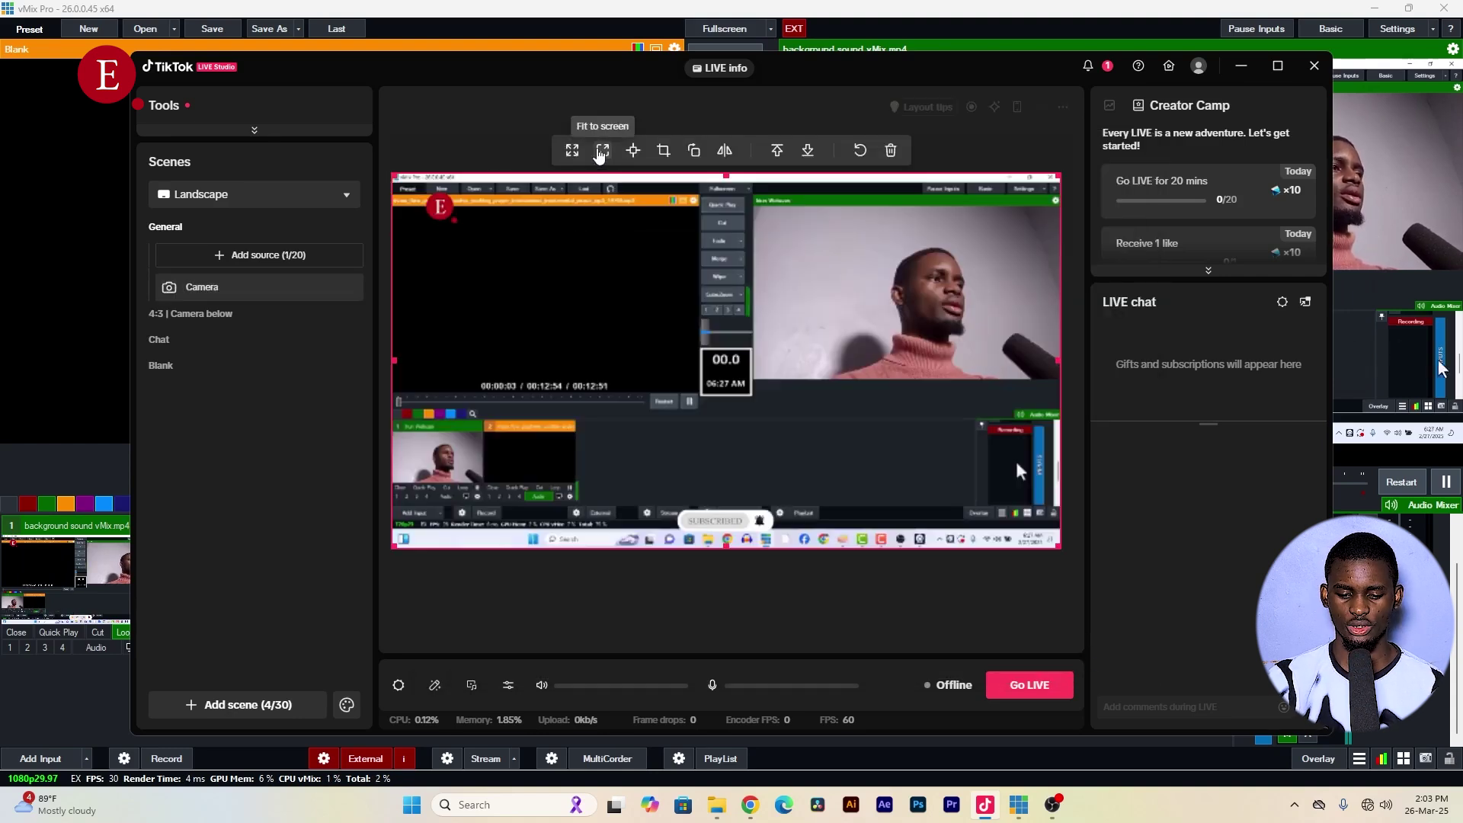
{"action": "left_click", "coordinate": [829, 624]}
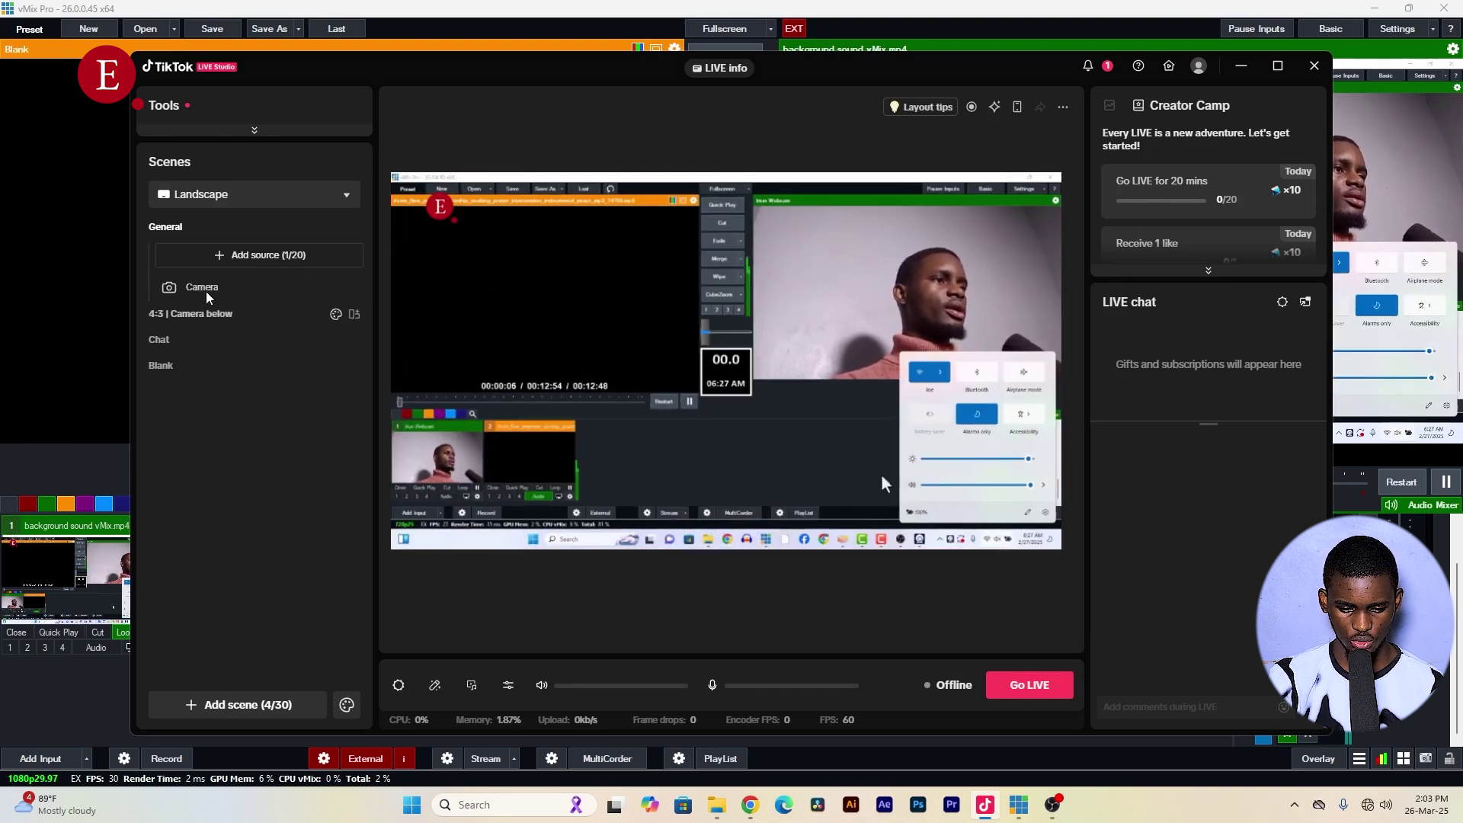
{"action": "left_click", "coordinate": [260, 255]}
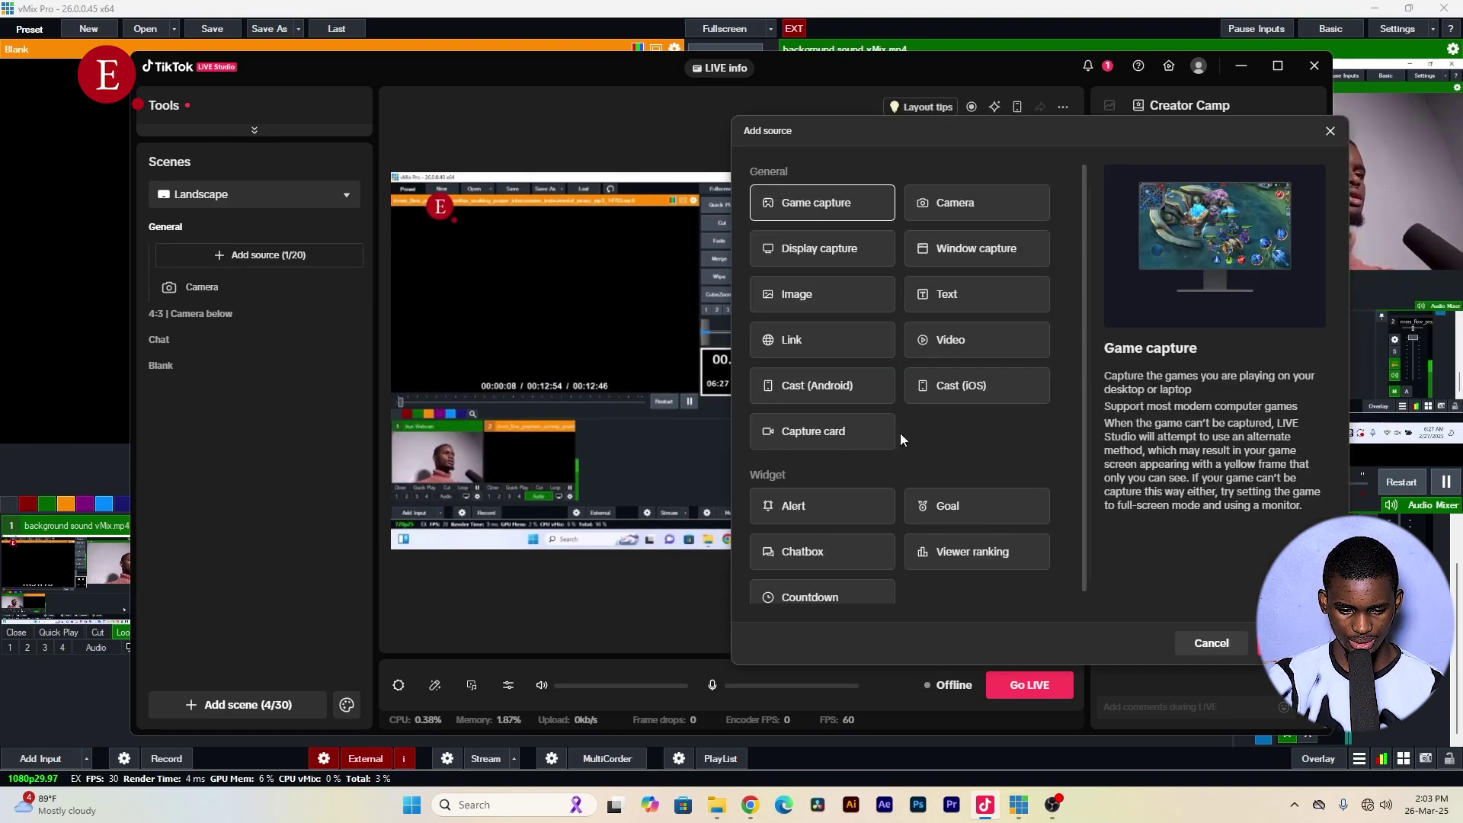
{"action": "left_click", "coordinate": [1330, 131]}
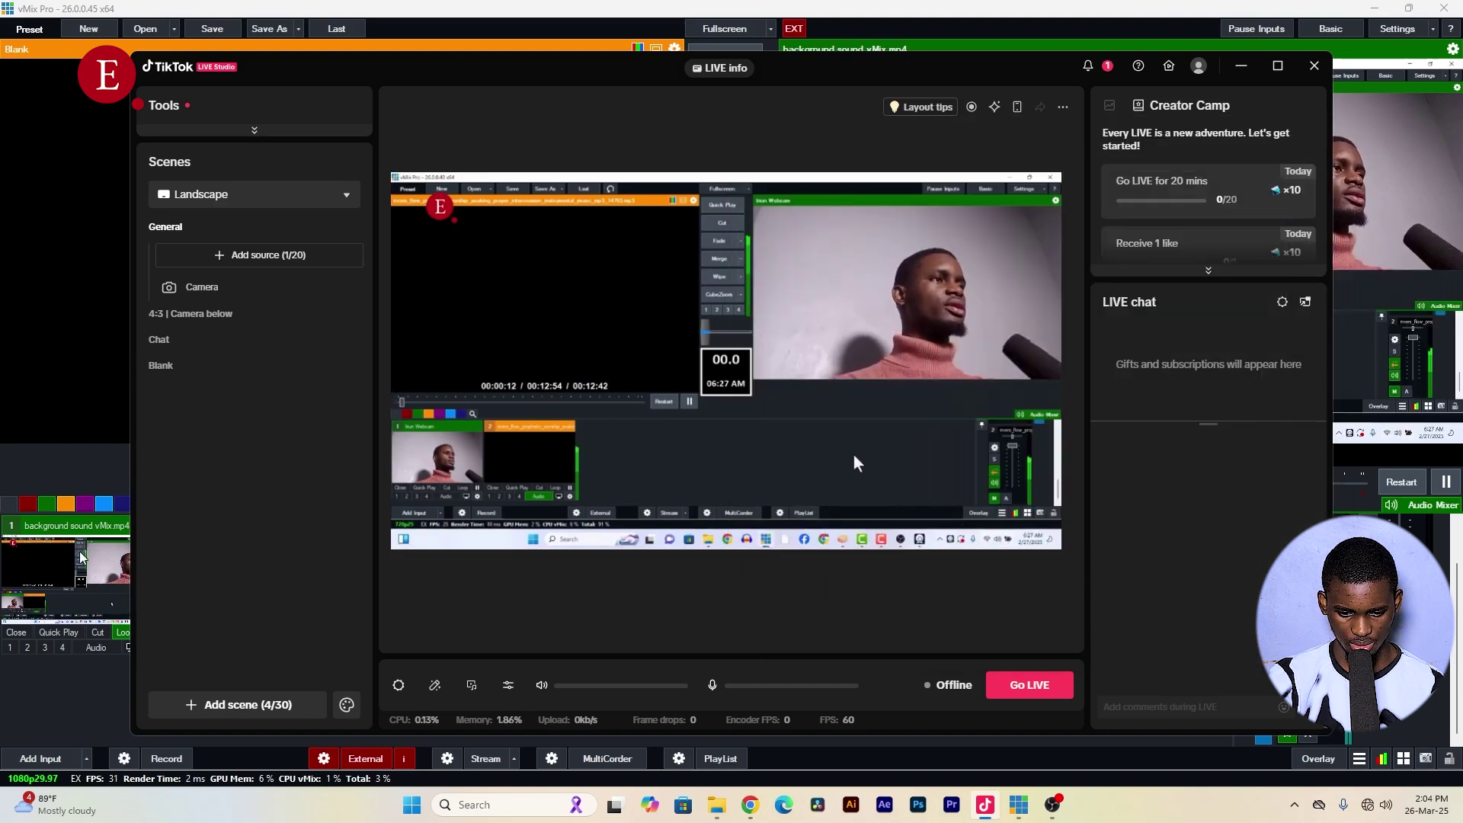
Open the audio mixer, set the primary microphone volume to 100%, and view the Windows sound output devices
{"action": "left_click", "coordinate": [508, 685]}
{"action": "left_click_drag", "start_coordinate": [299, 412], "coordinate": [374, 411]}
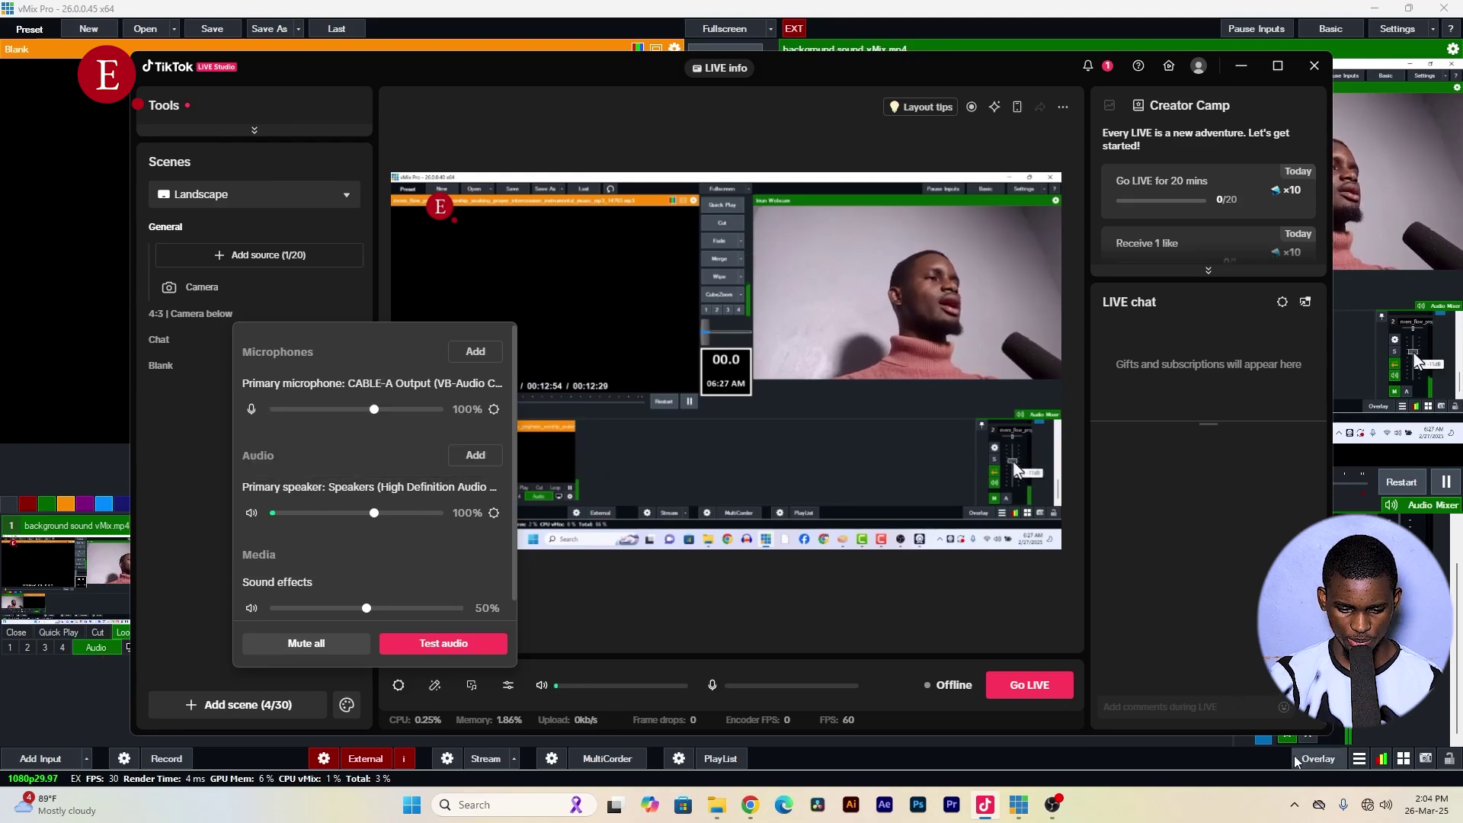
{"action": "left_click", "coordinate": [1375, 805]}
{"action": "left_click", "coordinate": [1427, 709]}
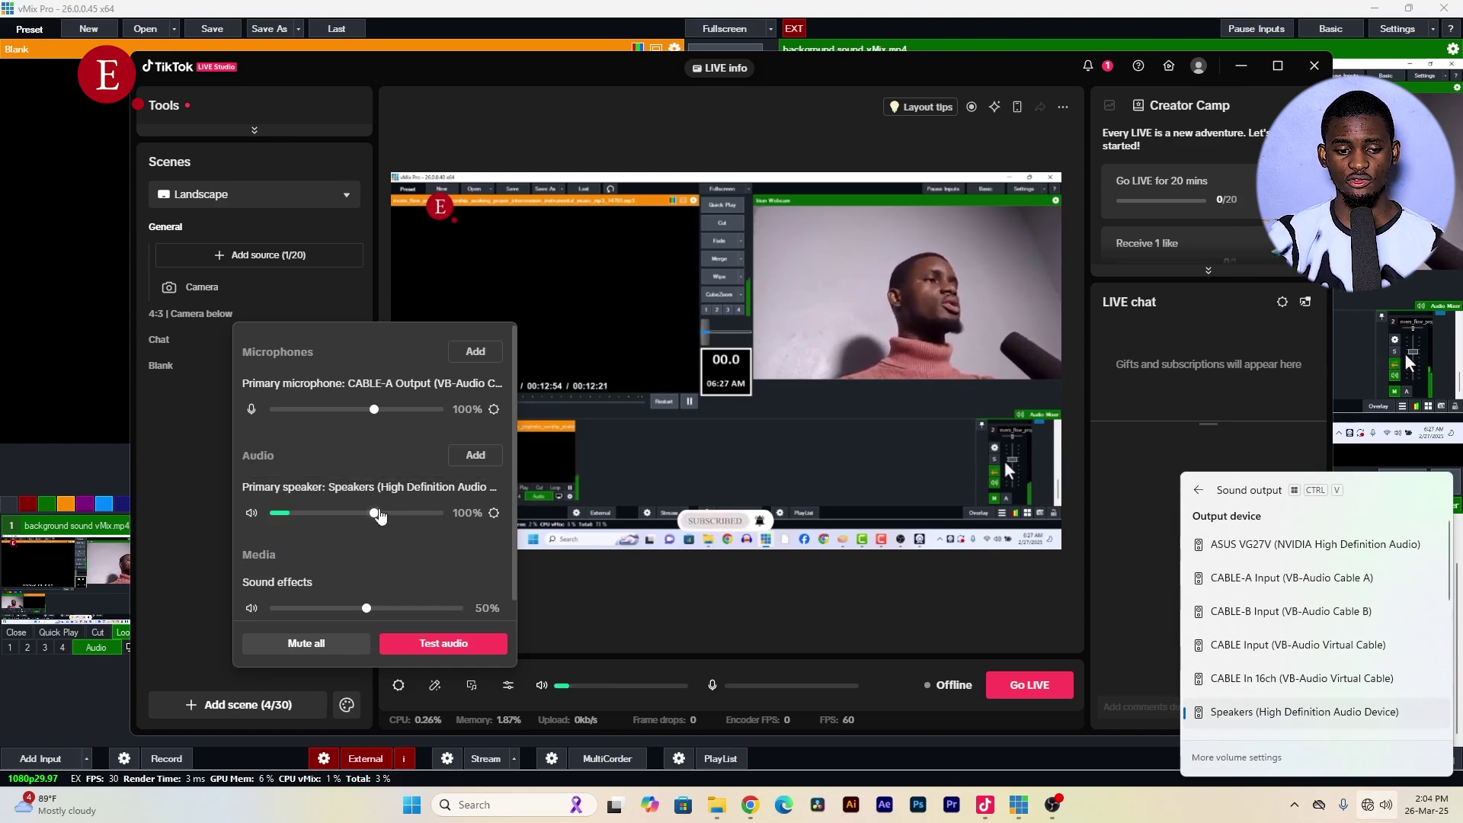
Try the primary speaker volume at 0%, and return it to 100%
{"action": "left_click_drag", "start_coordinate": [374, 513], "coordinate": [237, 523]}
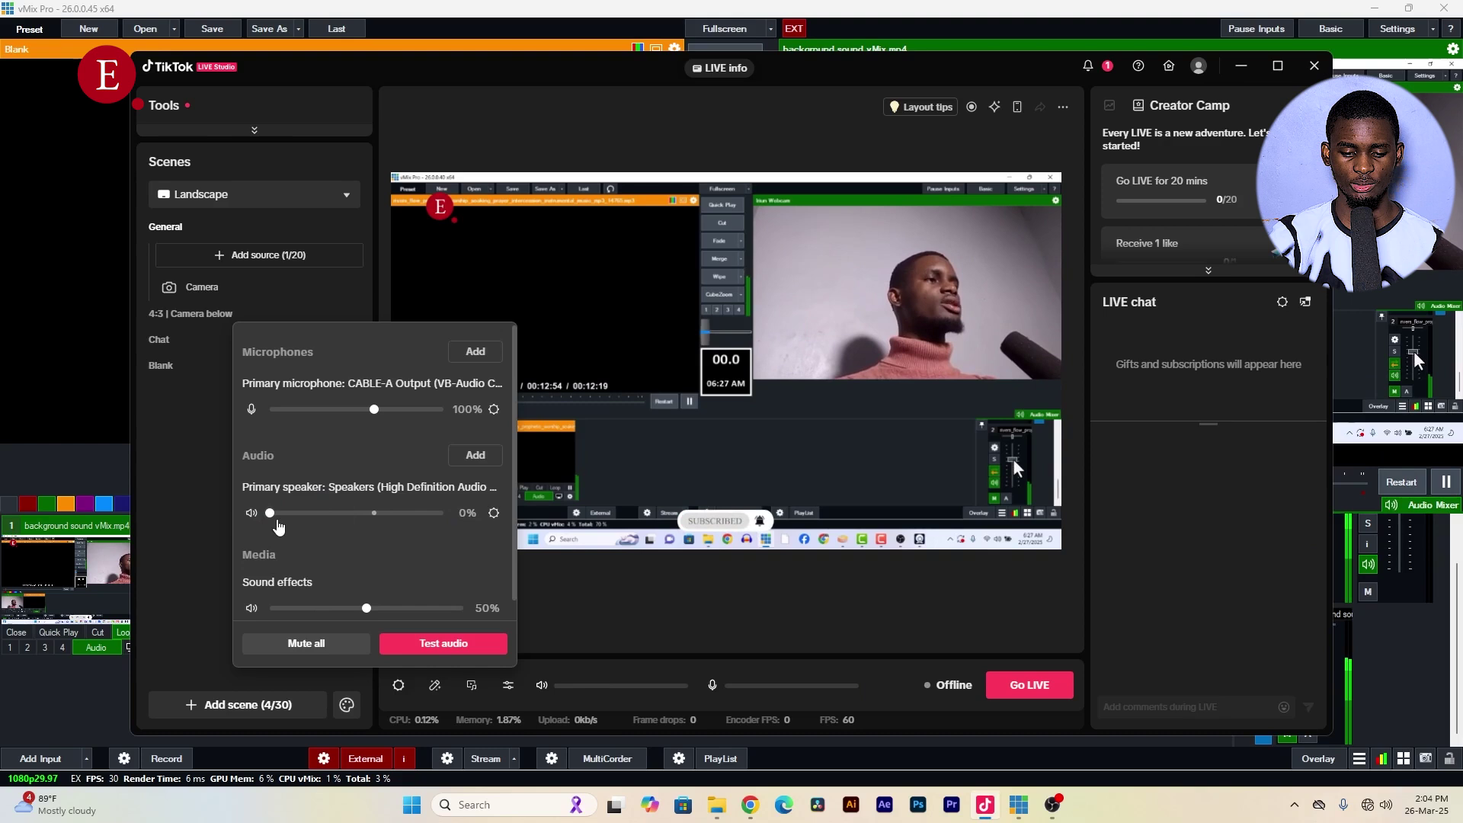
{"action": "left_click", "coordinate": [372, 514]}
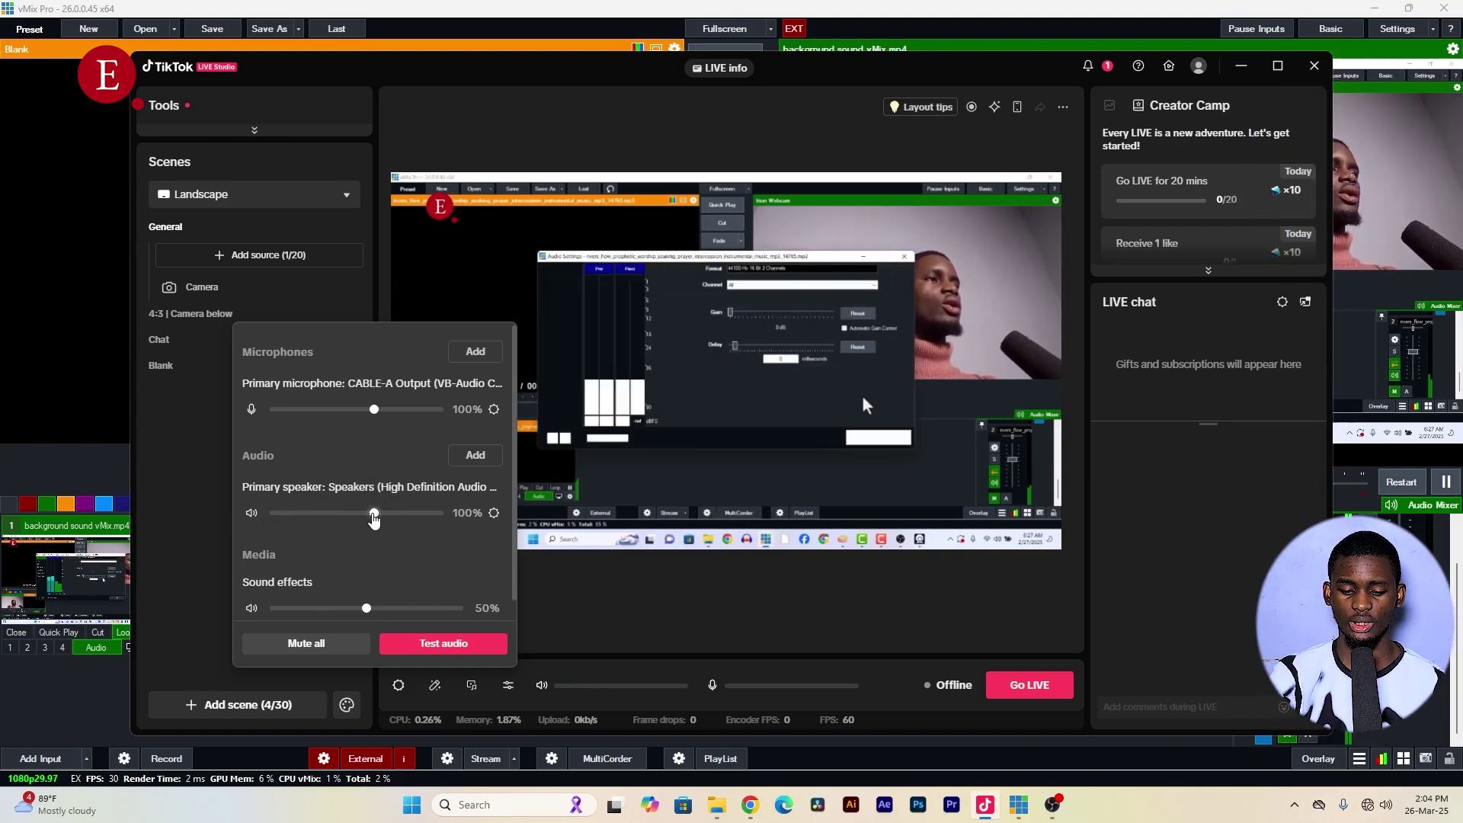
Switch to File Explorer, play the background sound vMix video from the Extensiveall folder in VLC as an audio test, and close the player
{"action": "left_click", "coordinate": [717, 805]}
{"action": "left_click", "coordinate": [719, 807]}
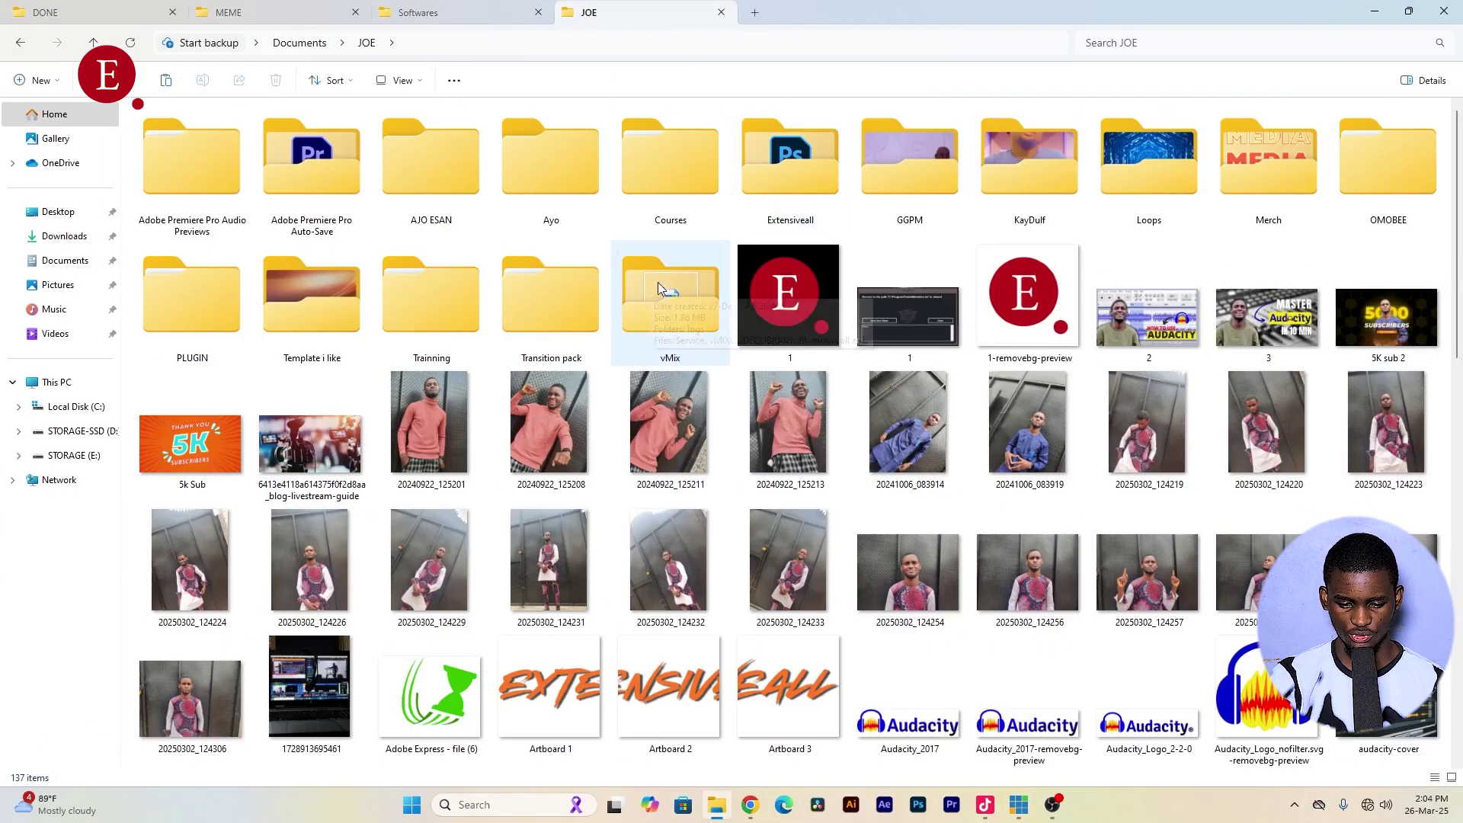
{"action": "double_click", "coordinate": [660, 293]}
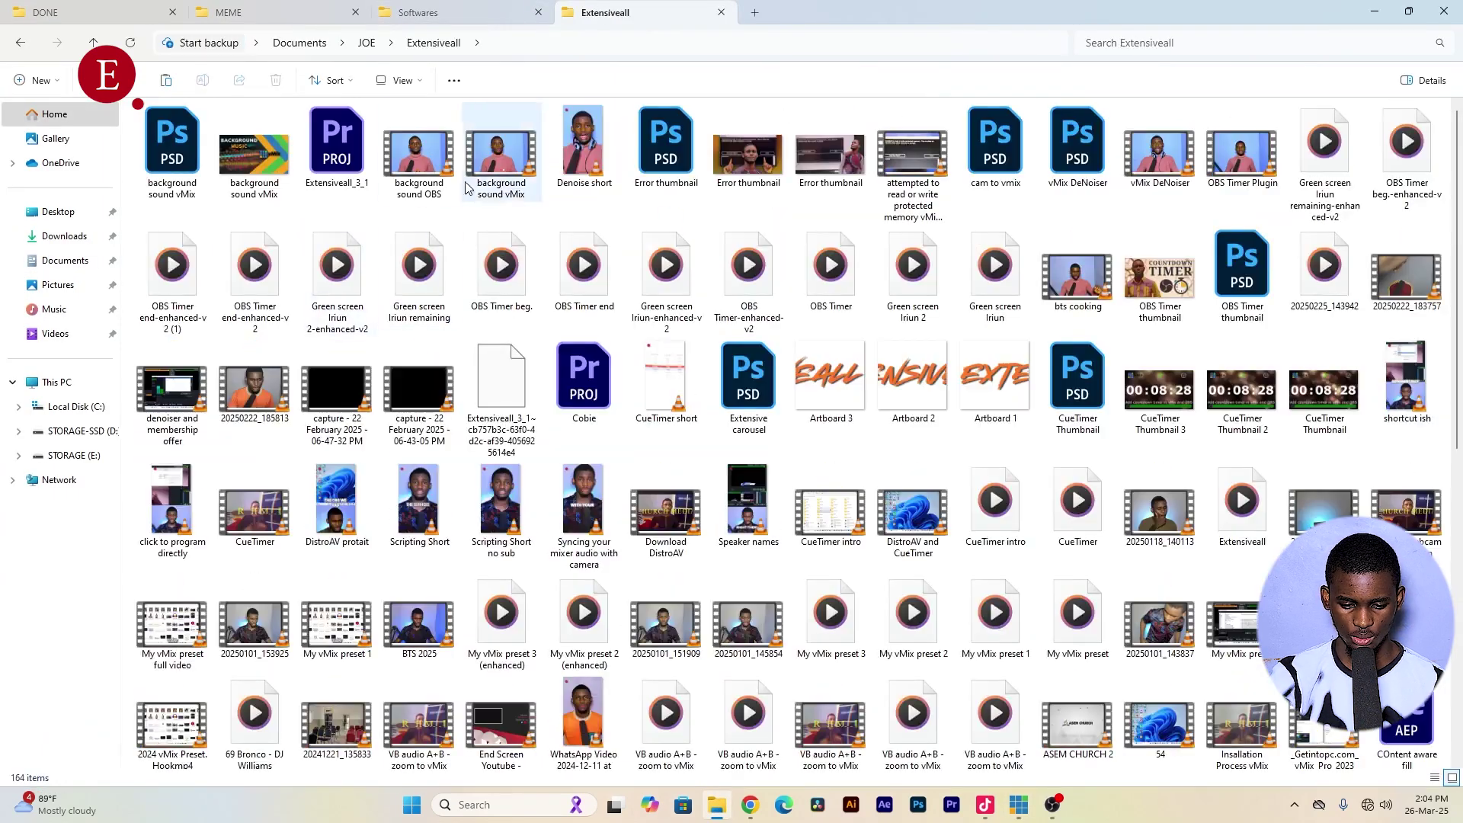
{"action": "double_click", "coordinate": [586, 367]}
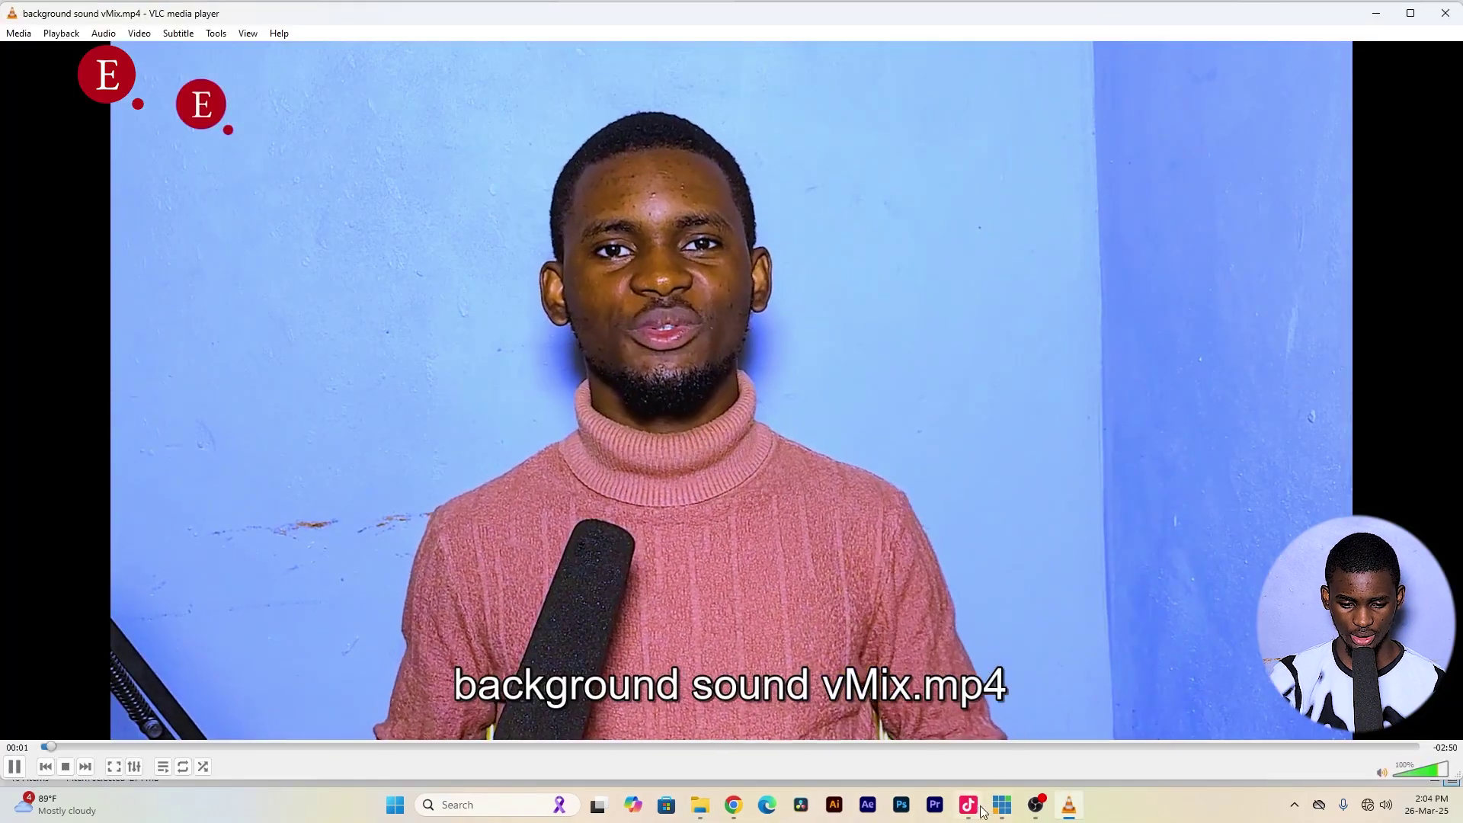
{"action": "left_click", "coordinate": [967, 806]}
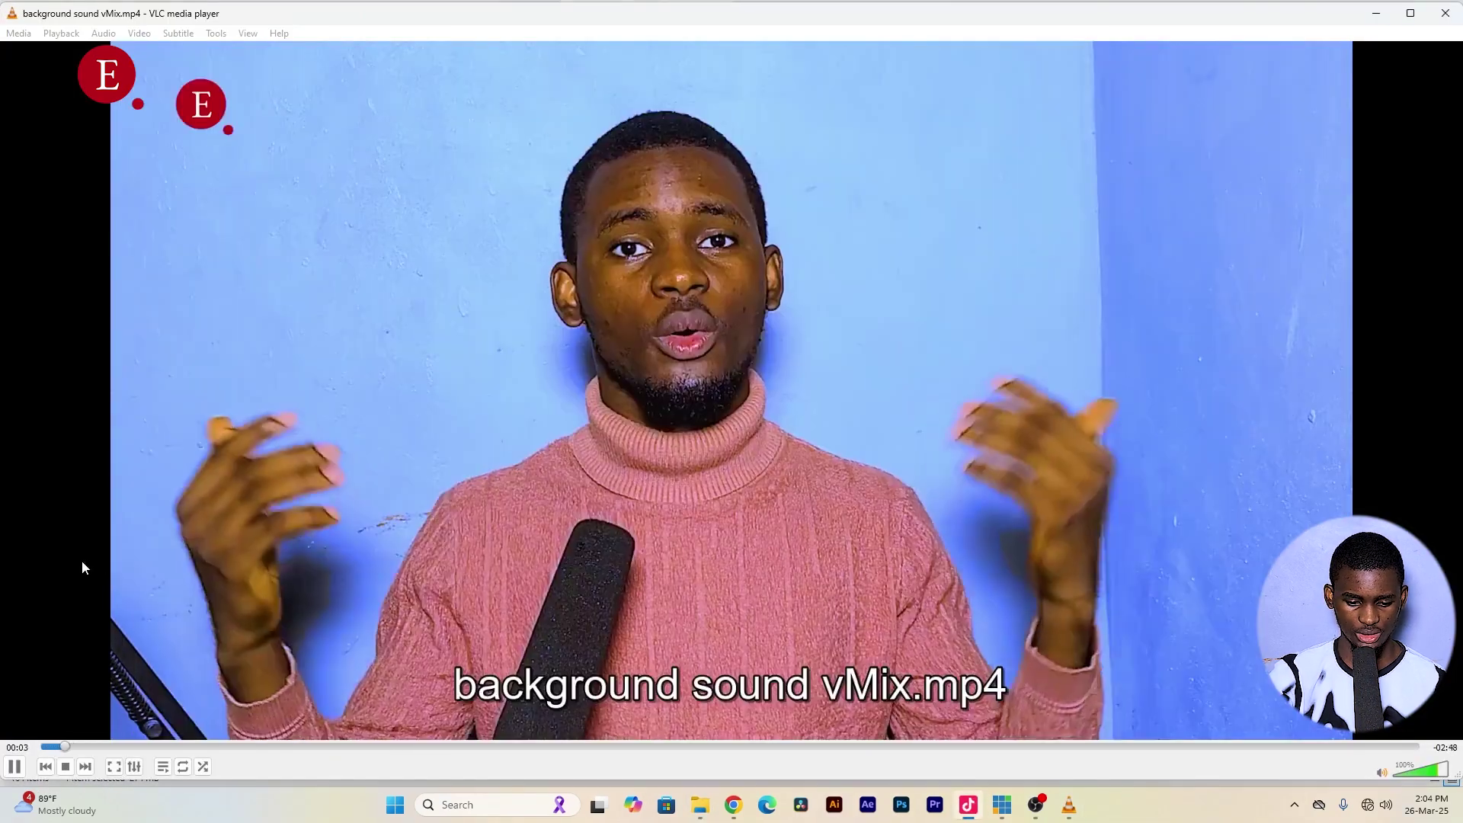
{"action": "left_click", "coordinate": [14, 767]}
{"action": "left_click", "coordinate": [1446, 13]}
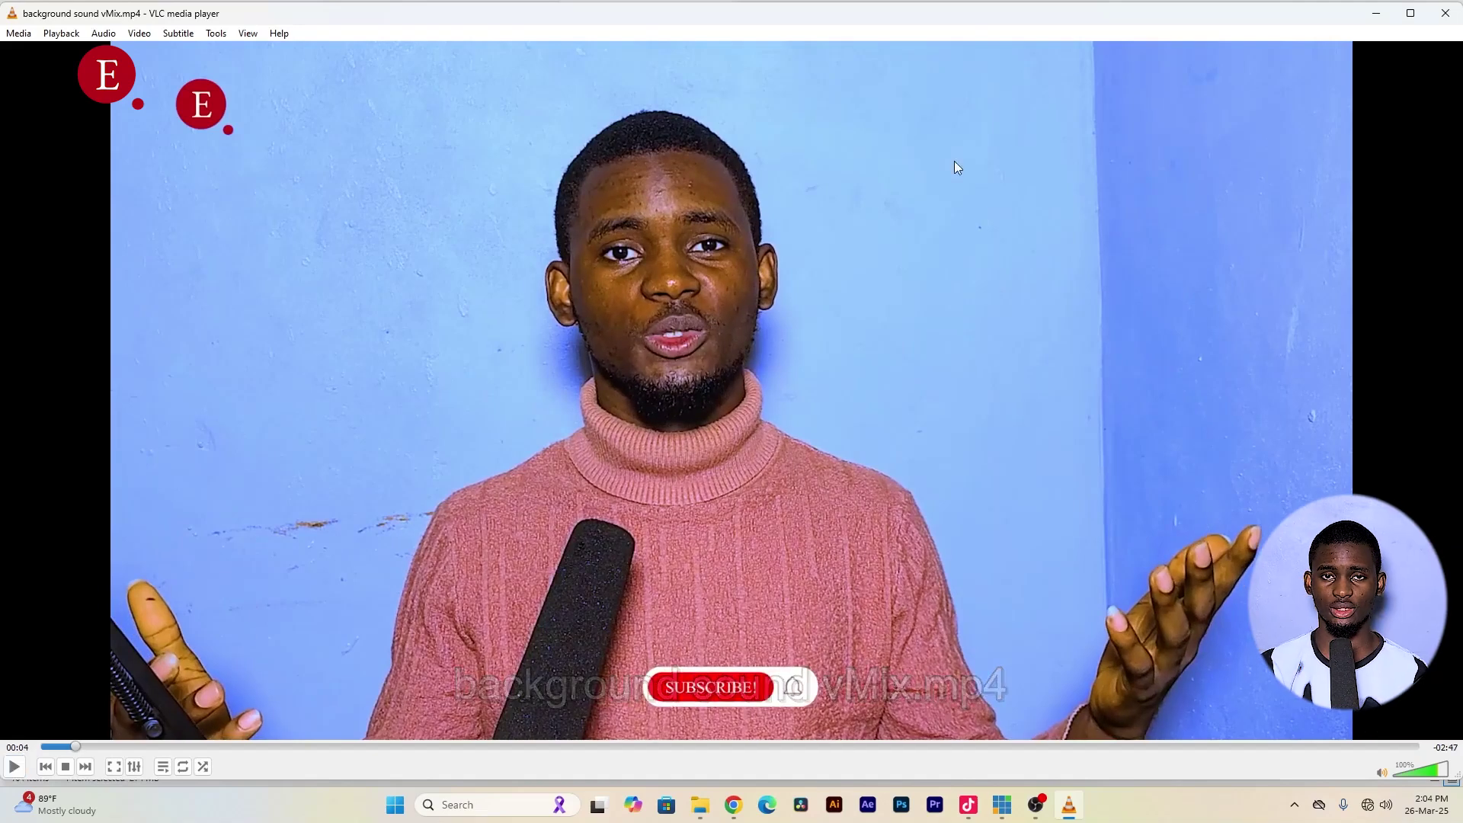
{"action": "left_click", "coordinate": [1433, 16]}
Return to TikTok LIVE Studio and set the primary speaker volume to 0%
{"action": "left_click", "coordinate": [989, 778]}
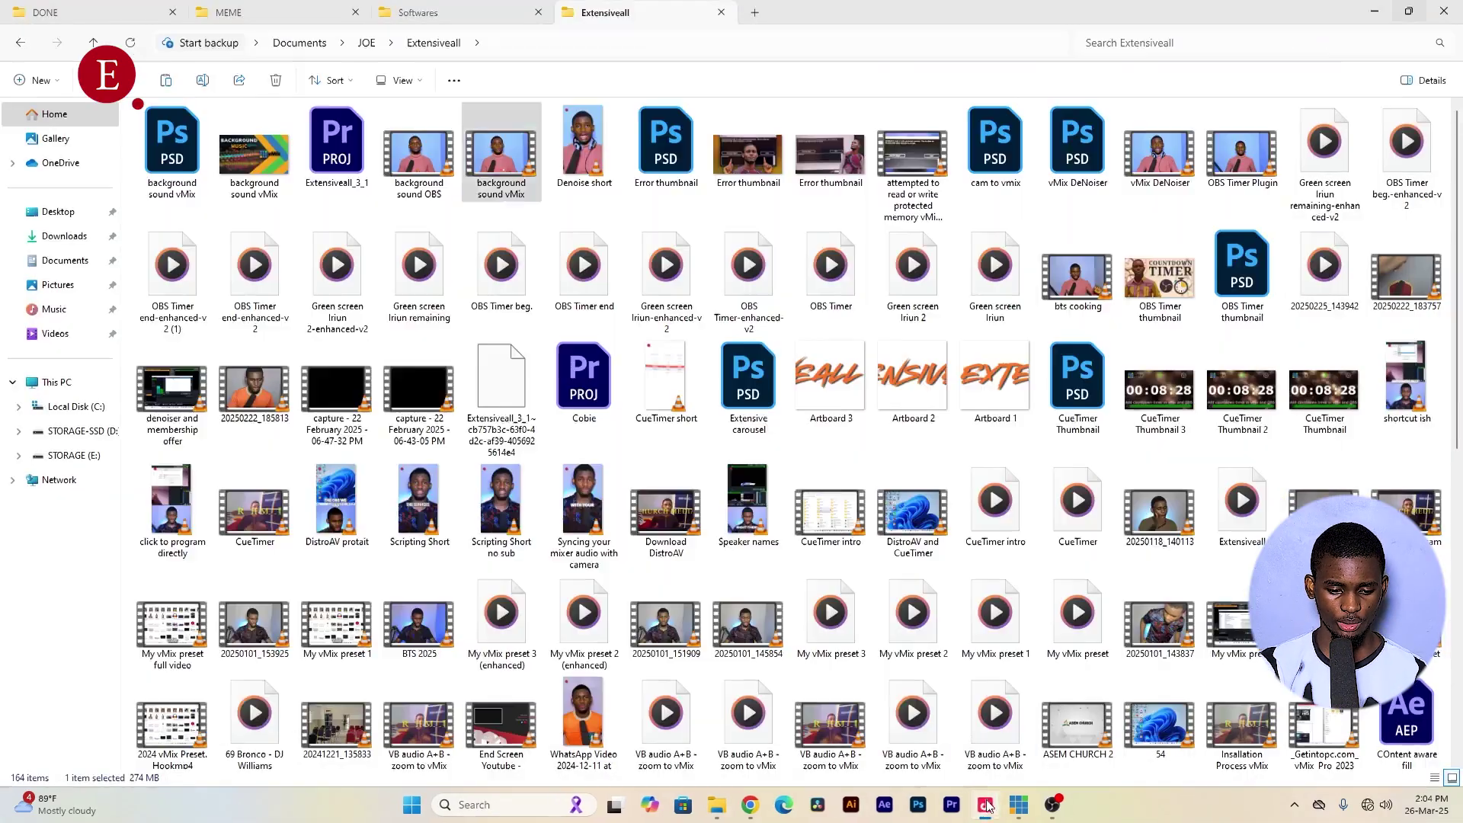
{"action": "left_click", "coordinate": [989, 808]}
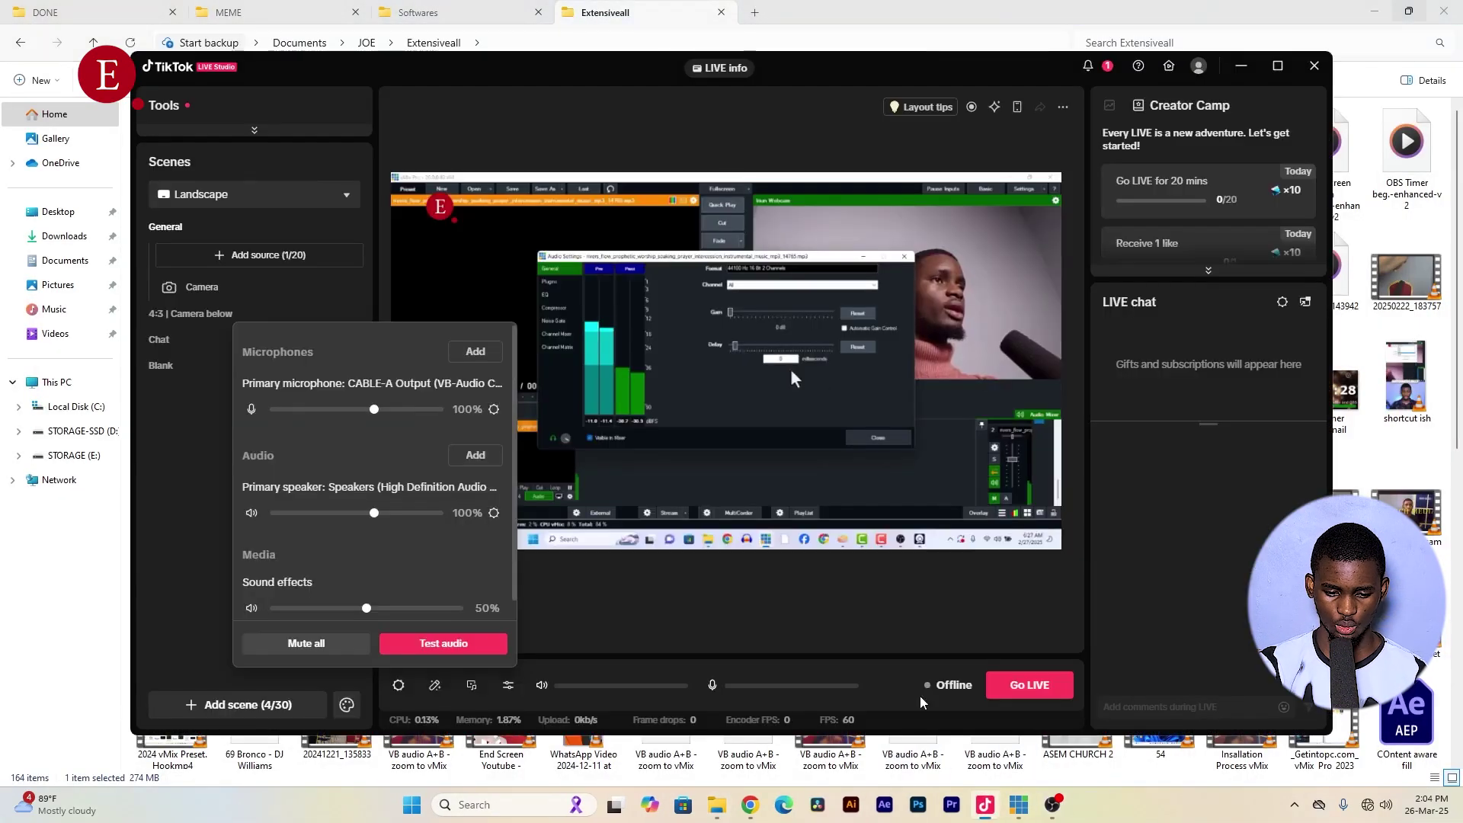
{"action": "left_click_drag", "start_coordinate": [374, 512], "coordinate": [270, 513]}
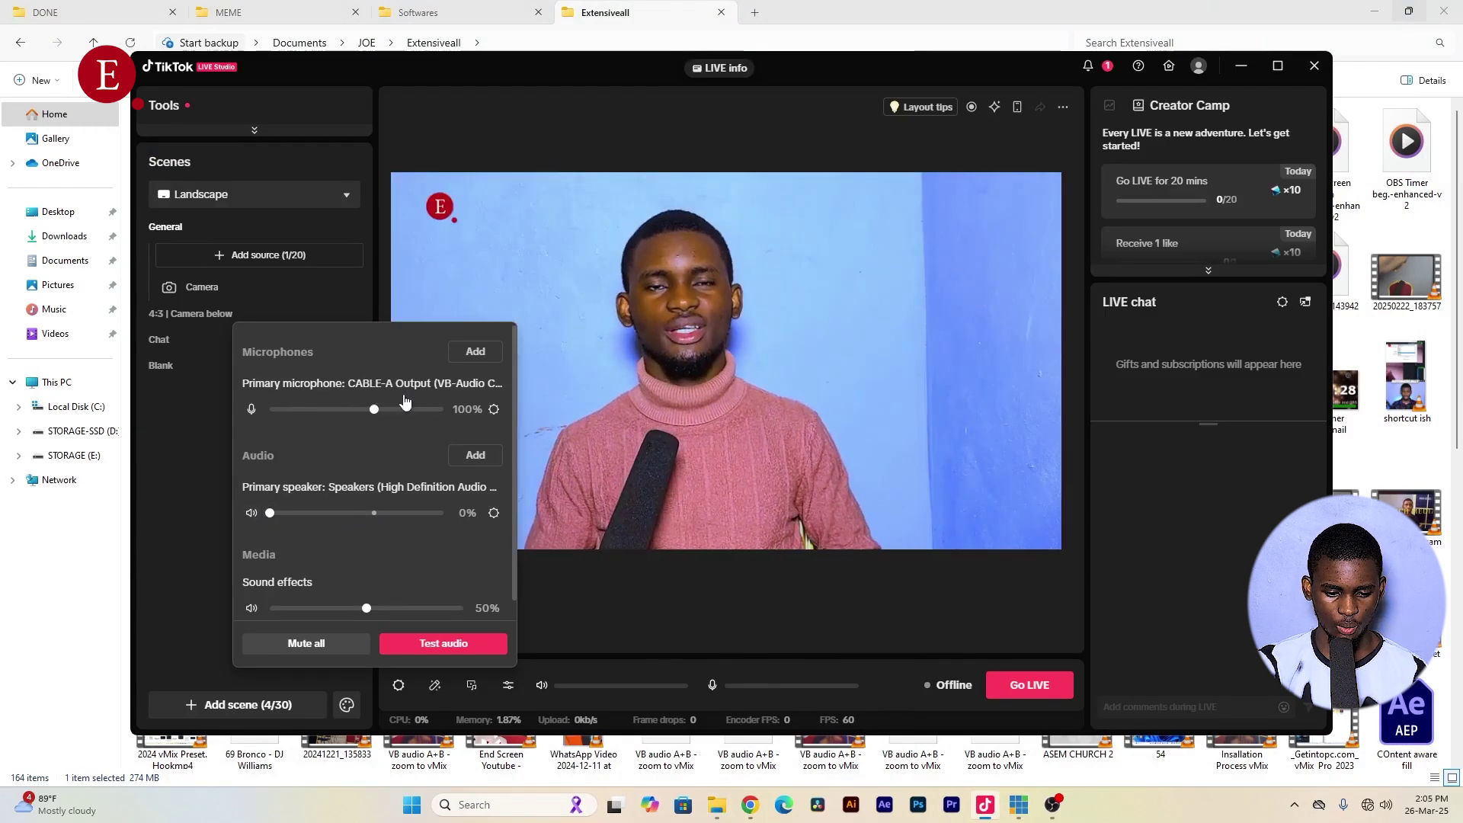
Save the primary microphone with CABLE-A Output (VB-Audio Cable A) as its device, and look through the devices offered for an additional microphone
{"action": "left_click", "coordinate": [495, 411]}
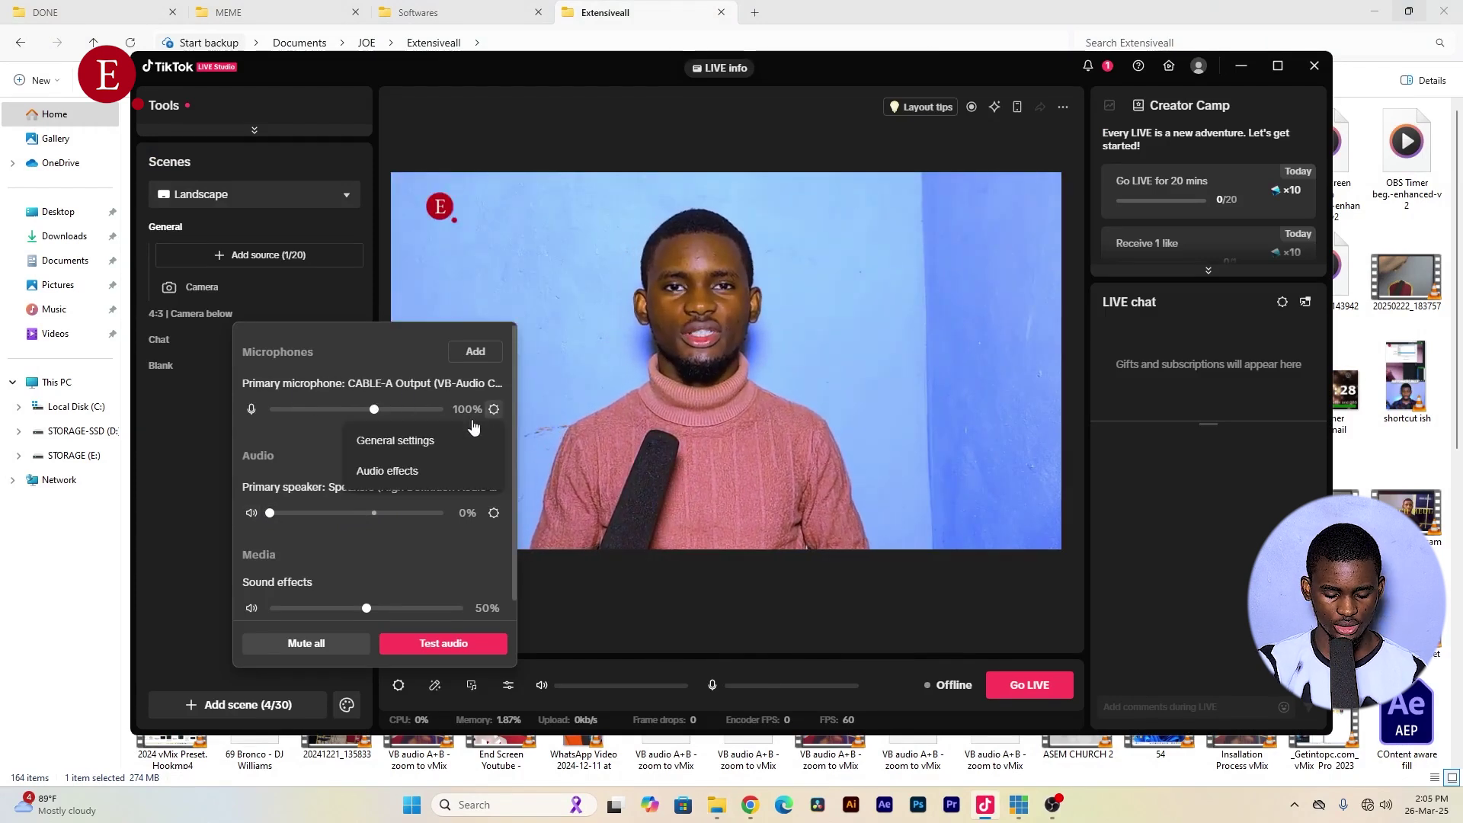
{"action": "left_click", "coordinate": [438, 440]}
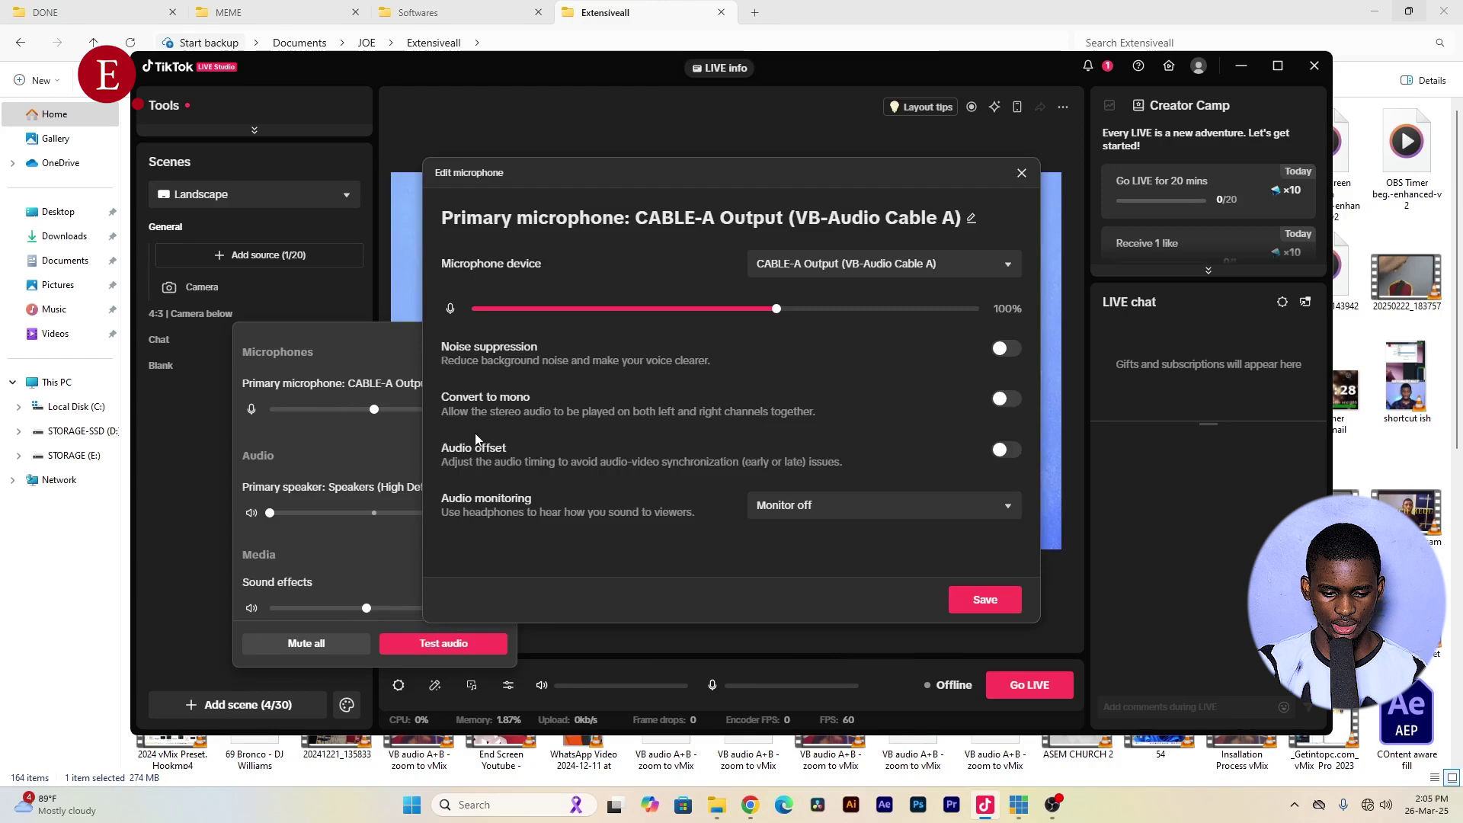
{"action": "left_click", "coordinate": [853, 265]}
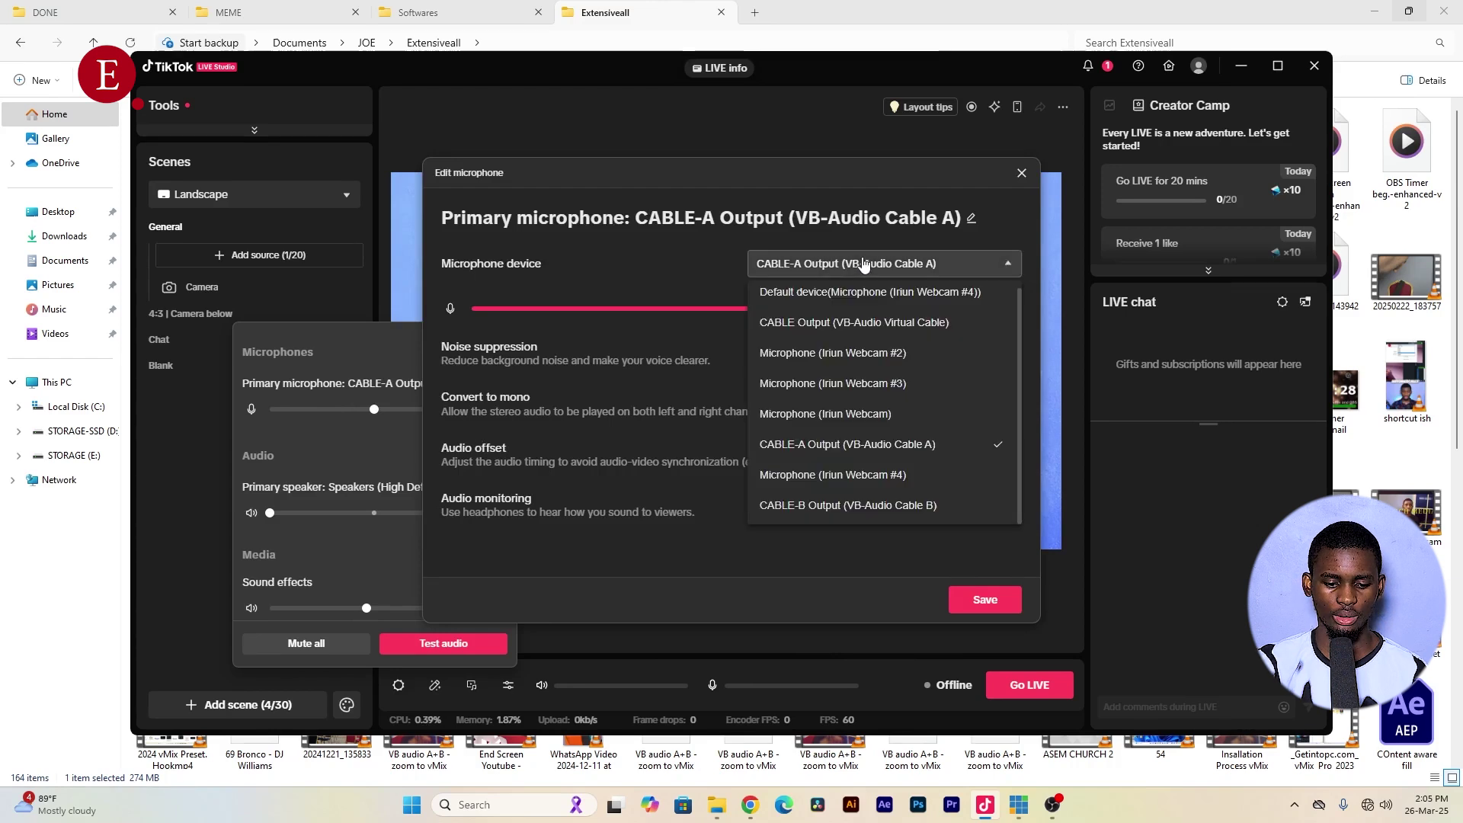
{"action": "left_click", "coordinate": [853, 445]}
{"action": "left_click", "coordinate": [985, 602]}
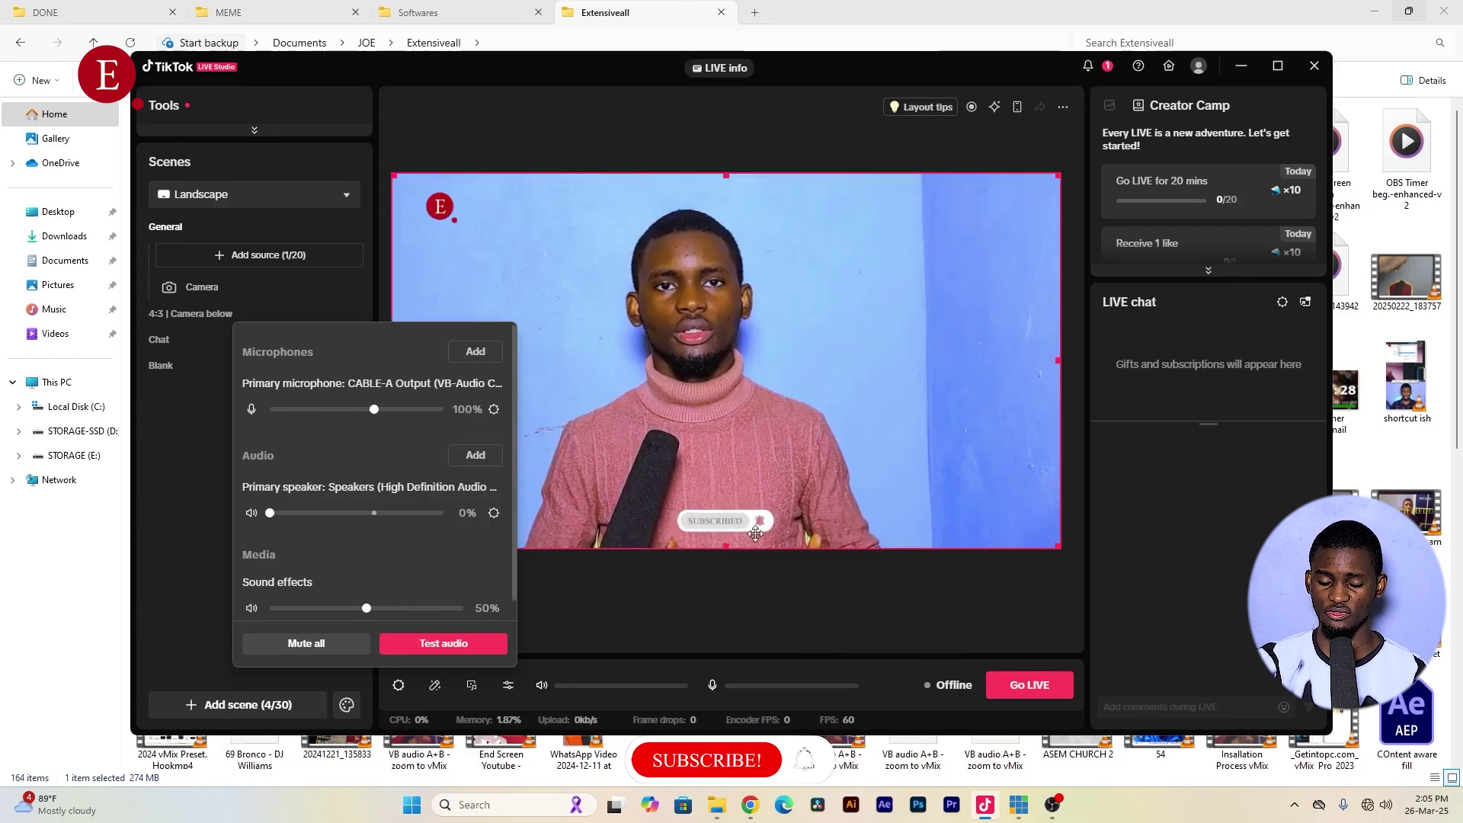
{"action": "left_click", "coordinate": [475, 352]}
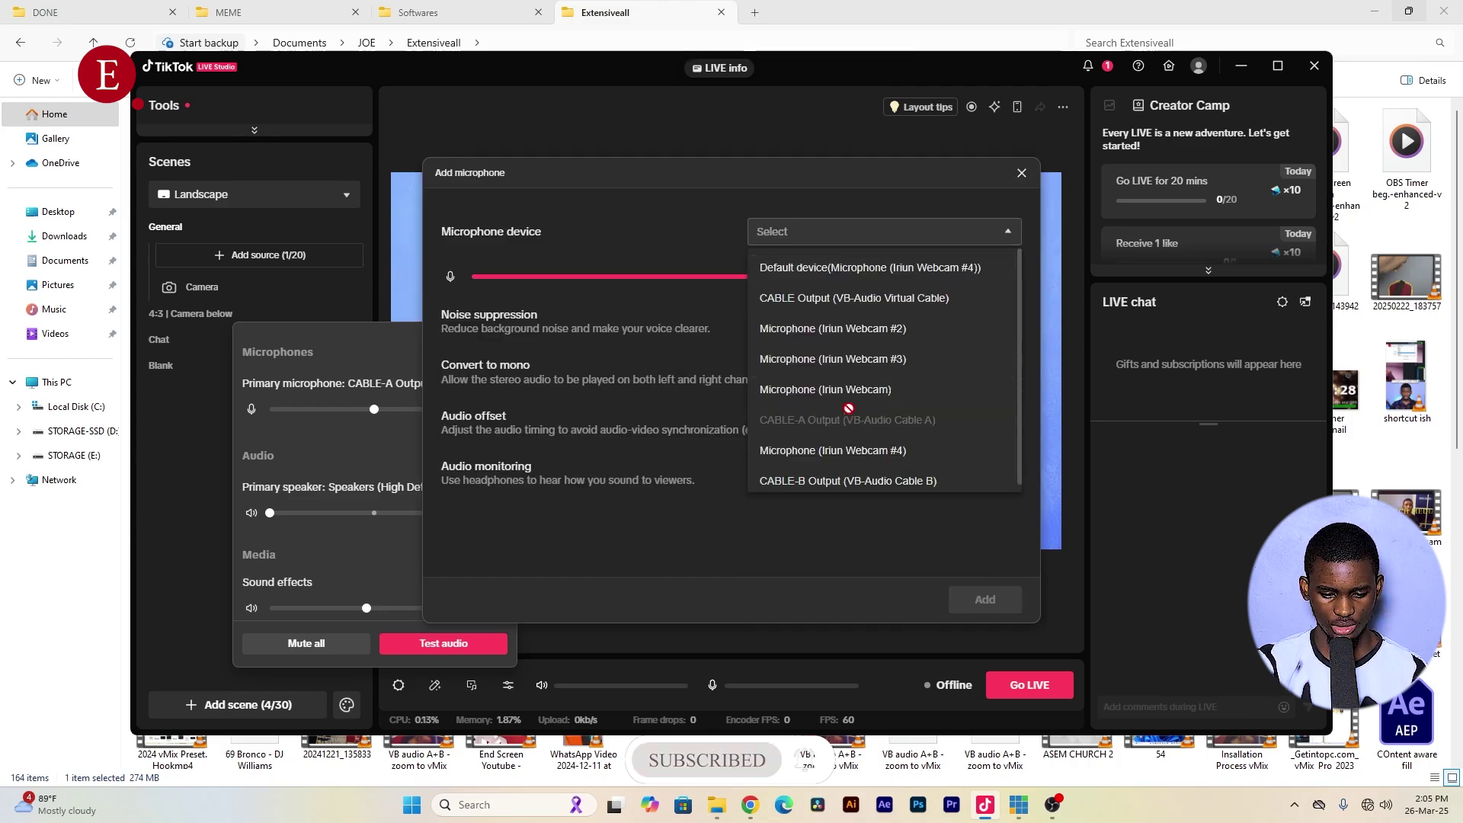
{"action": "left_click", "coordinate": [1021, 174]}
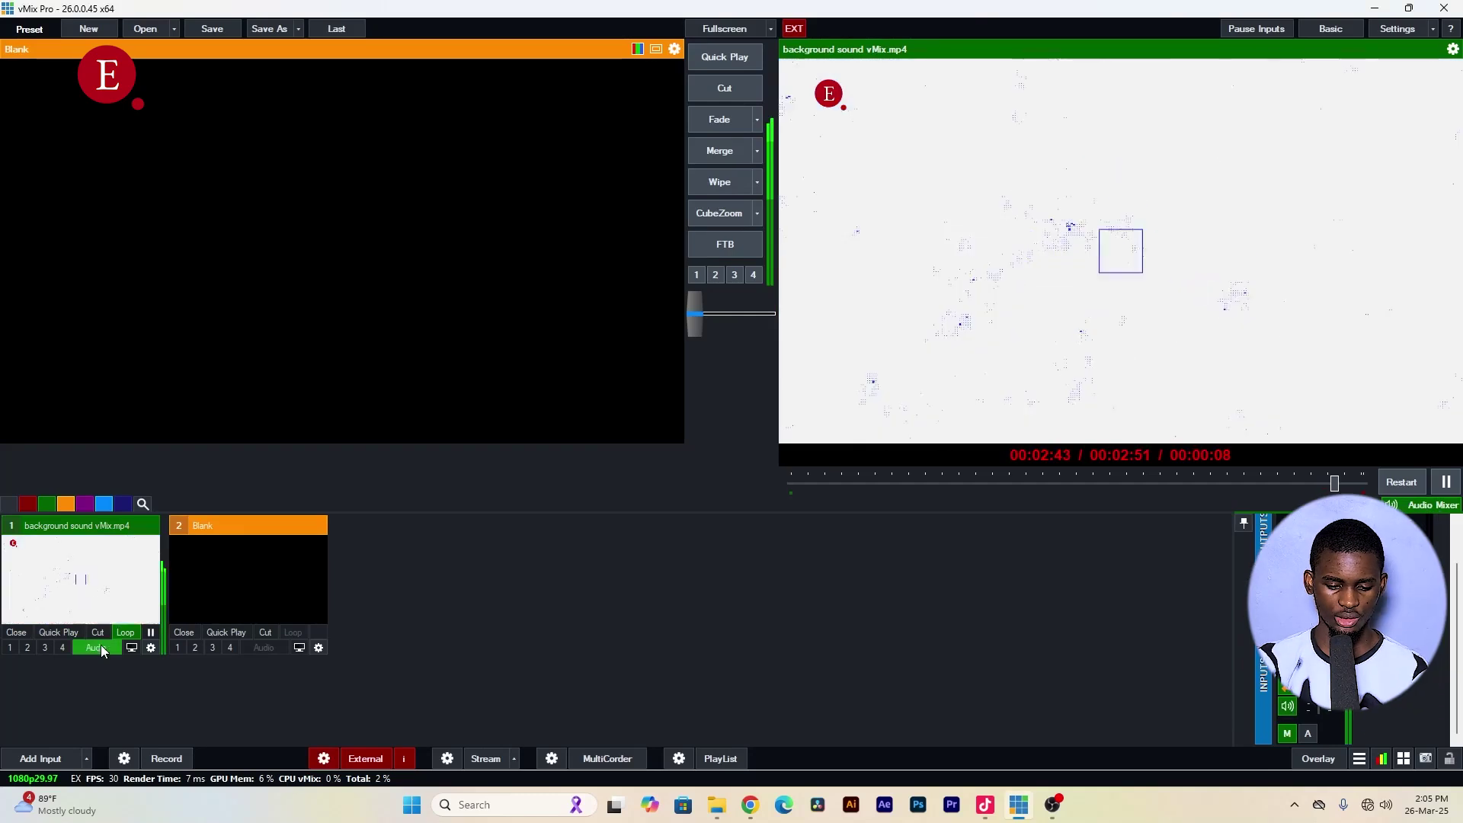
In vMix, route the background sound vMix.mp4 input's audio to bus A
{"action": "left_click", "coordinate": [983, 807]}
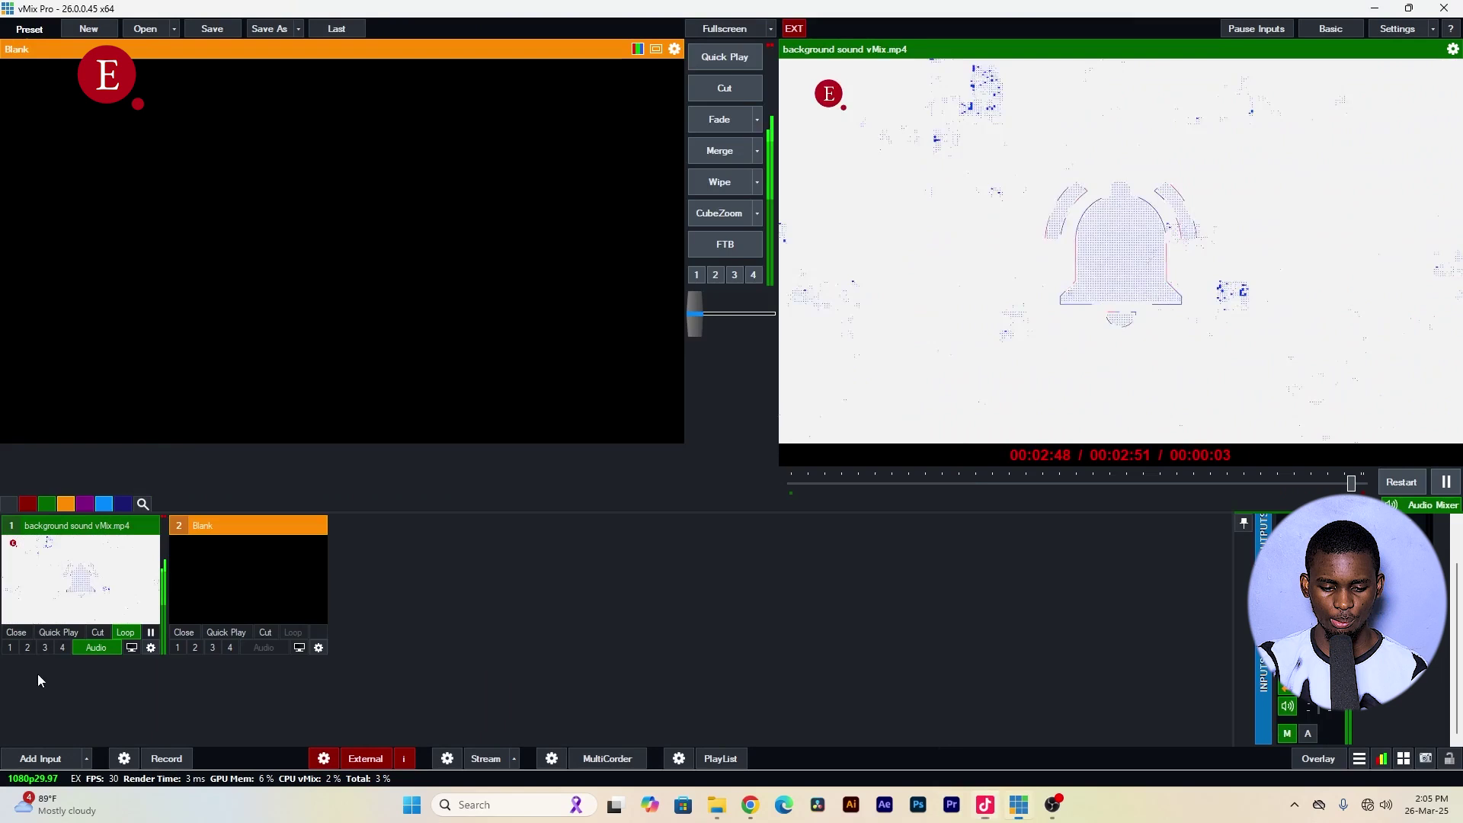
{"action": "left_click", "coordinate": [1309, 733]}
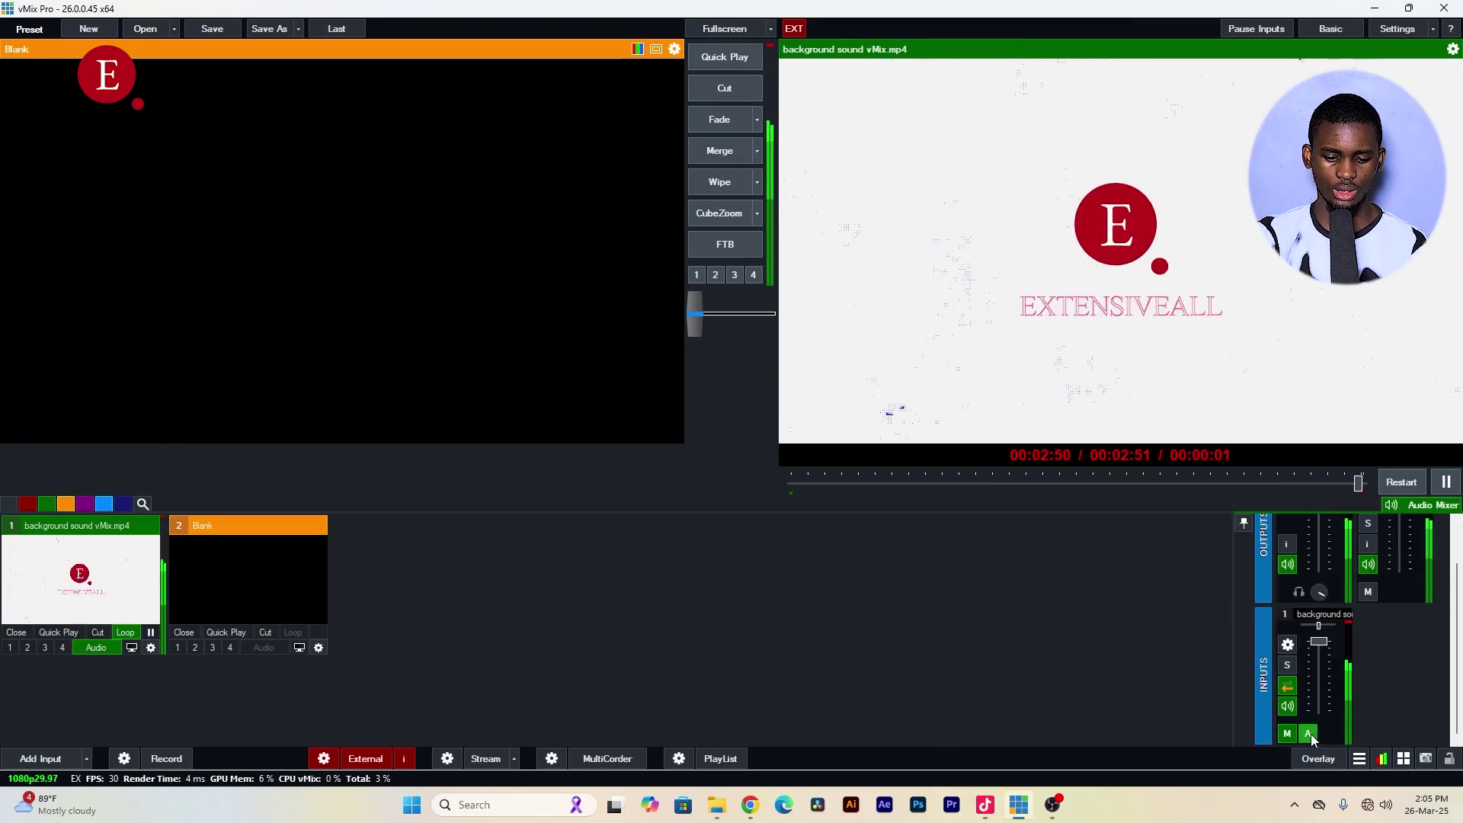
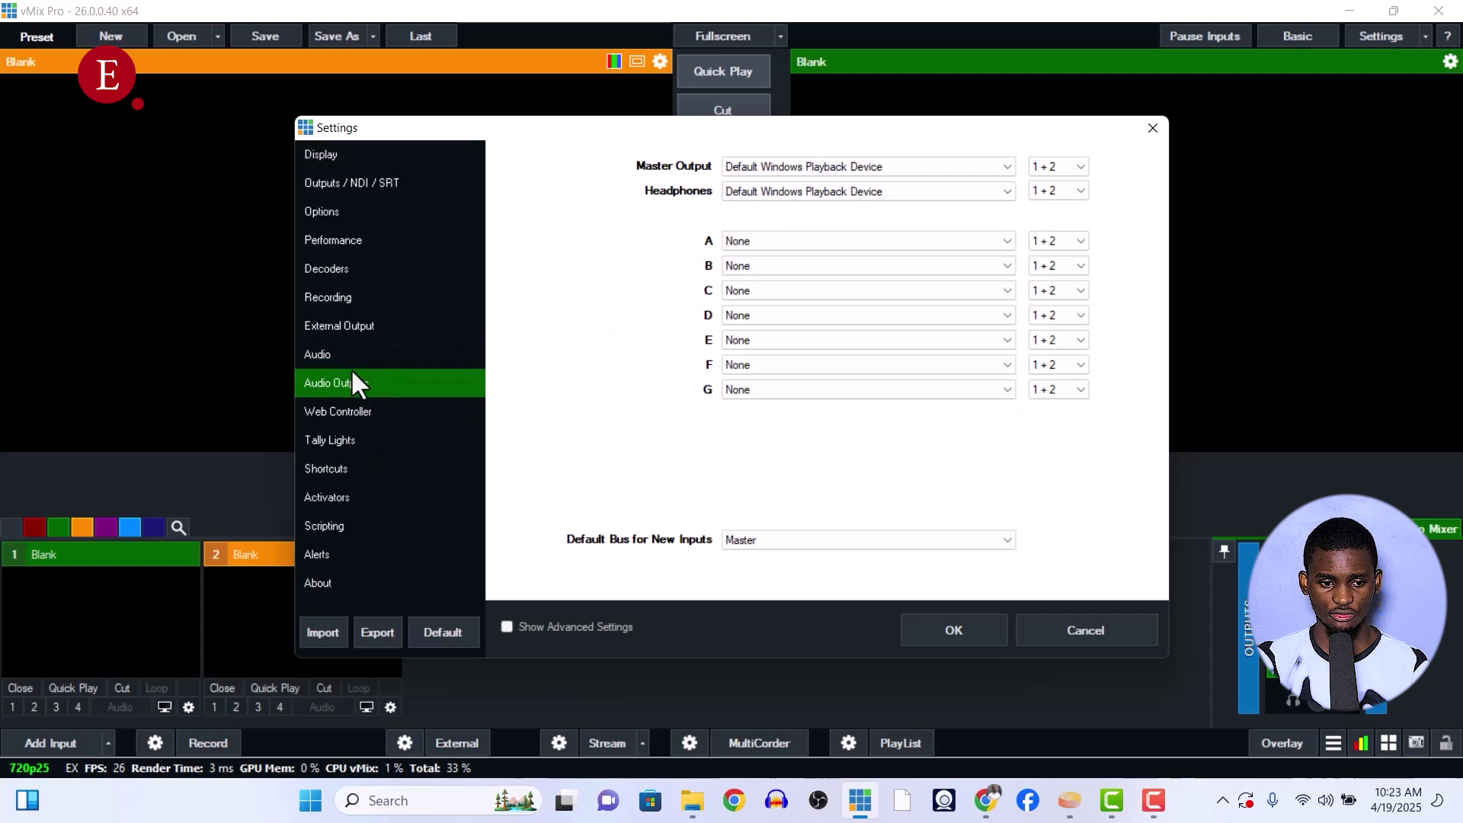
Set audio output A to CABLE-A Input (VB-Audio Cable A) in the vMix settings, and check the Windows volume controls
{"action": "left_click", "coordinate": [762, 244]}
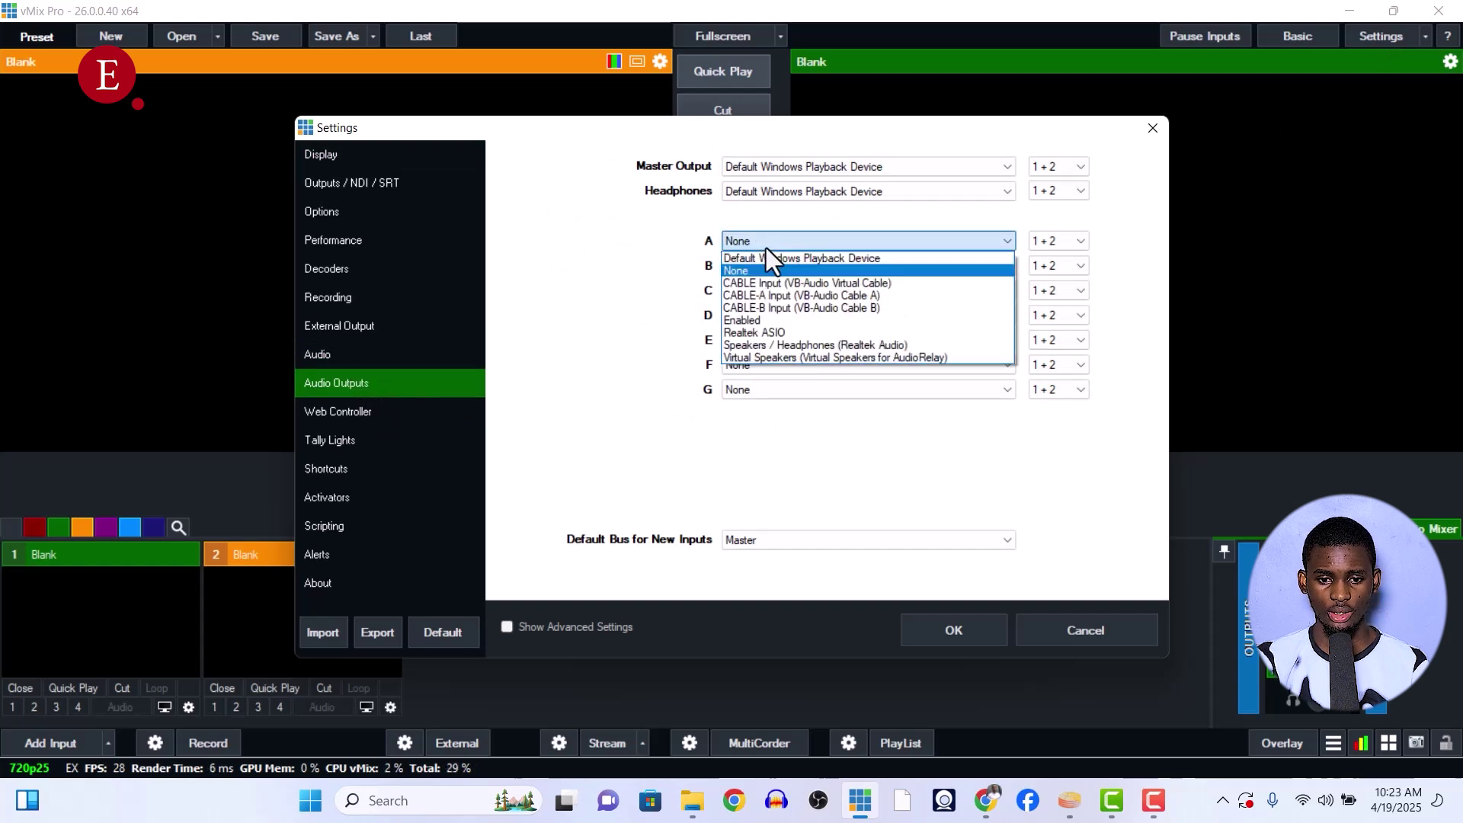
{"action": "left_click", "coordinate": [817, 295]}
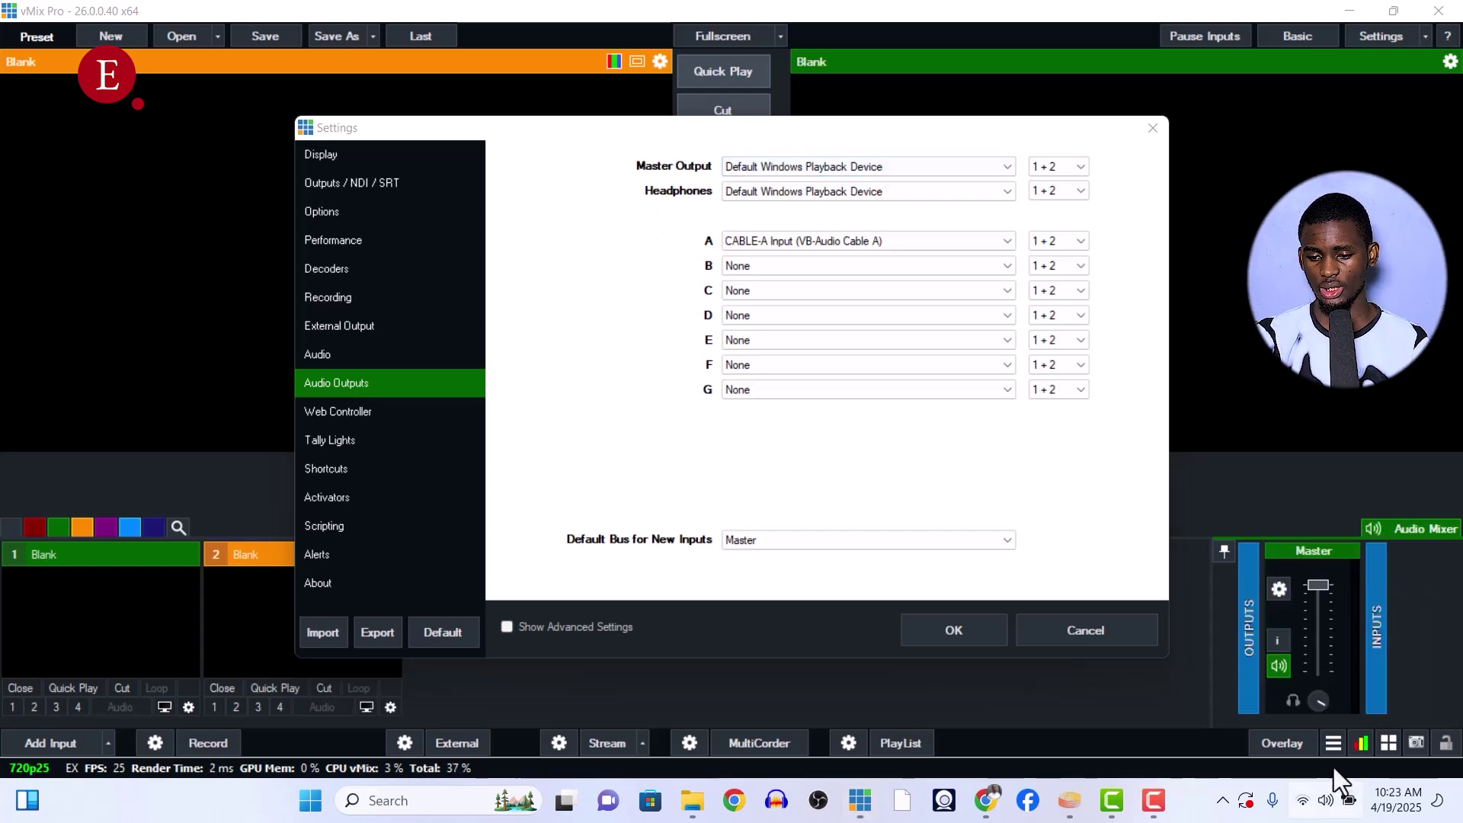
{"action": "left_click", "coordinate": [1329, 807]}
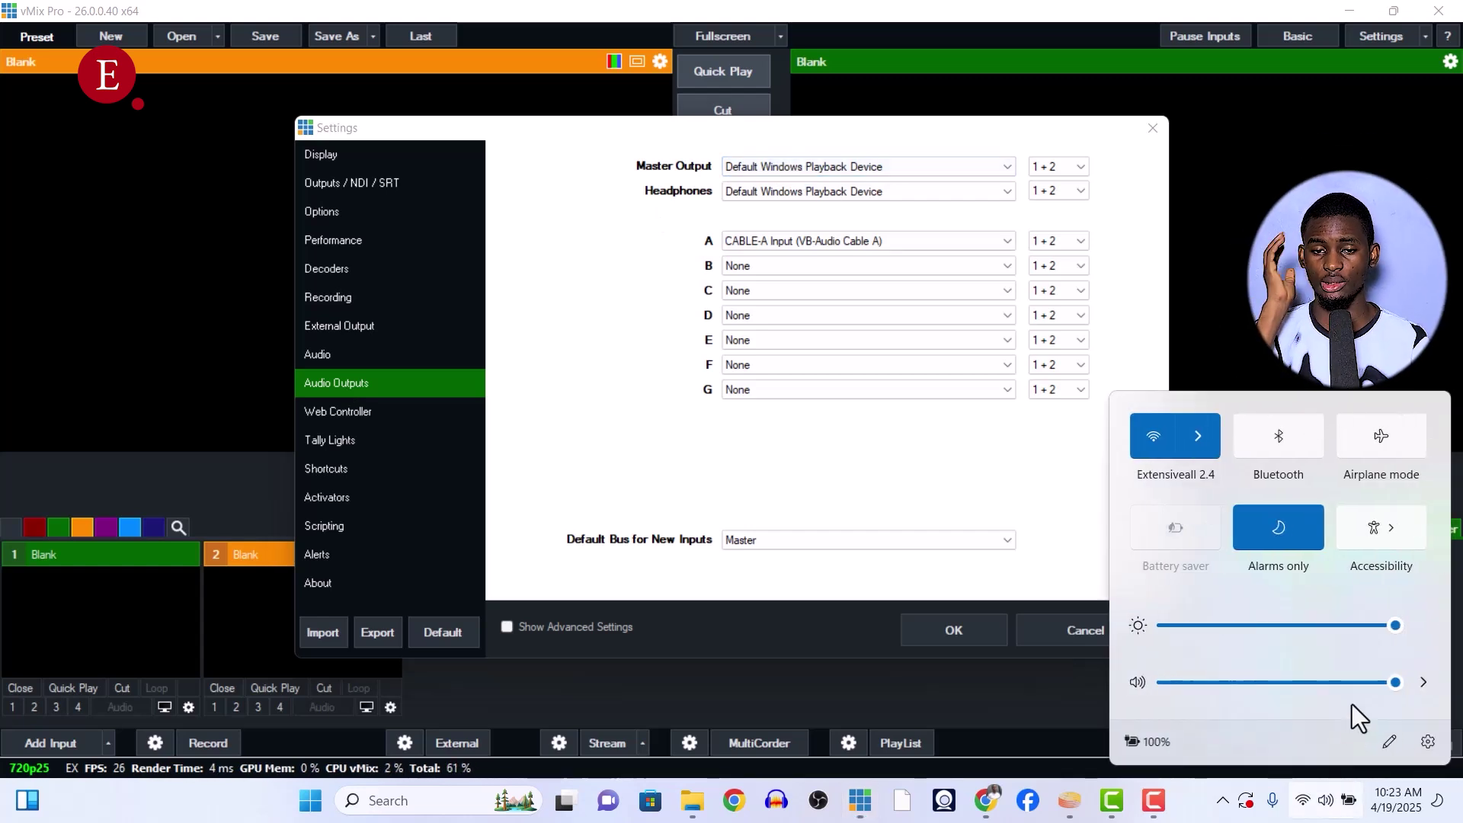
{"action": "left_click", "coordinate": [717, 529]}
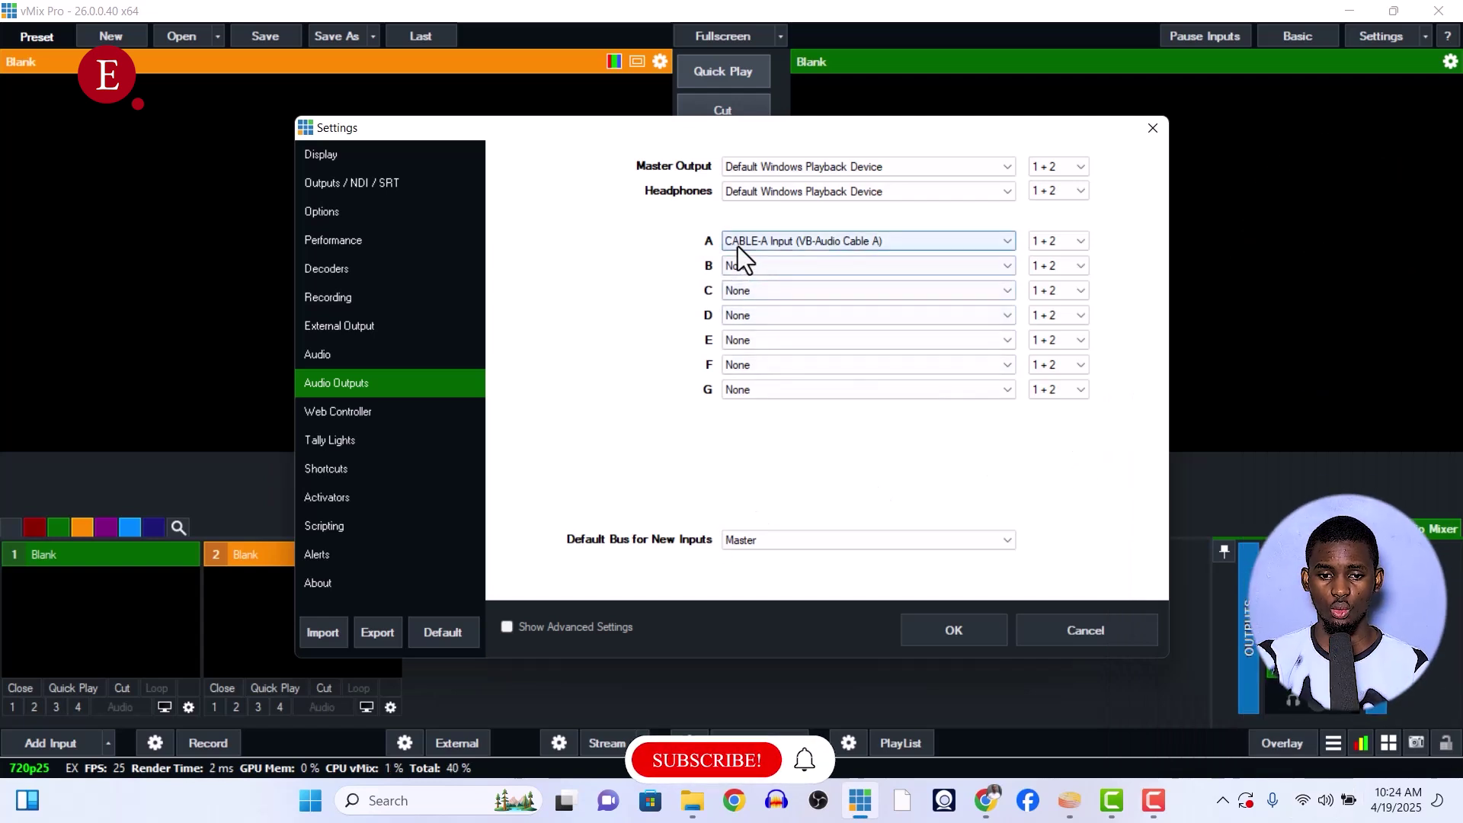
Apply the audio output settings and restart vMix
{"action": "left_click", "coordinate": [972, 631]}
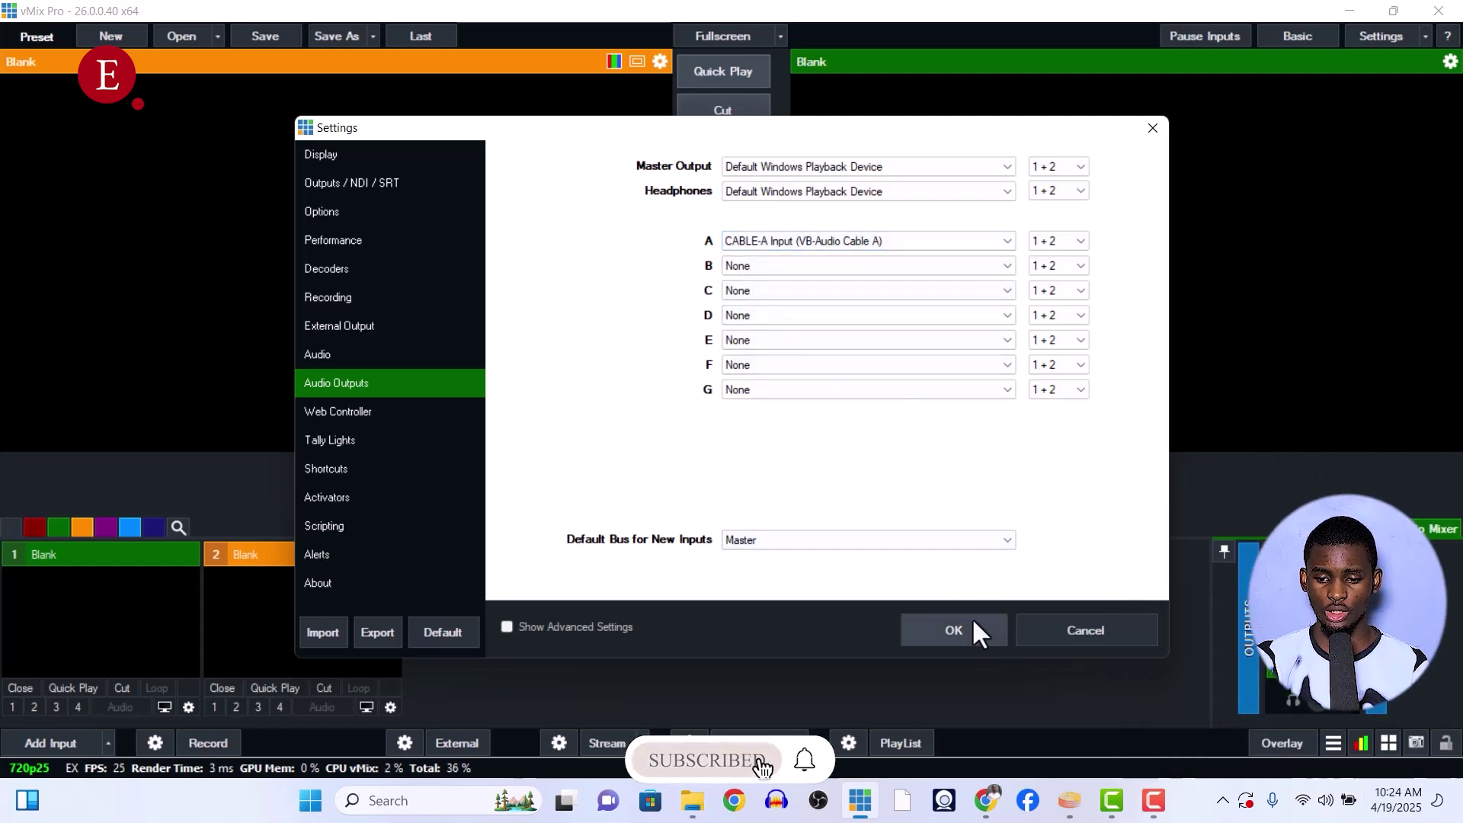
{"action": "left_click", "coordinate": [1326, 800]}
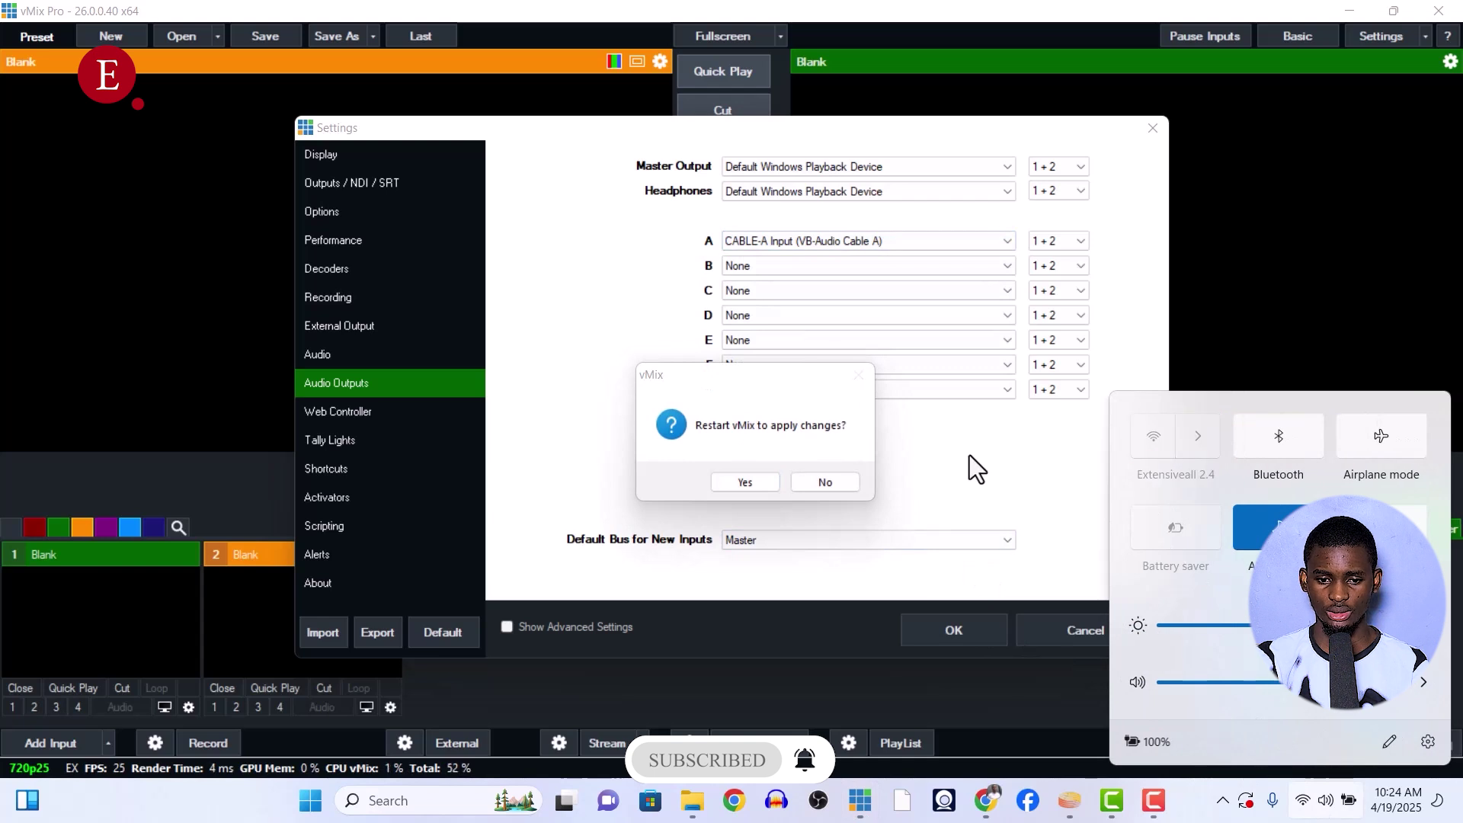
{"action": "left_click", "coordinate": [743, 482]}
{"action": "left_click", "coordinate": [744, 482]}
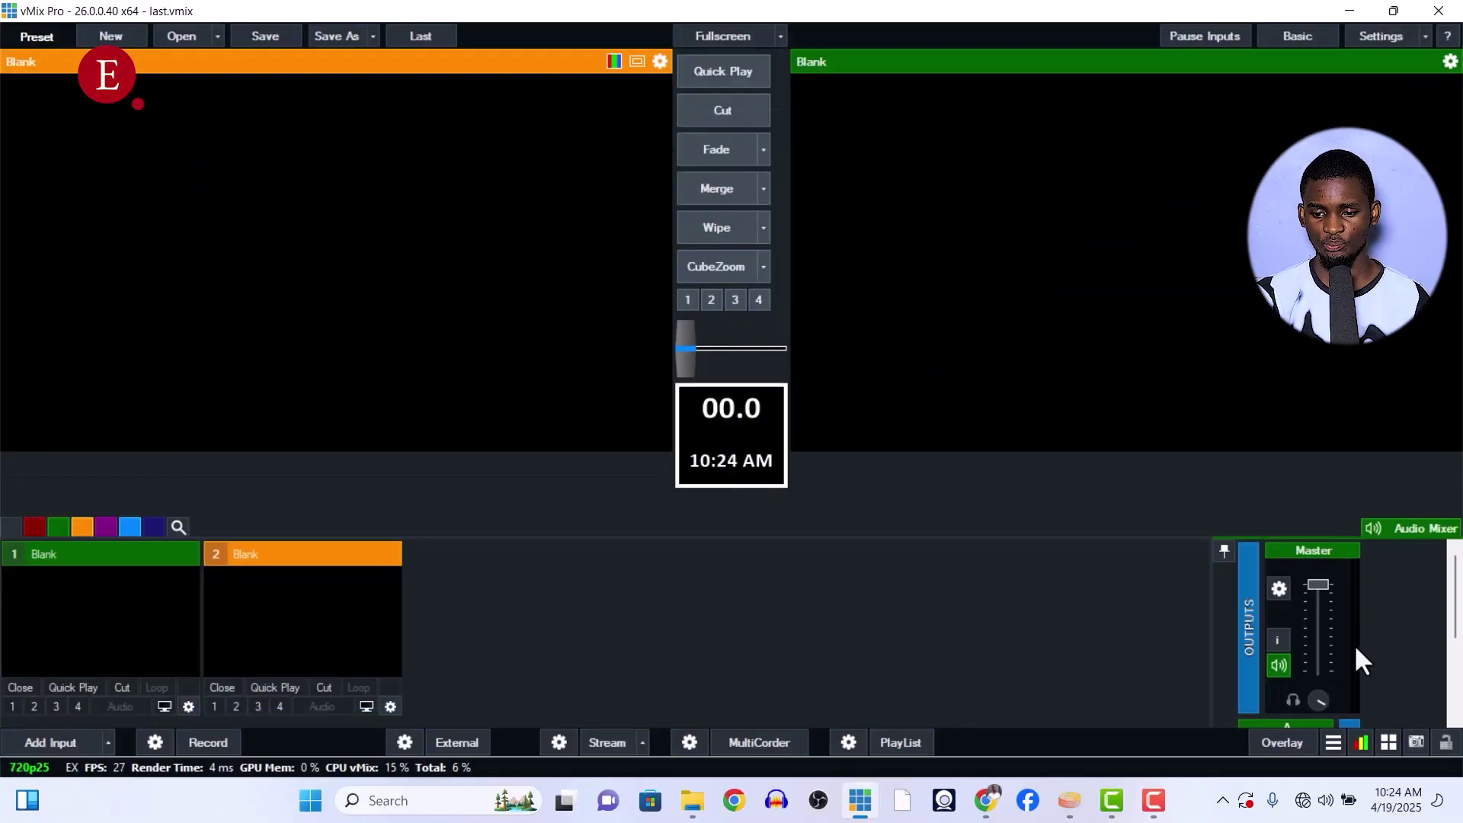
Add an Audio Input to vMix with Jack Mic (Realtek Audio) as its audio device
{"action": "scroll", "coordinate": [1356, 648], "scroll_direction": "down", "scroll_amount": 3}
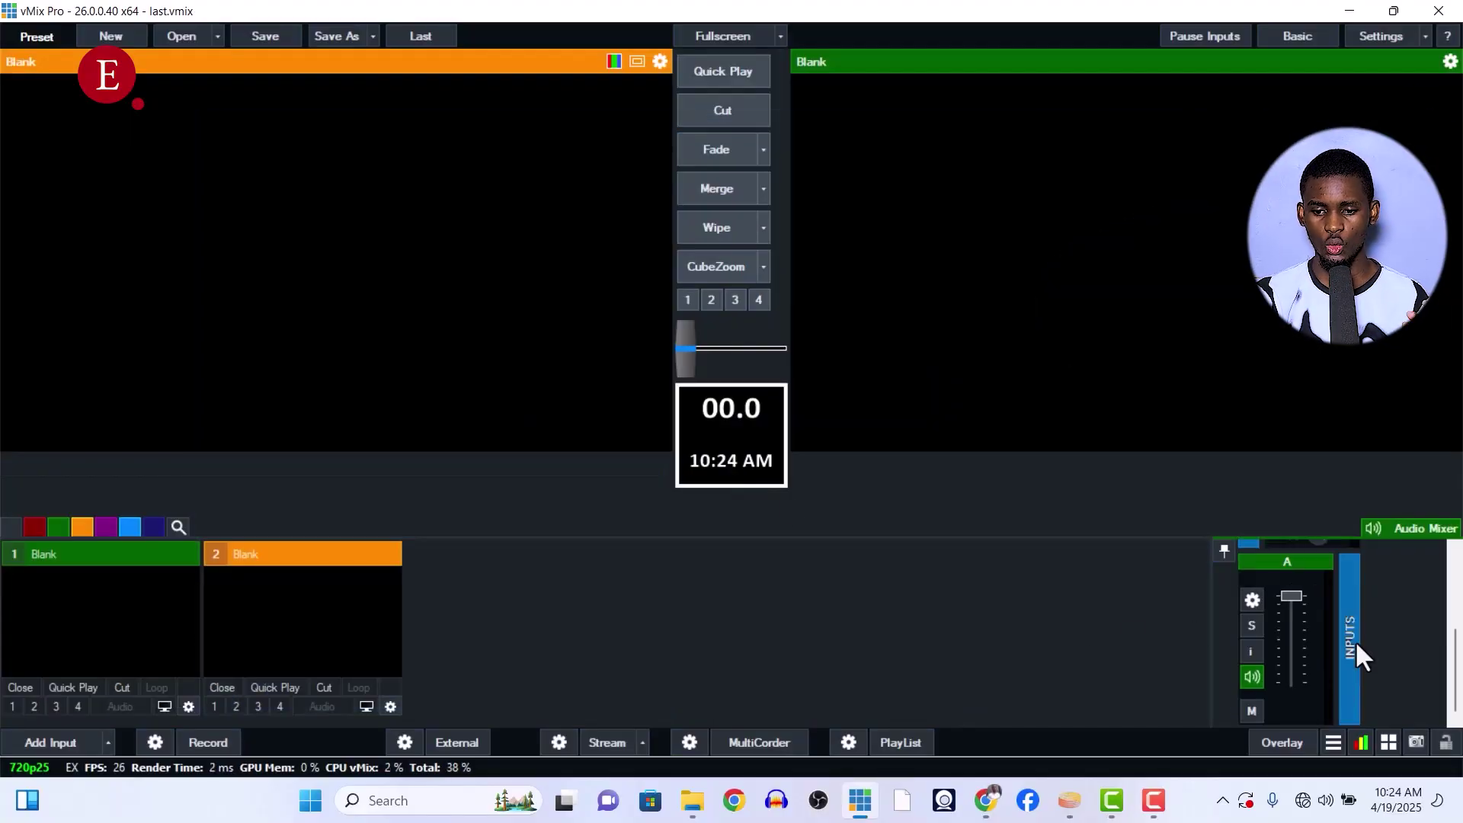
{"action": "left_click", "coordinate": [42, 747]}
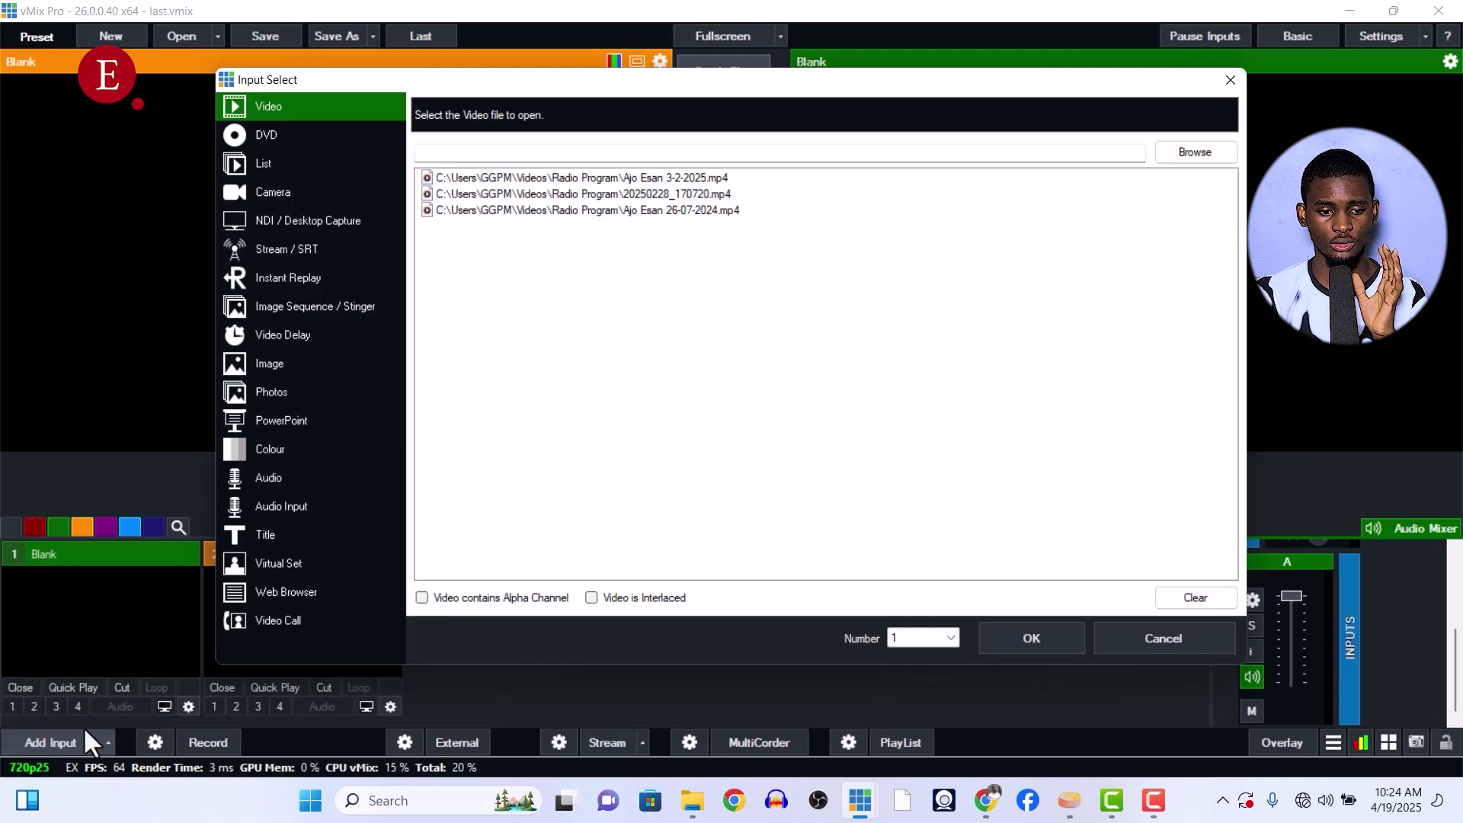
{"action": "left_click", "coordinate": [278, 507]}
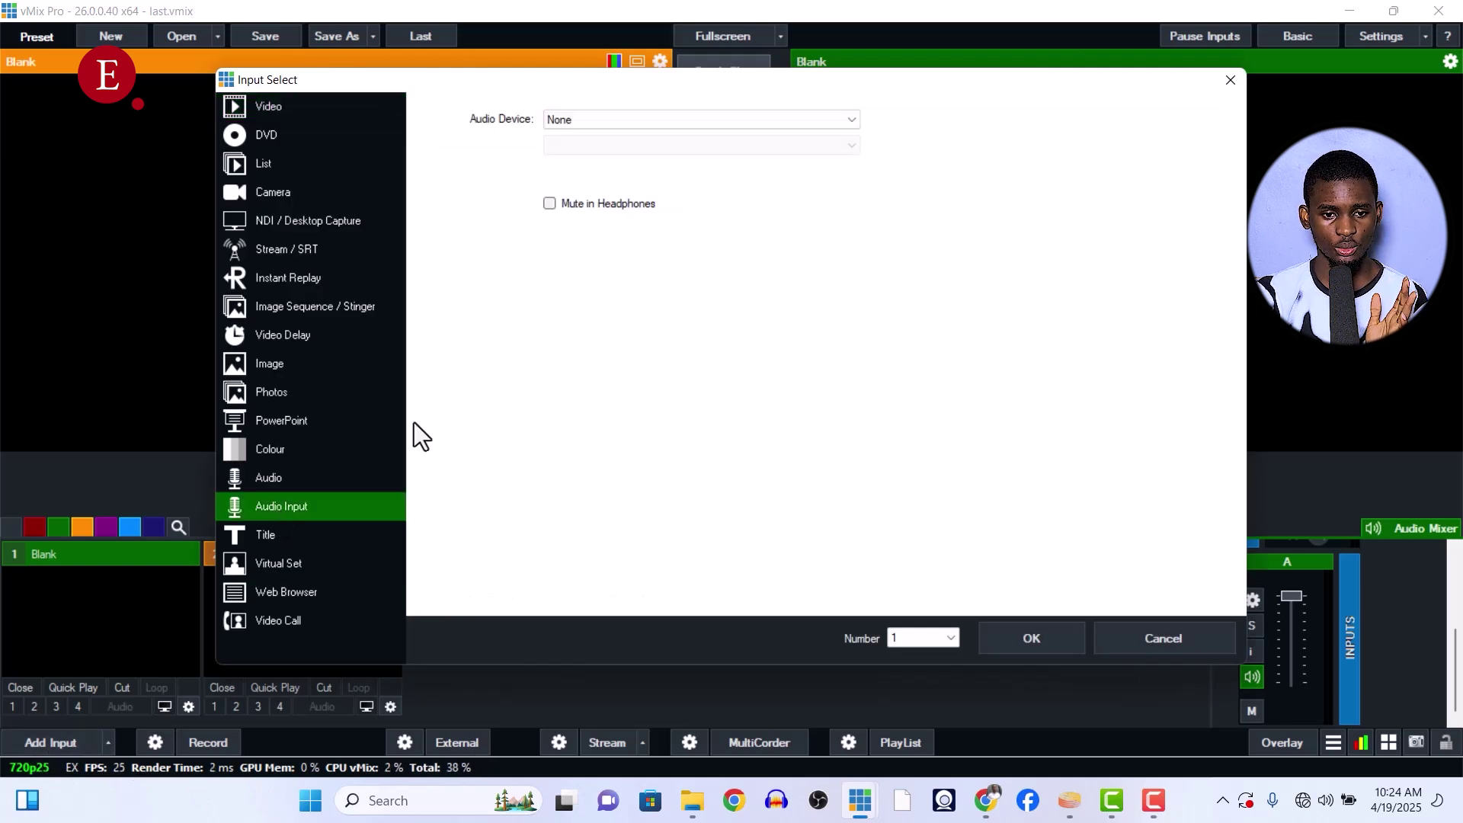
{"action": "left_click", "coordinate": [686, 125]}
{"action": "left_click", "coordinate": [647, 186]}
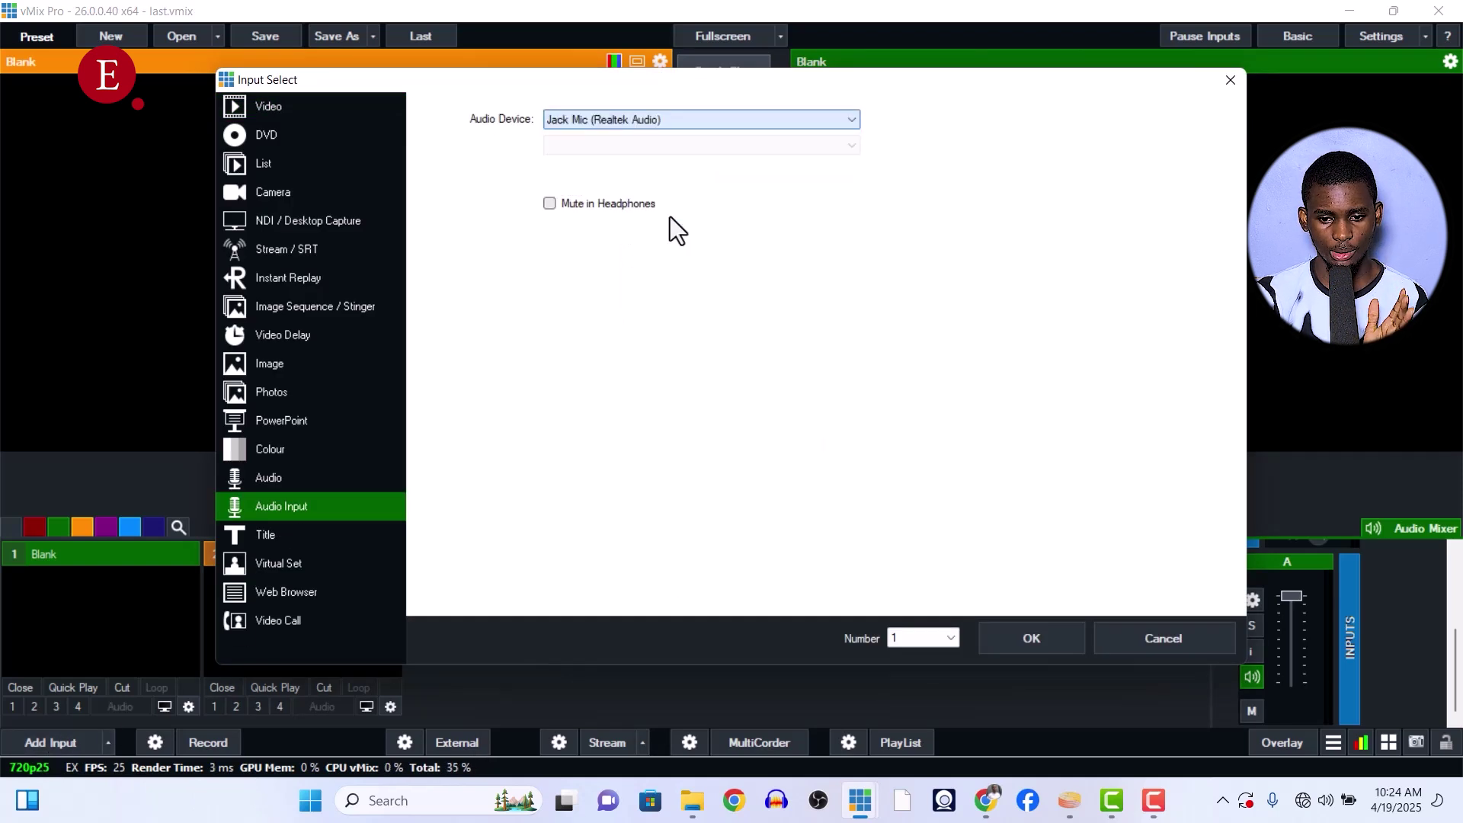
{"action": "left_click", "coordinate": [1031, 638]}
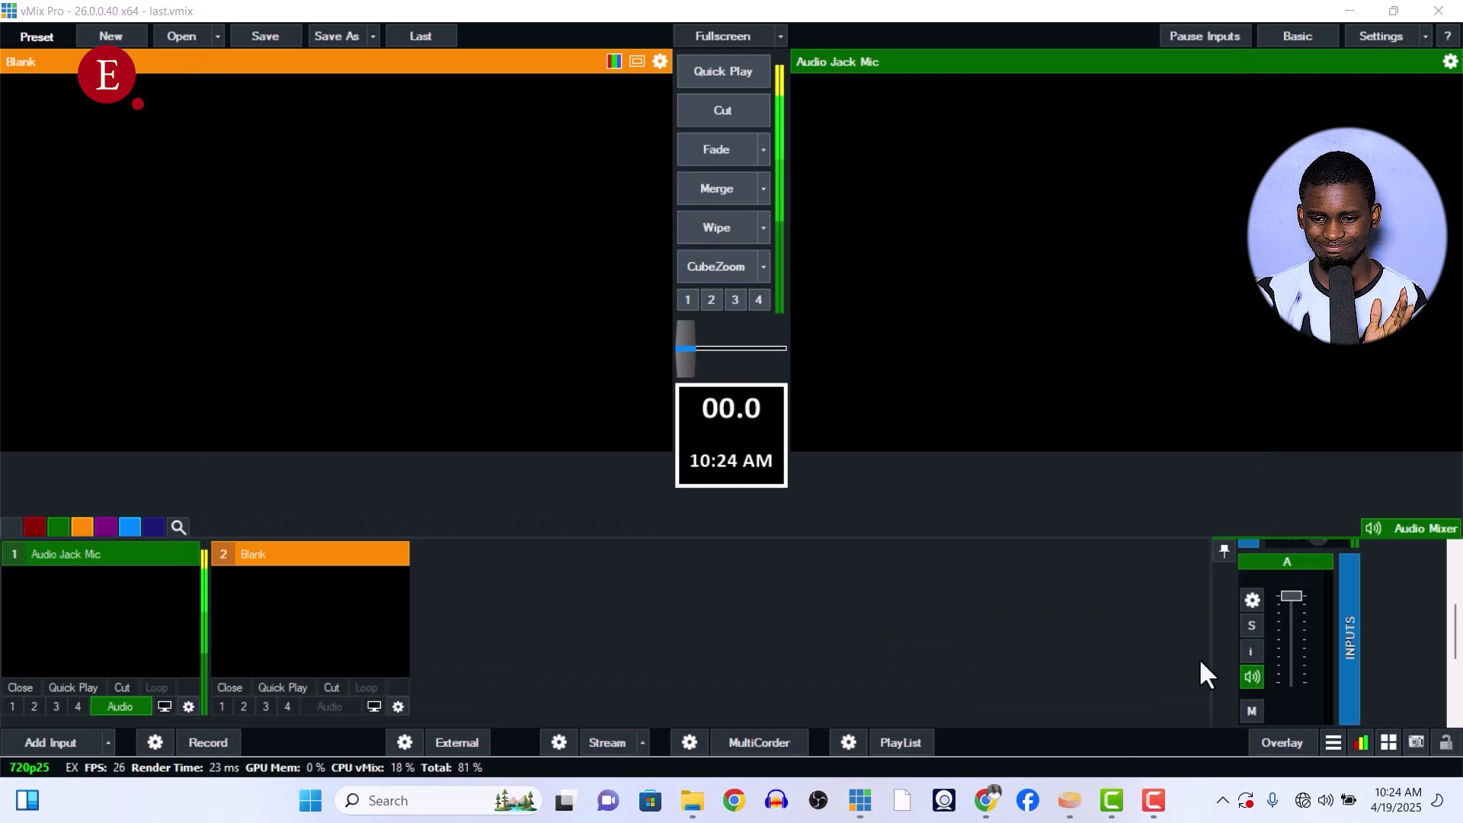
Mute the Windows speaker volume, and route the Audio Jack Mic input's audio to bus A in vMix
{"action": "key", "text": "super+a"}
{"action": "left_click", "coordinate": [880, 641]}
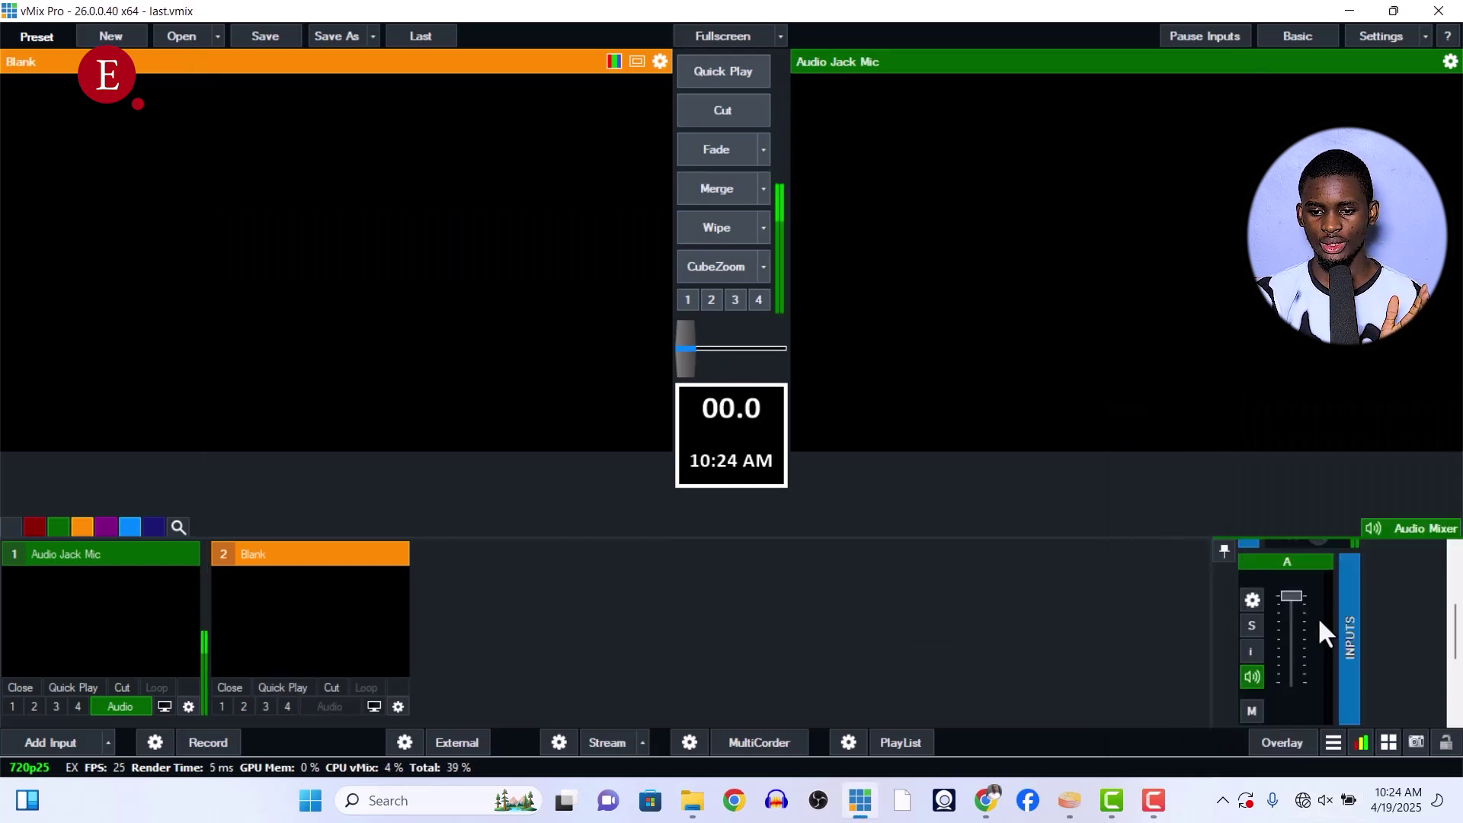
{"action": "scroll", "coordinate": [1318, 618], "scroll_direction": "down", "scroll_amount": 2}
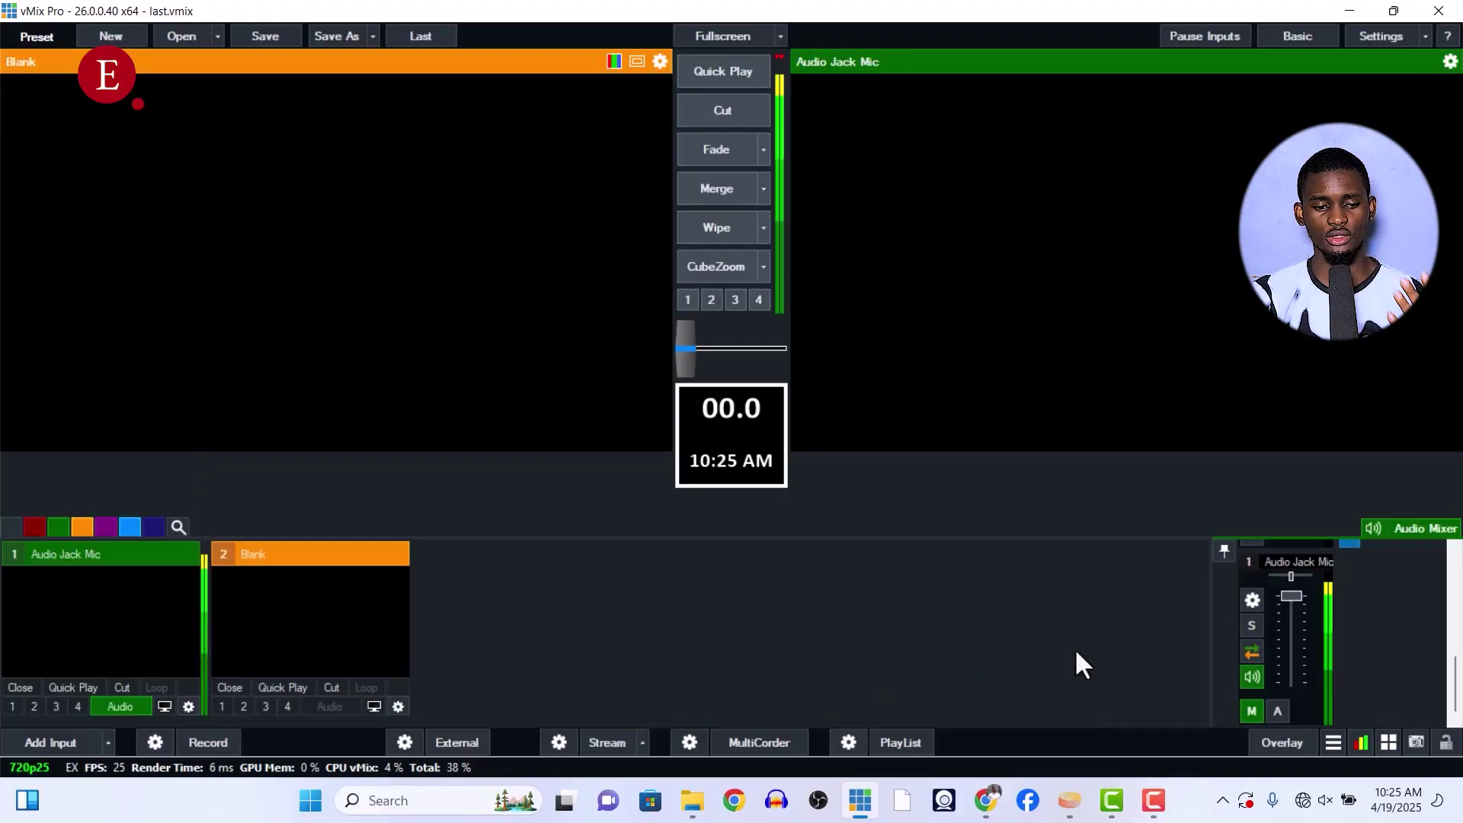
{"action": "left_click", "coordinate": [1278, 709]}
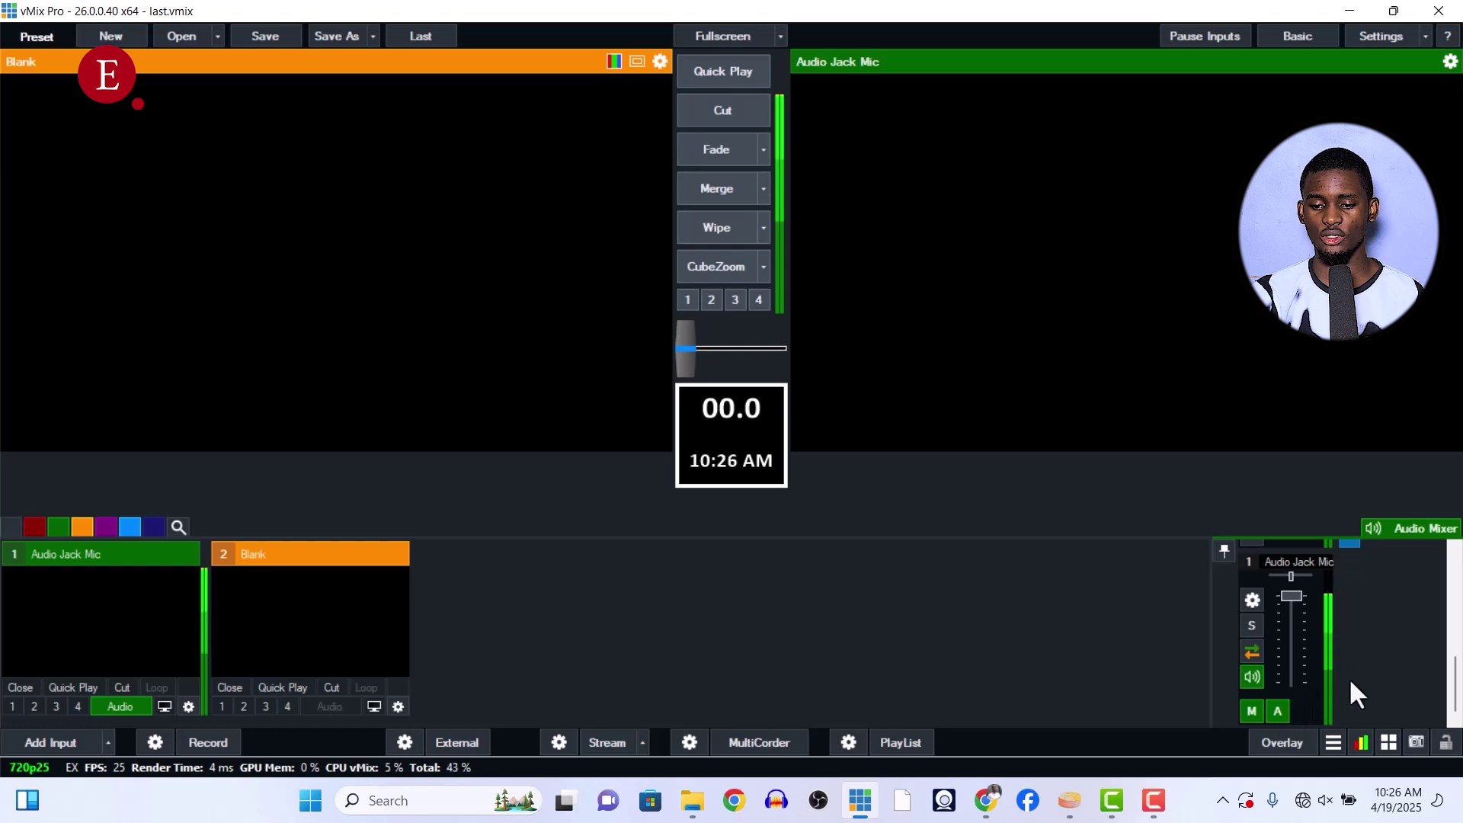
Add the chant instrumentals MP3 from the Music folder as a vMix input, play it and turn on its audio
{"action": "left_click", "coordinate": [692, 800]}
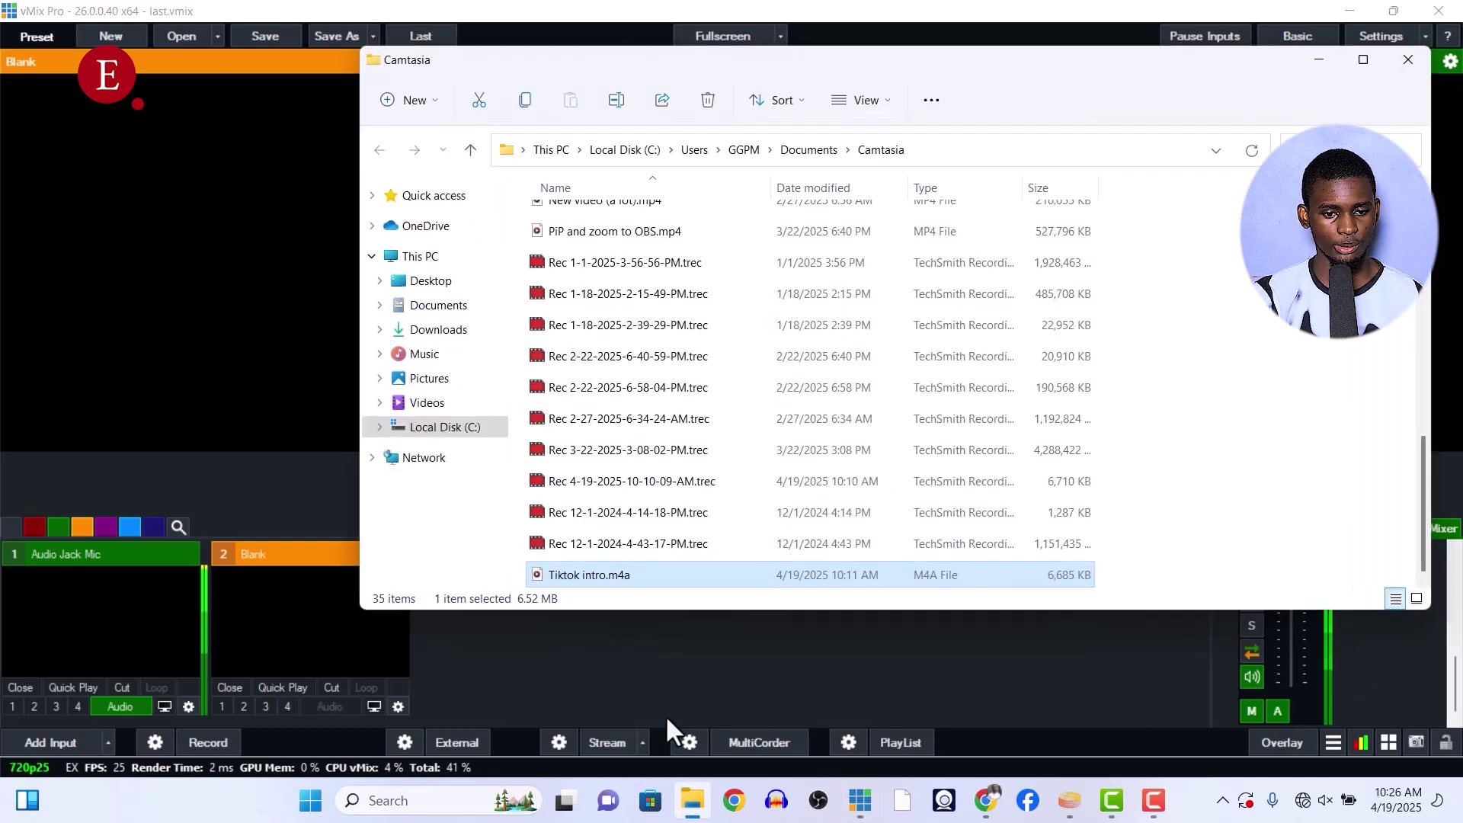
{"action": "left_click", "coordinate": [428, 355]}
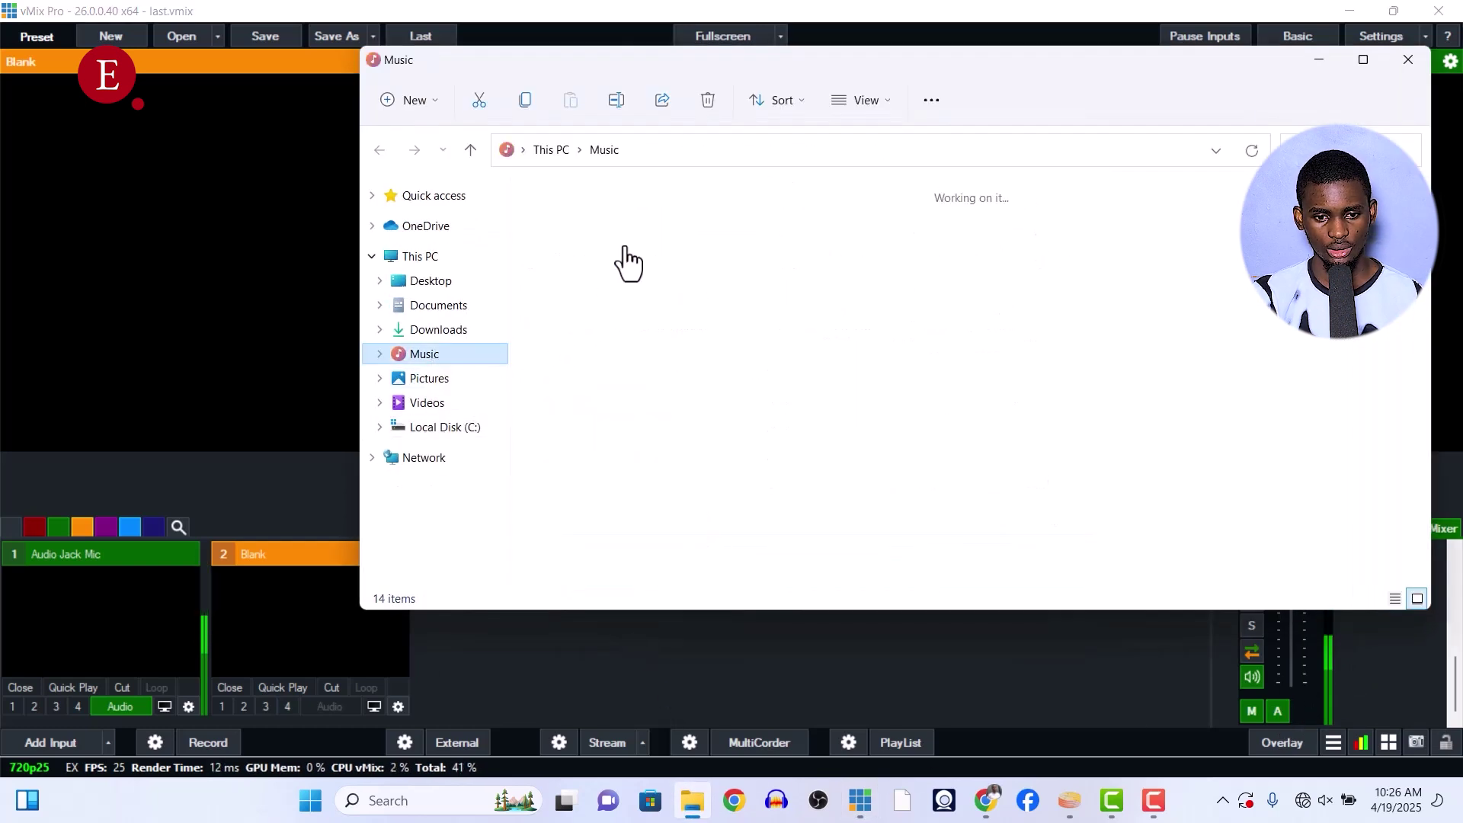
{"action": "left_click_drag", "start_coordinate": [777, 229], "coordinate": [629, 670]}
{"action": "left_click", "coordinate": [327, 621]}
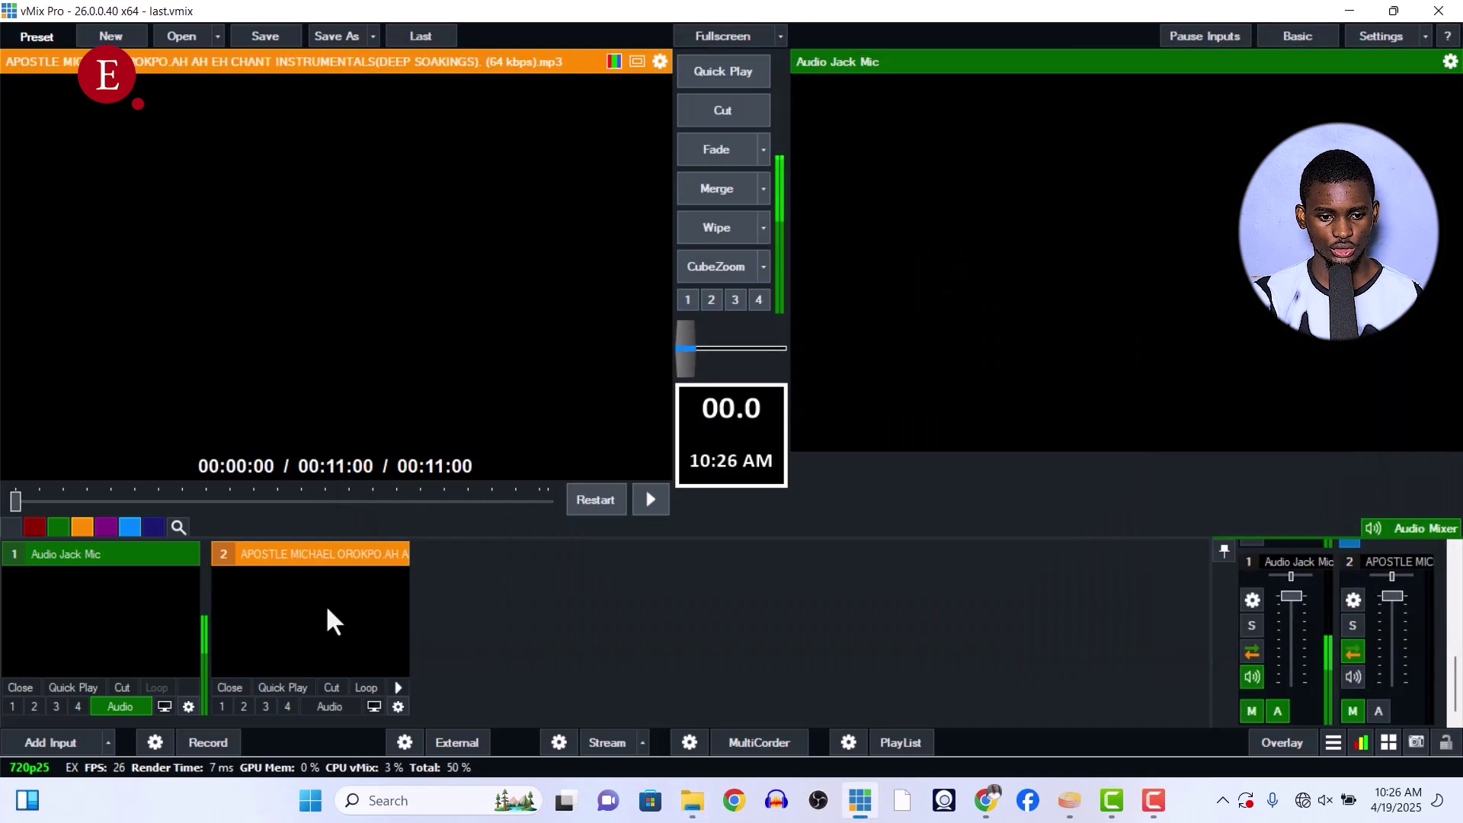
{"action": "left_click", "coordinate": [398, 688]}
{"action": "left_click", "coordinate": [340, 704]}
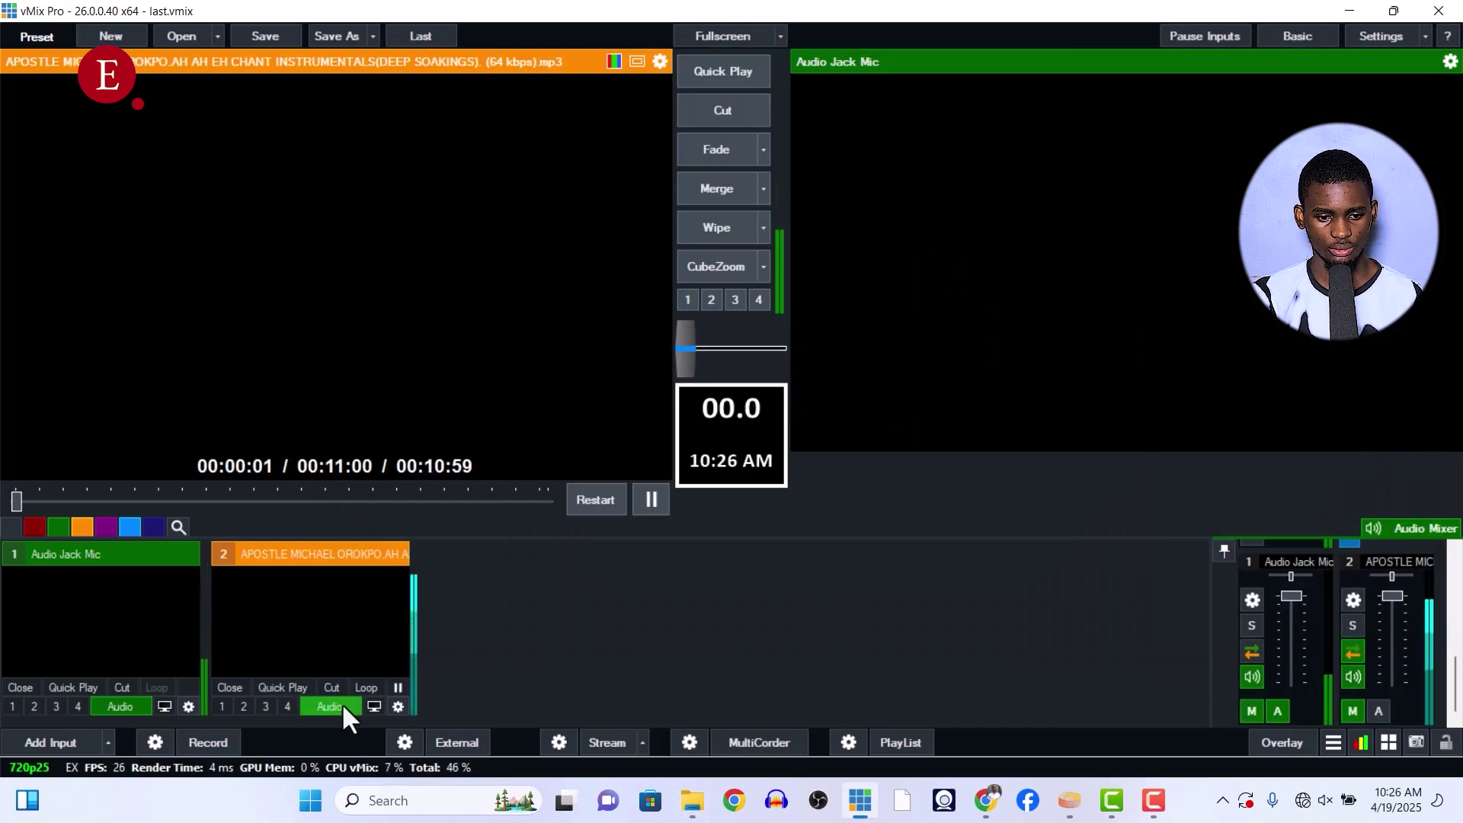
Mute the Audio Jack Mic input, briefly unmute the Windows speakers to hear the music, and switch the microphone's audio back on
{"action": "left_click", "coordinate": [116, 709]}
{"action": "left_click", "coordinate": [1326, 800]}
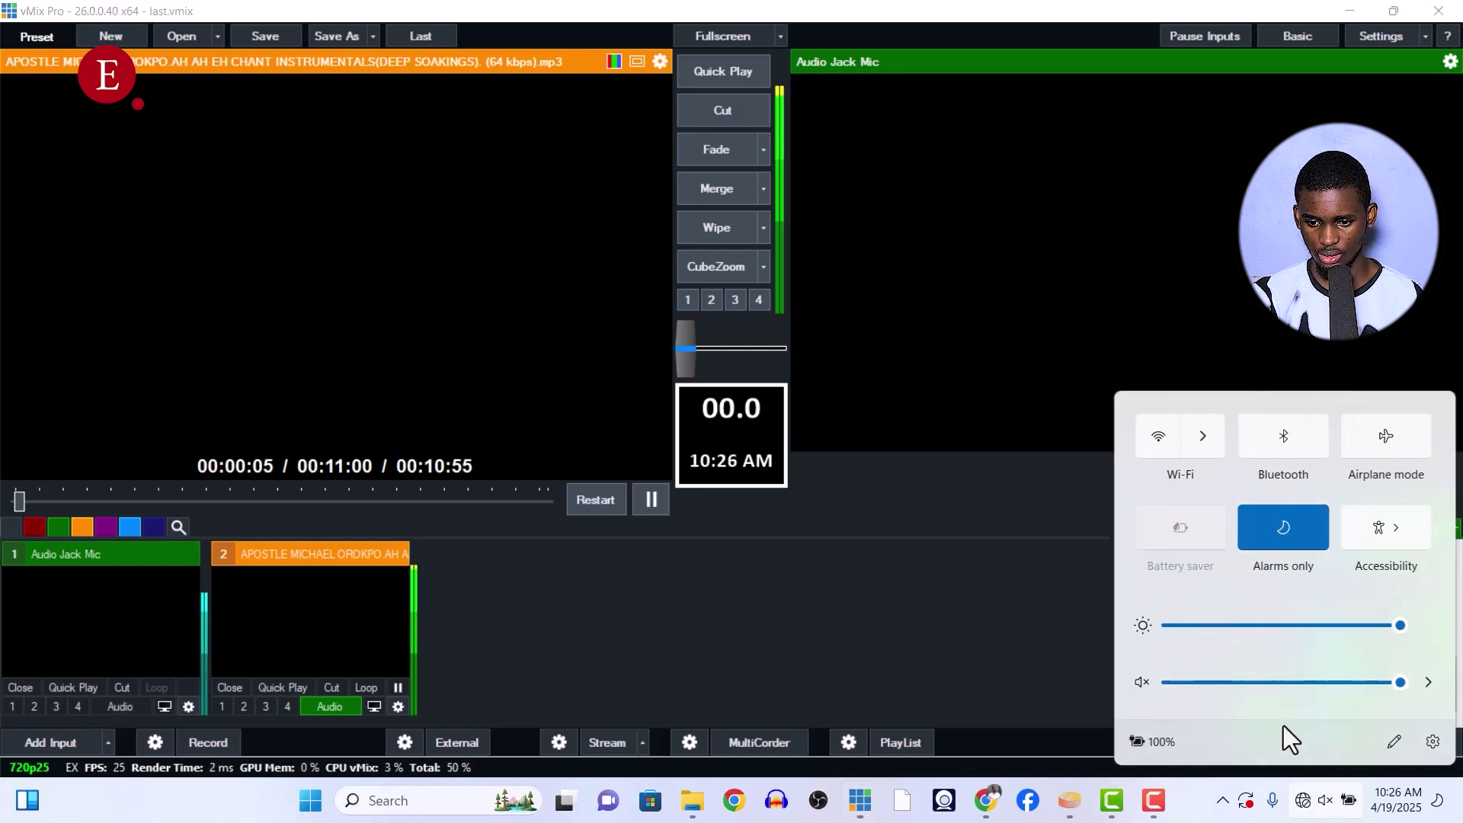
{"action": "left_click", "coordinate": [1136, 693]}
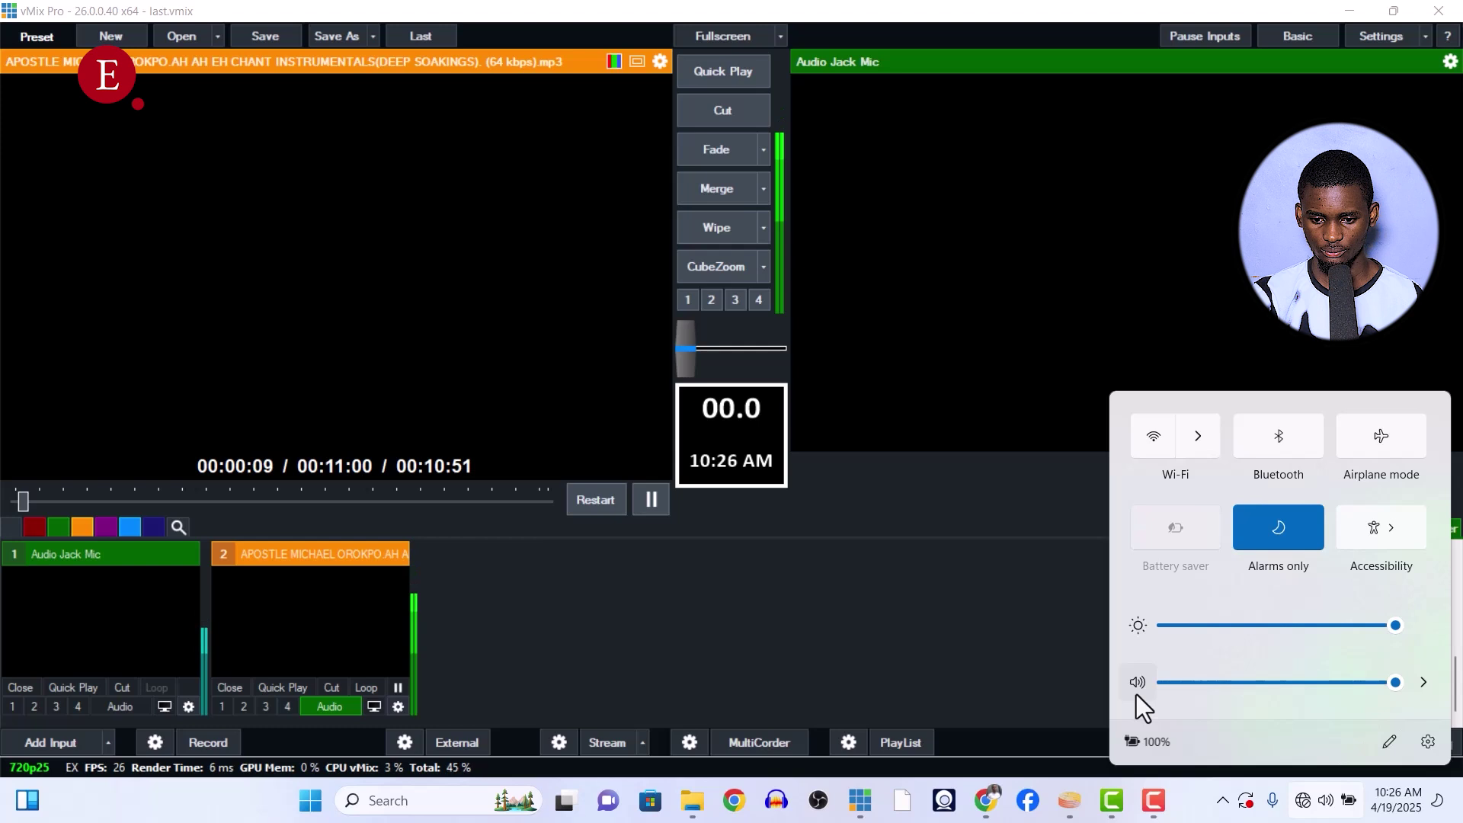
{"action": "left_click", "coordinate": [1136, 694]}
{"action": "left_click", "coordinate": [1058, 681]}
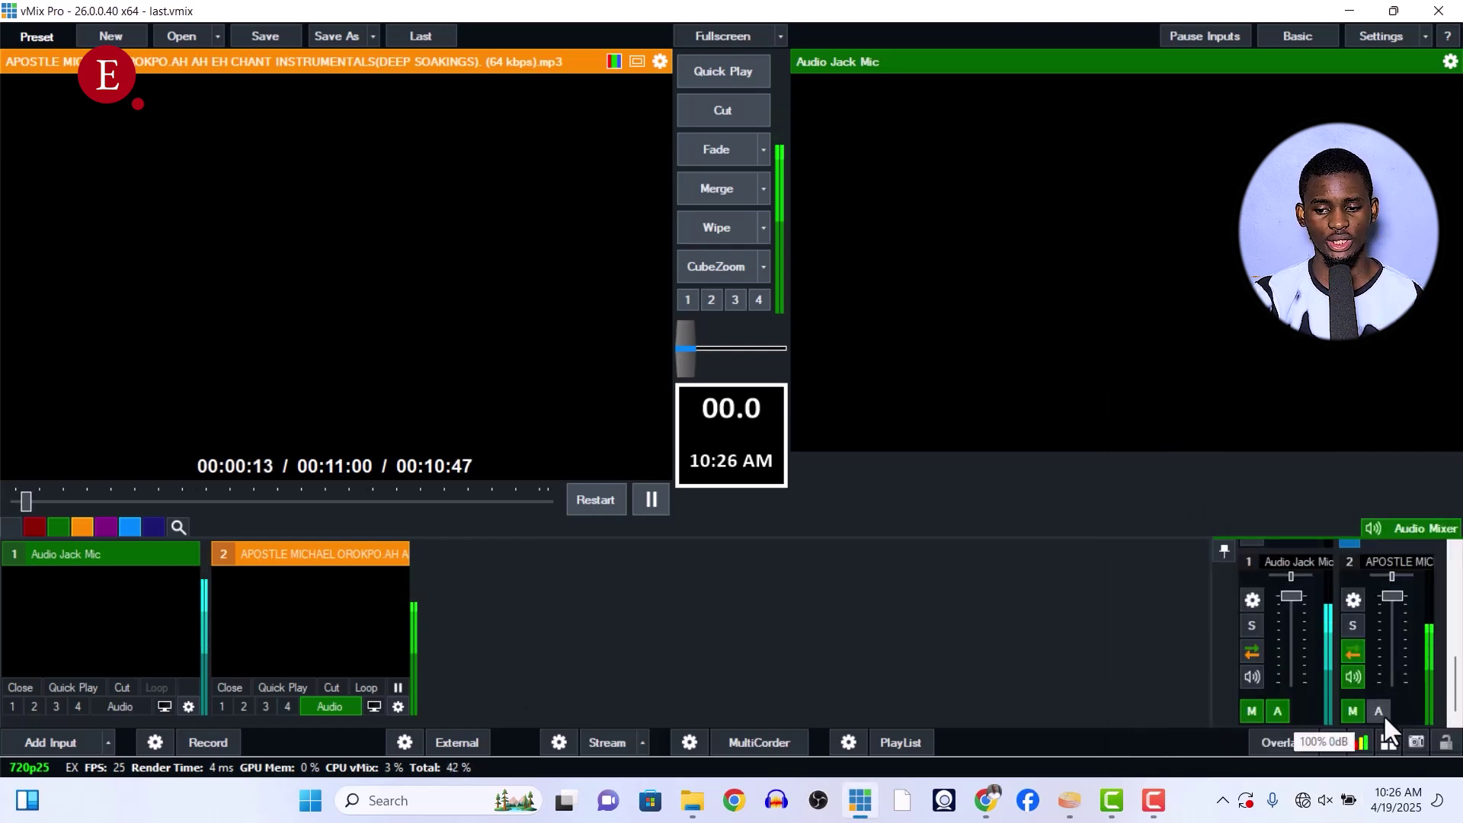
{"action": "left_click", "coordinate": [1250, 682]}
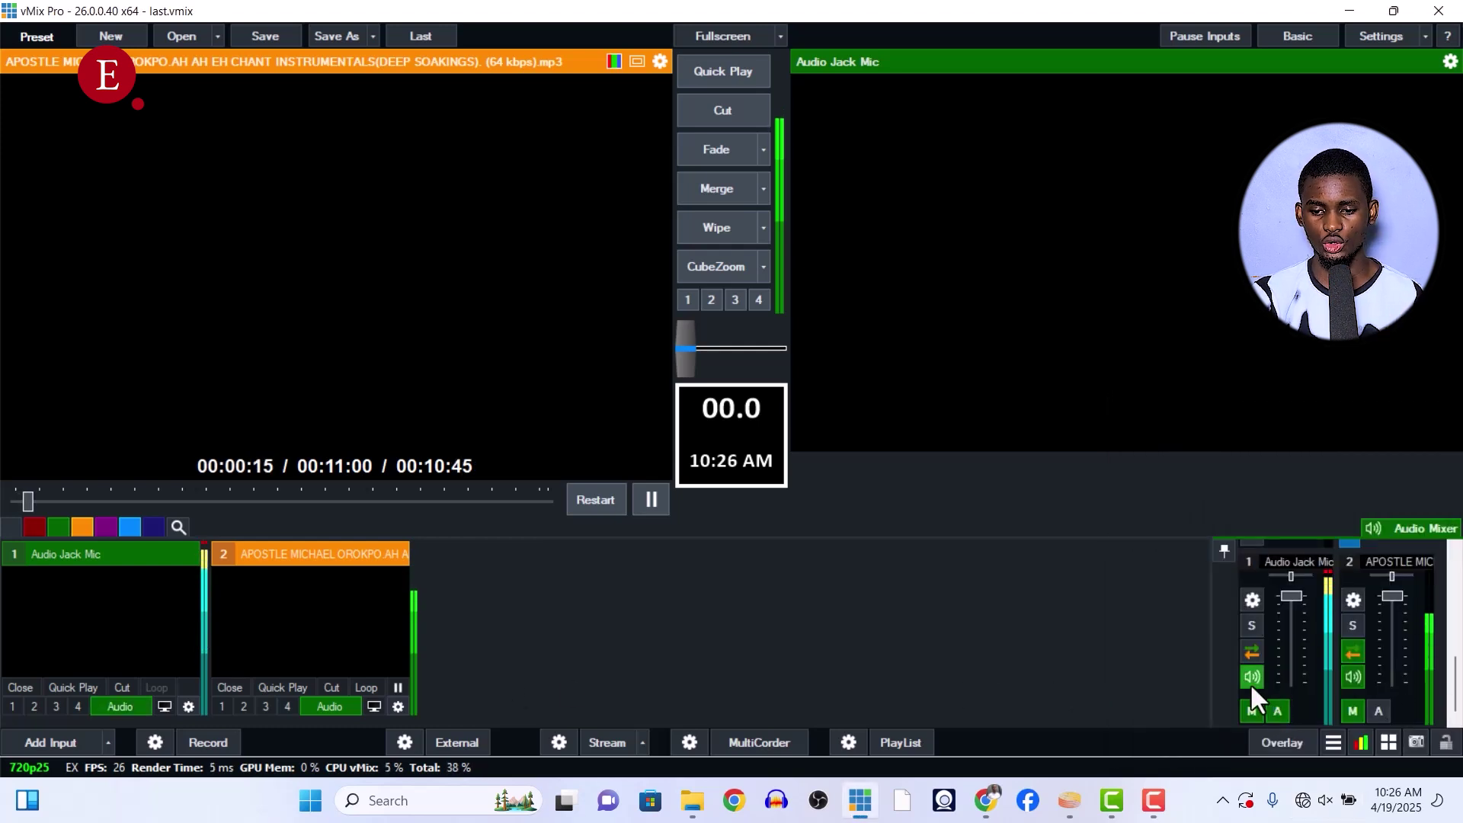
{"action": "left_click", "coordinate": [1274, 713]}
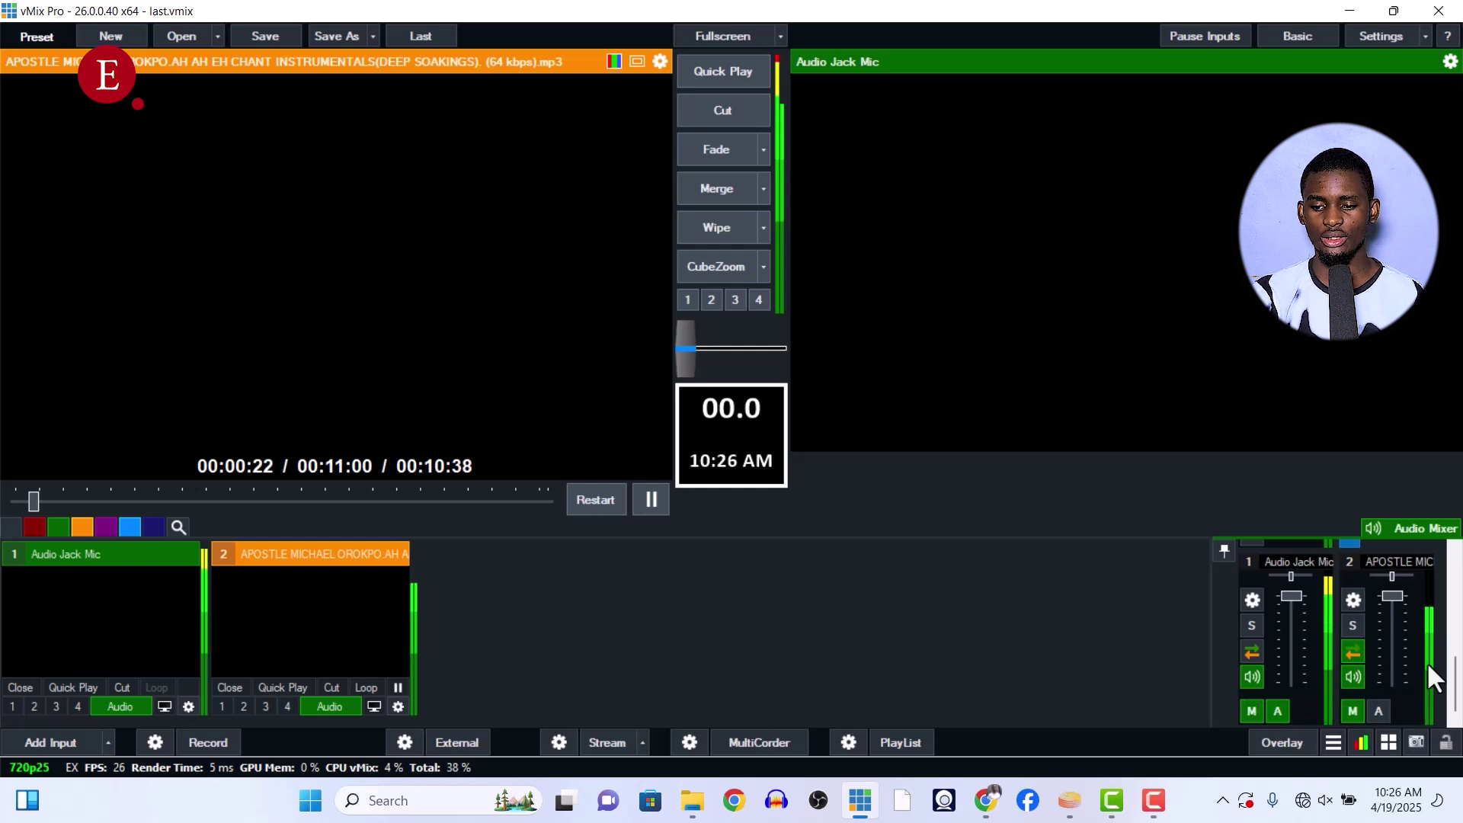
Examine the destinations set for streams 1, 2 and 3 in the vMix streaming settings, and close them
{"action": "left_click", "coordinate": [602, 744]}
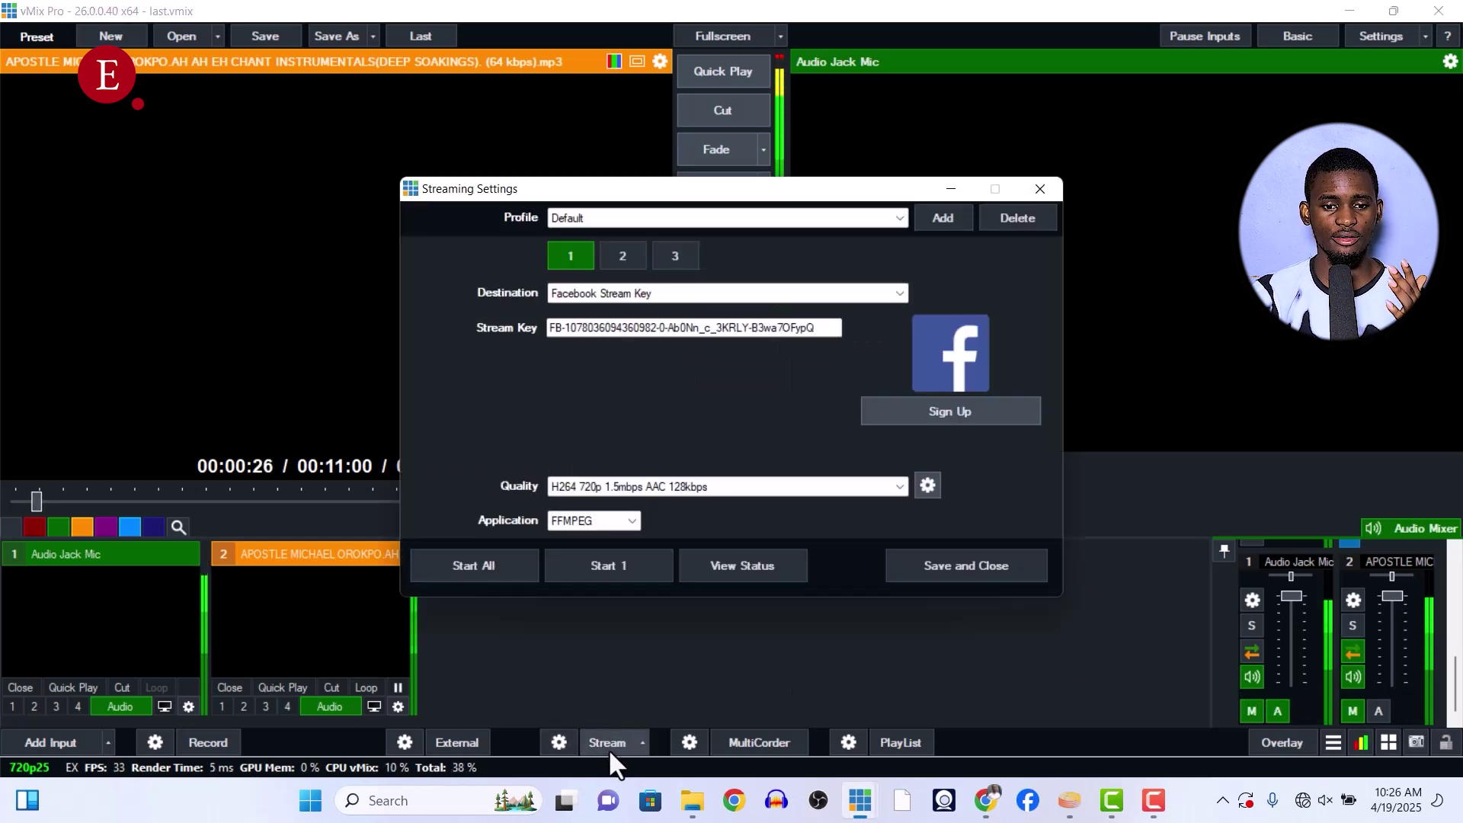
{"action": "left_click", "coordinate": [614, 264]}
{"action": "left_click", "coordinate": [670, 266]}
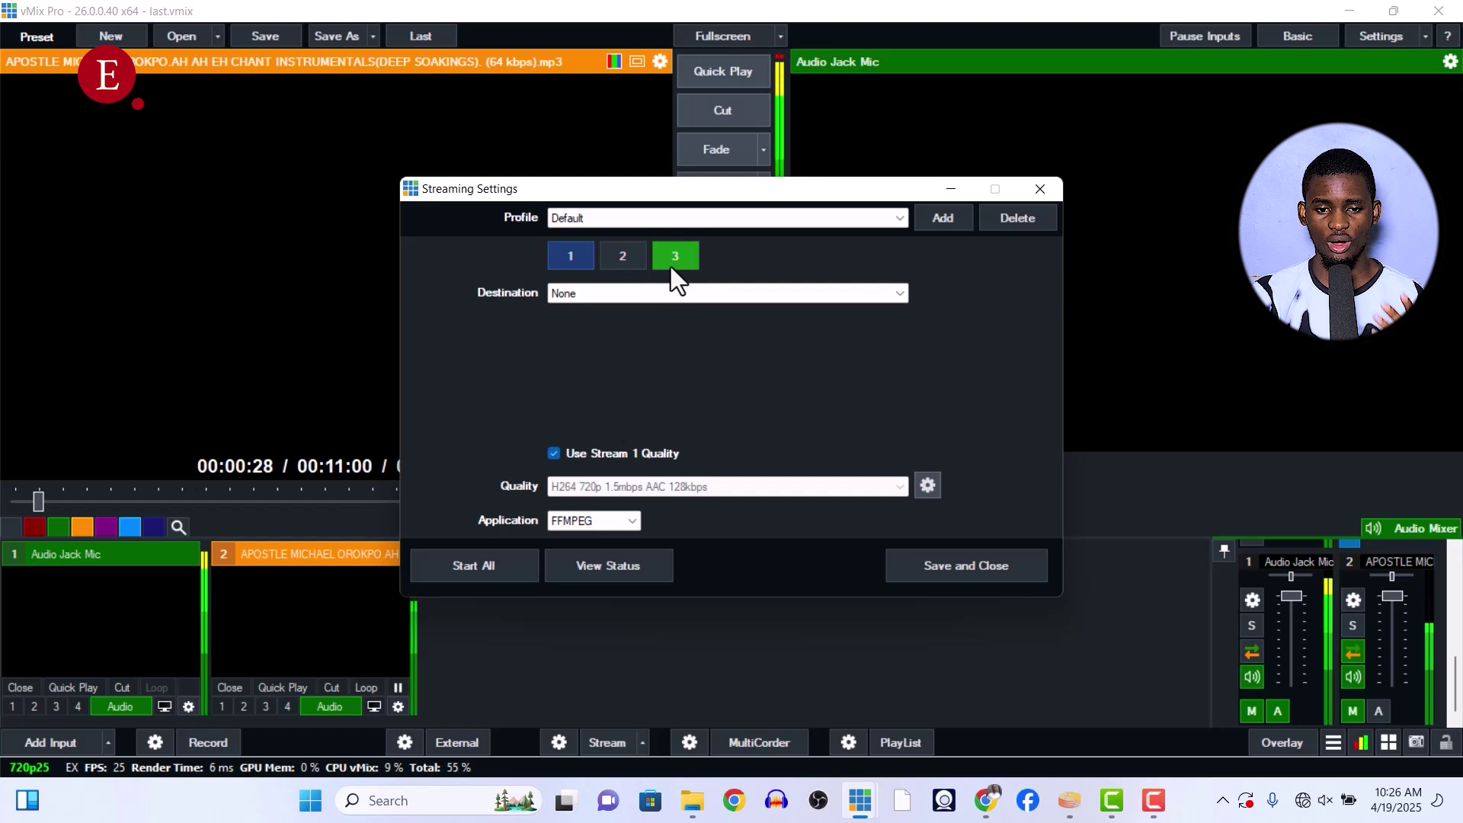
{"action": "left_click", "coordinate": [1041, 190]}
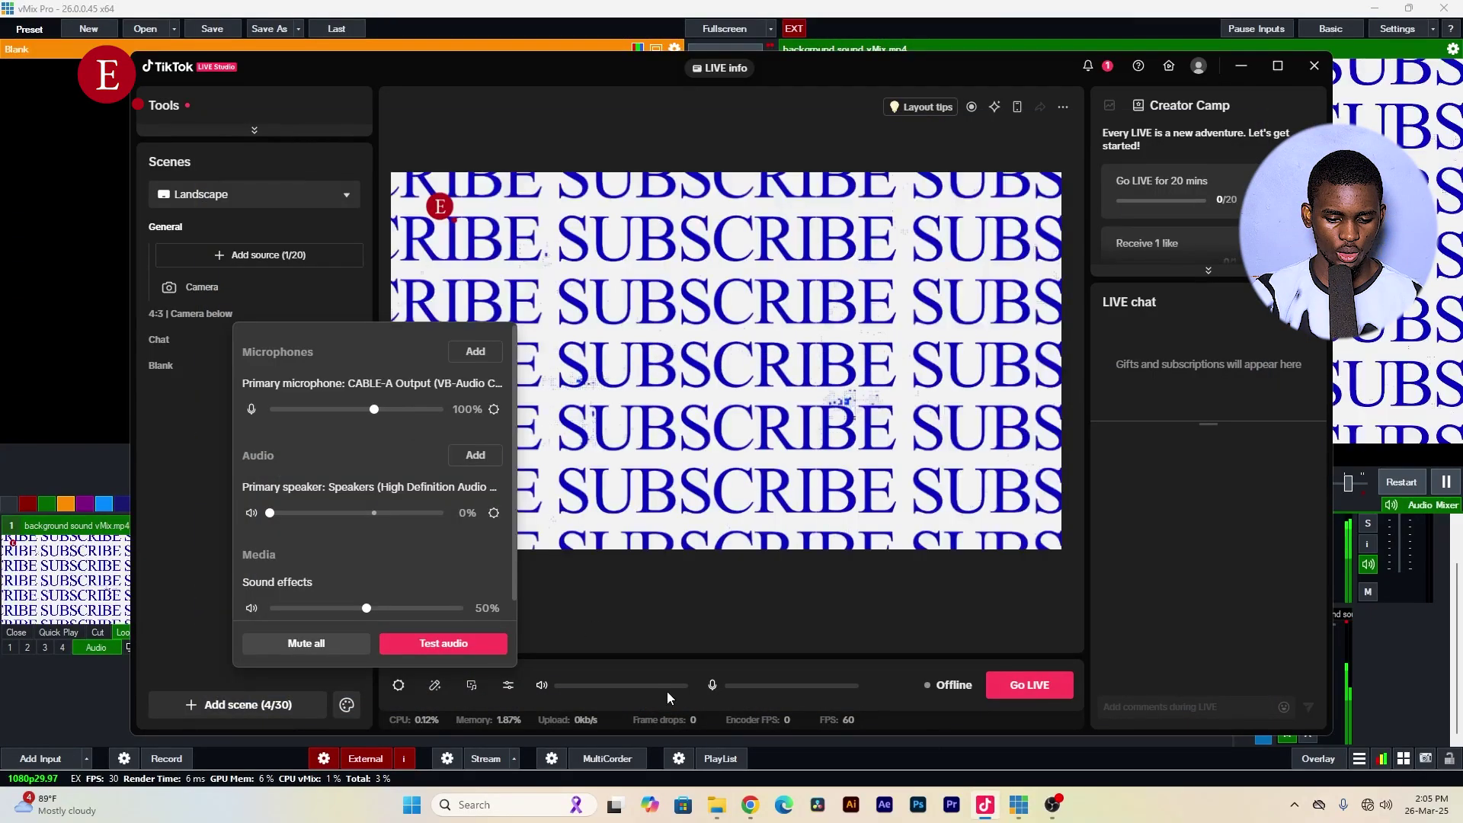
Check the background sound vMix.mp4 input in the vMix audio mixer, and switch back to TikTok LIVE Studio
{"action": "left_click", "coordinate": [36, 673]}
{"action": "left_click", "coordinate": [1309, 734]}
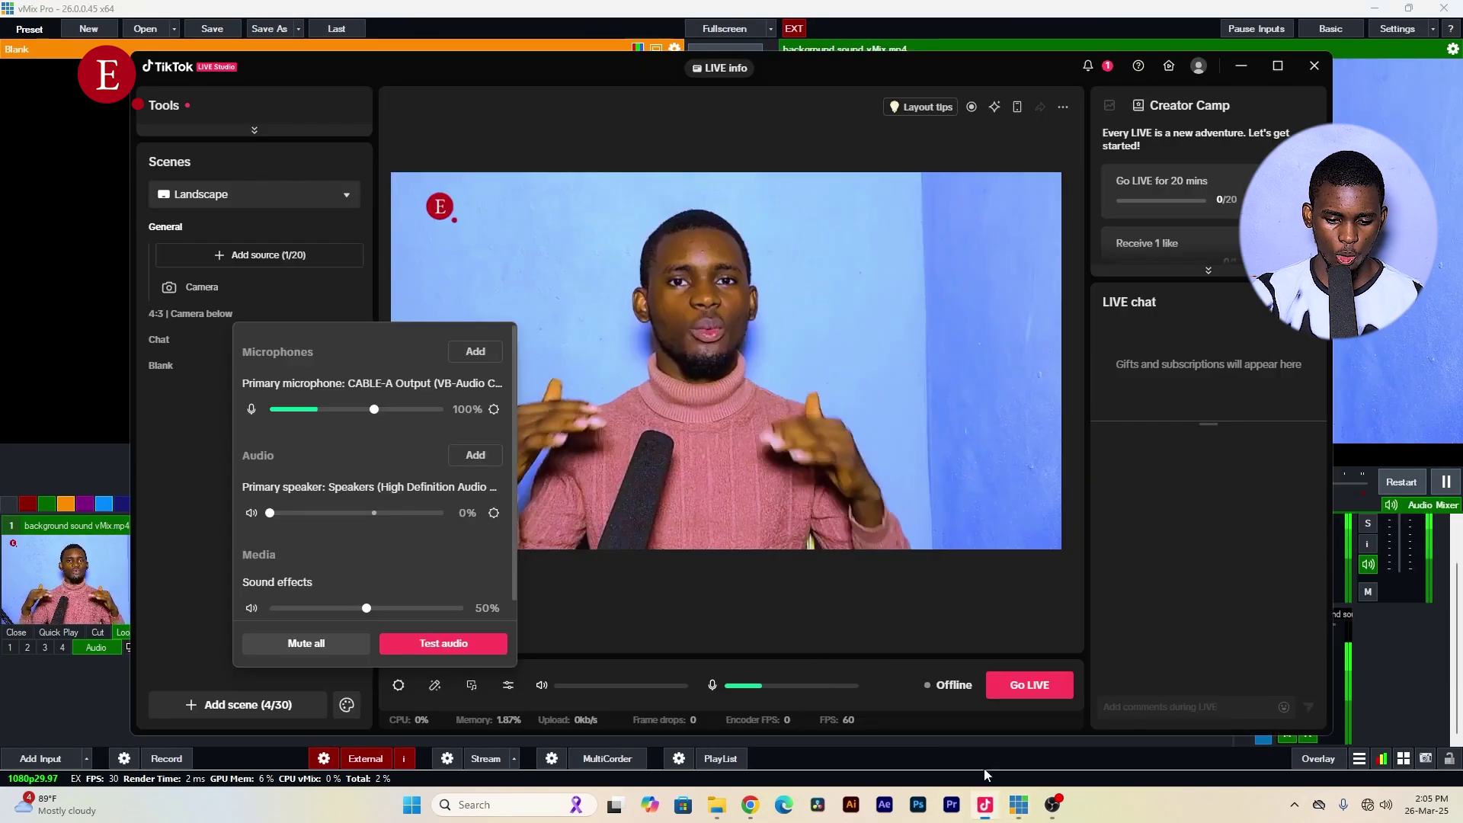
{"action": "left_click", "coordinate": [985, 805]}
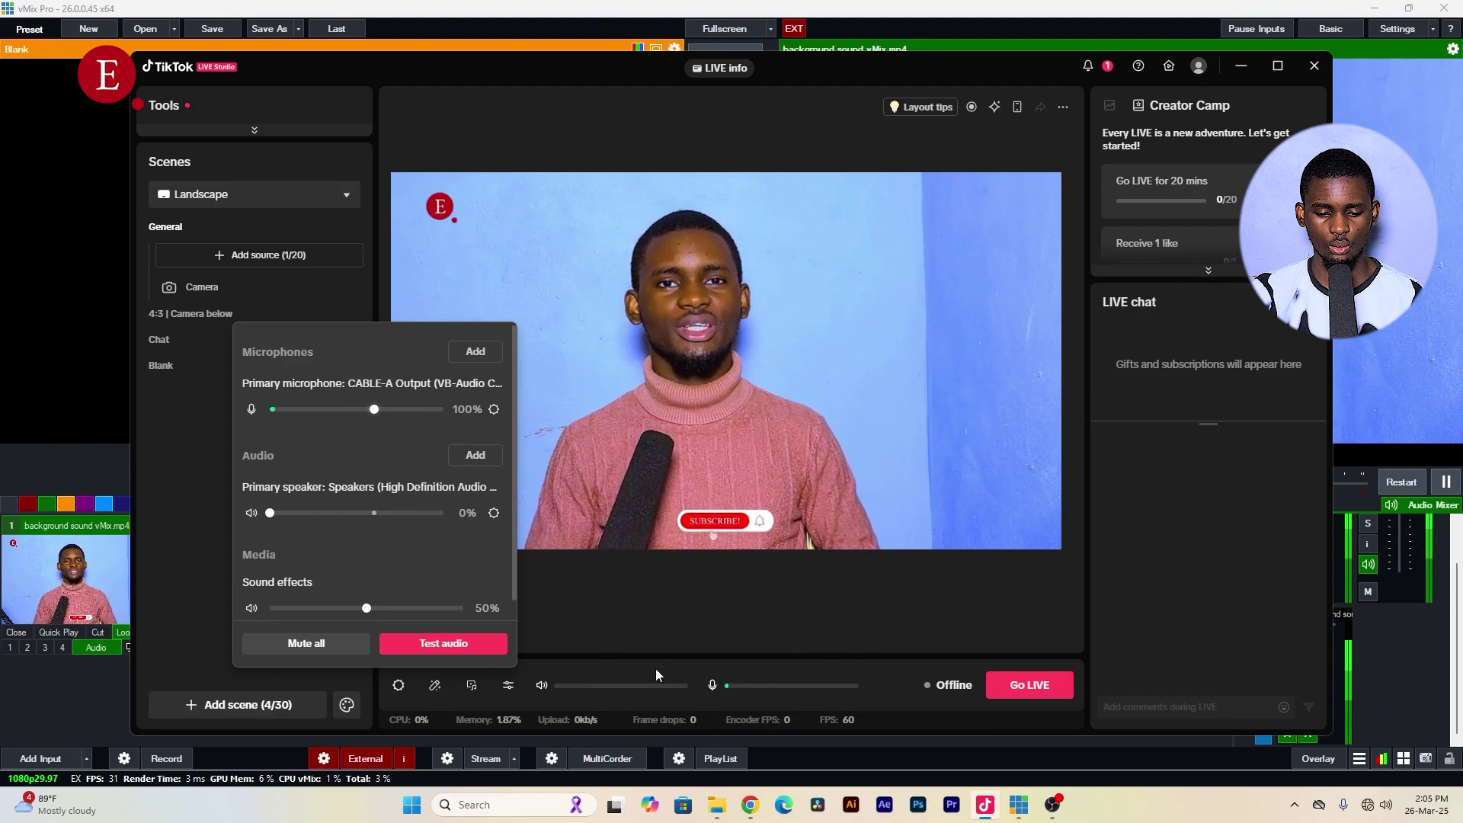
Open the go-live settings in TikTok LIVE Studio and set the LIVE title to "testing.."
{"action": "left_click", "coordinate": [1033, 684]}
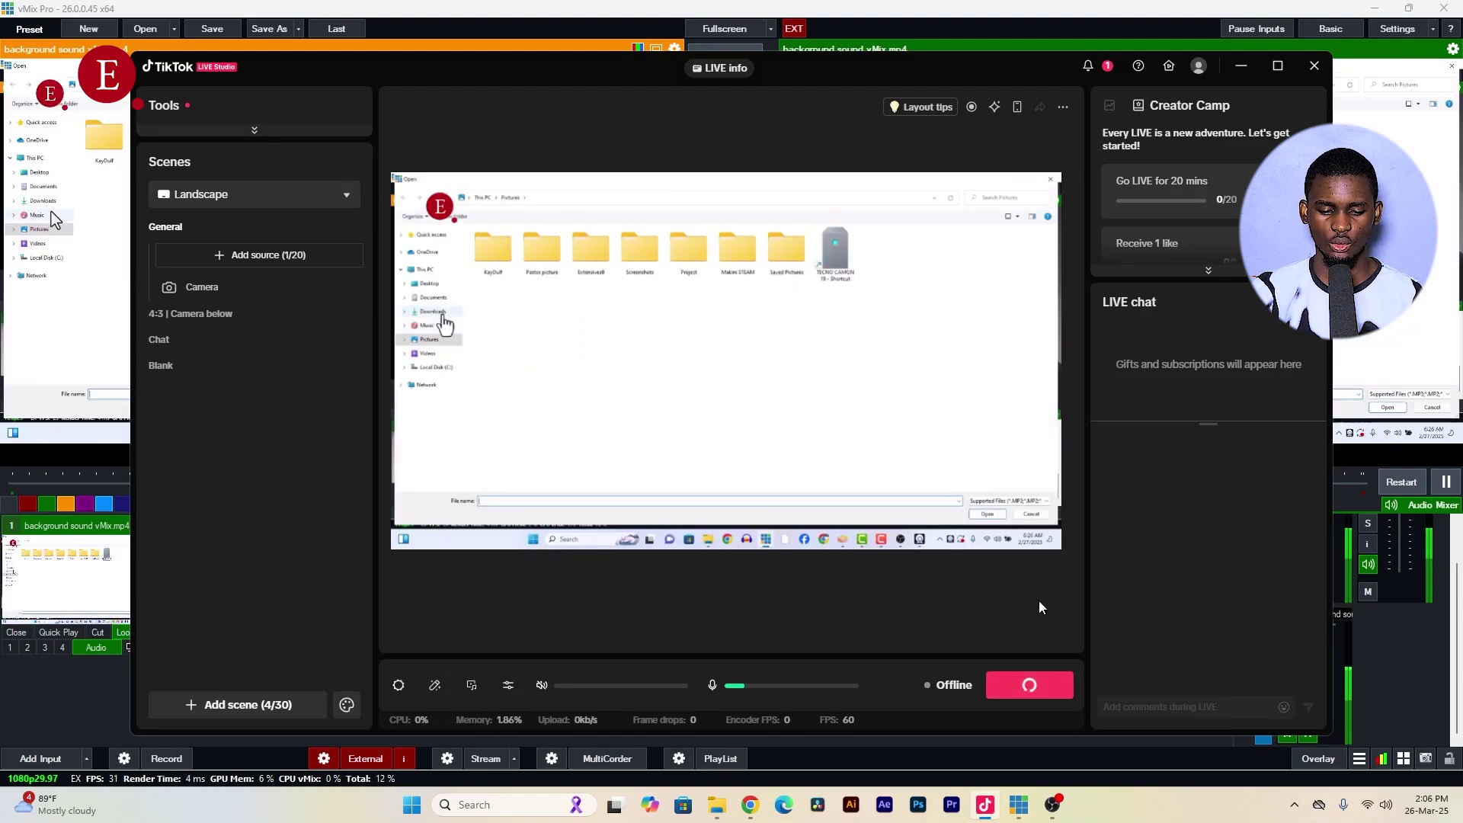
{"action": "left_click", "coordinate": [934, 467]}
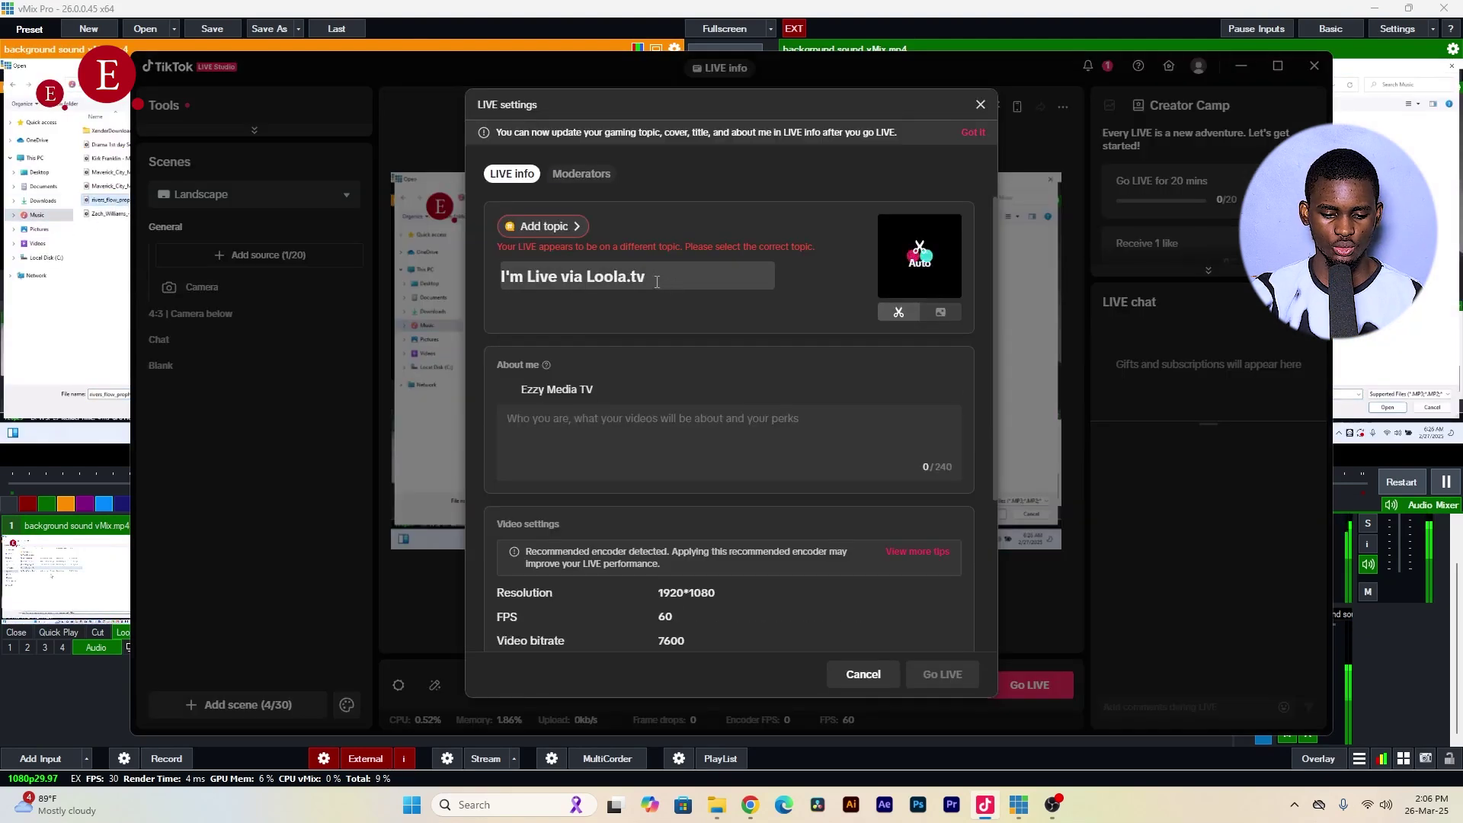
{"action": "key", "text": "ctrl+a"}
{"action": "key", "text": "BackSpace"}
{"action": "left_click", "coordinate": [603, 428]}
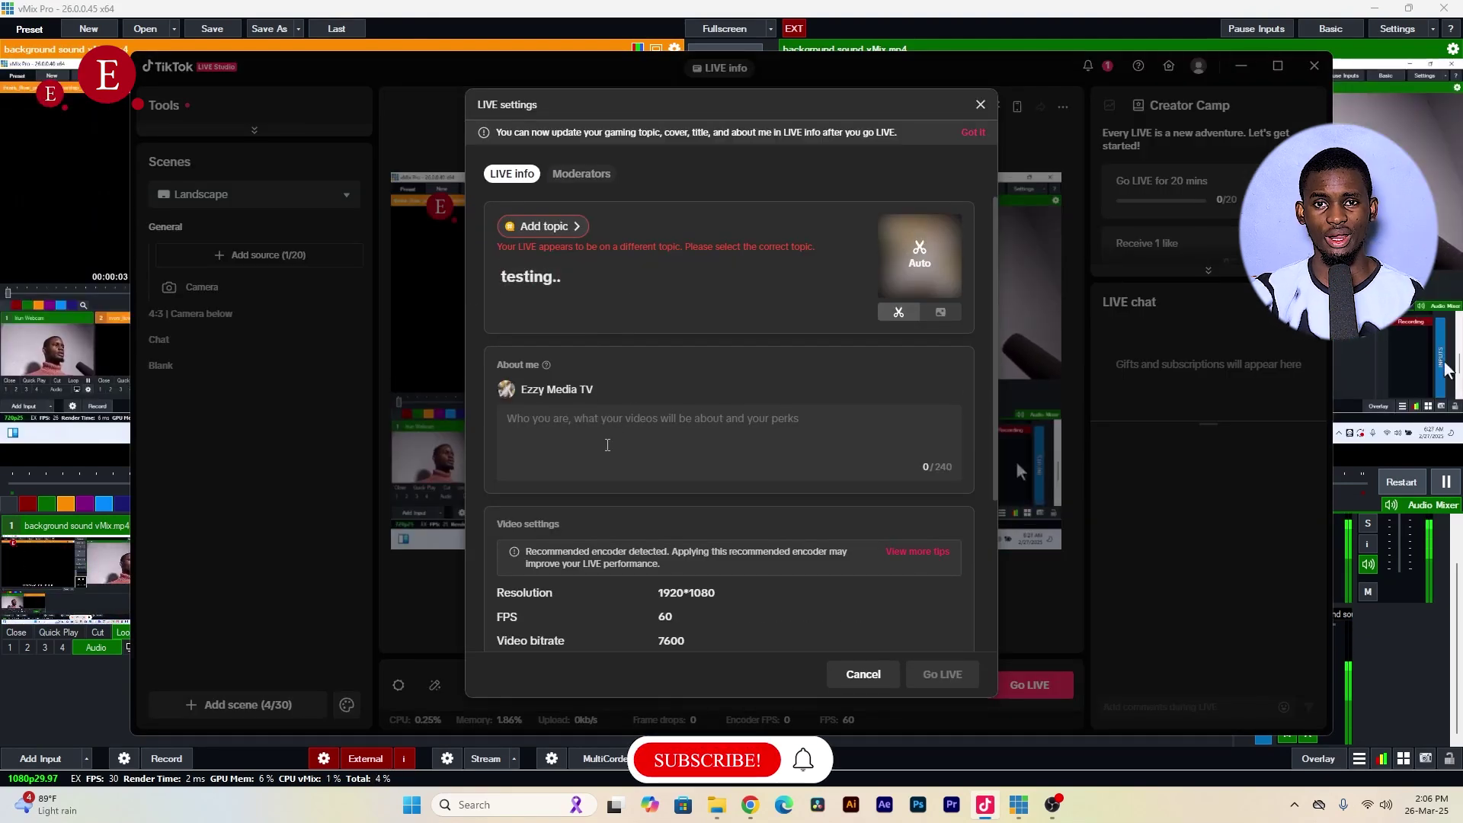
Choose Chat & Interview as the LIVE topic, and open the account search for adding moderators
{"action": "left_click", "coordinate": [543, 226]}
{"action": "scroll", "coordinate": [725, 463], "scroll_direction": "down", "scroll_amount": 3}
{"action": "scroll", "coordinate": [791, 365], "scroll_direction": "up", "scroll_amount": 3}
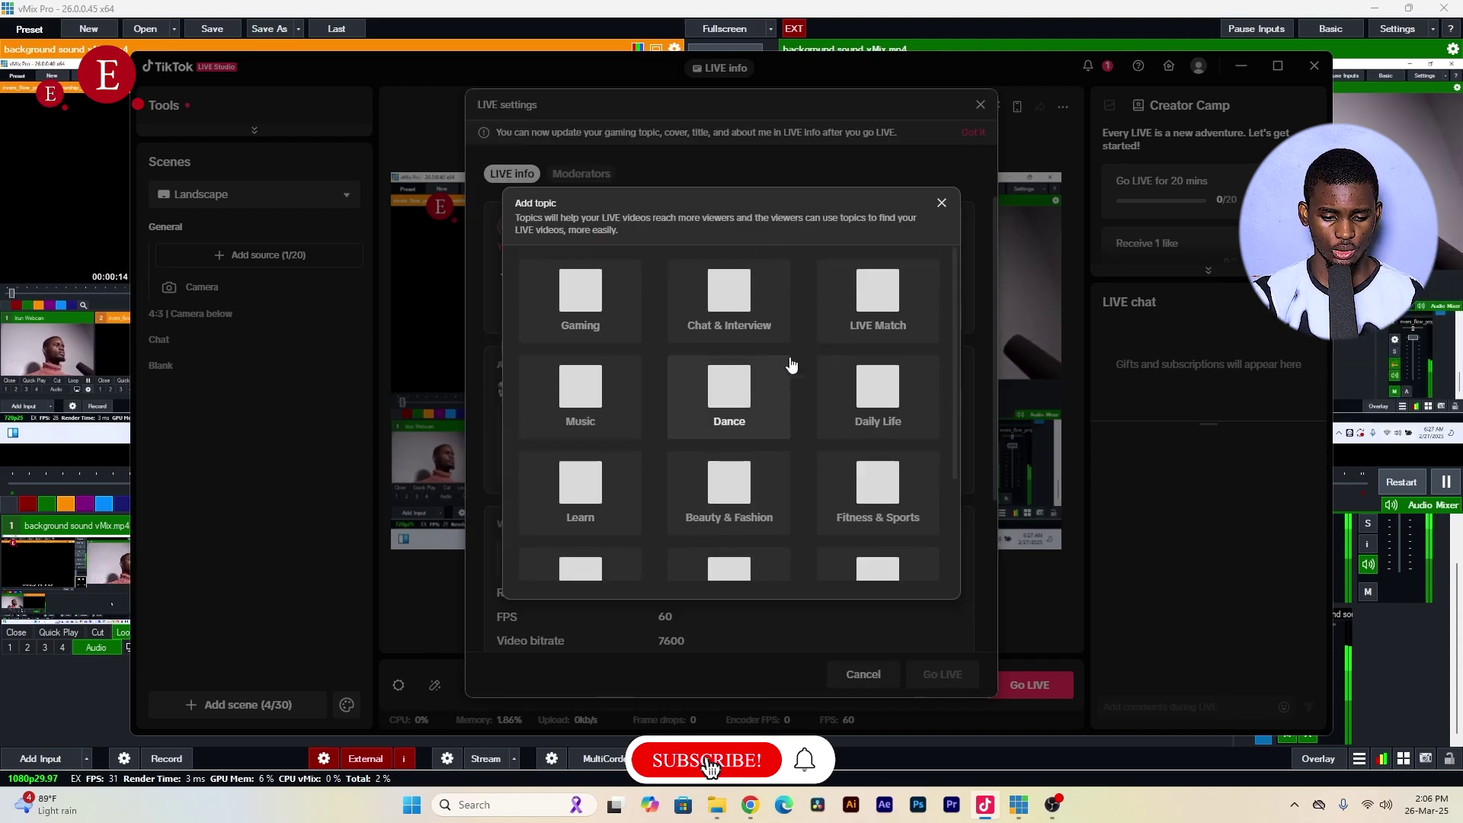
{"action": "scroll", "coordinate": [655, 395], "scroll_direction": "up", "scroll_amount": 3}
{"action": "left_click", "coordinate": [720, 299]}
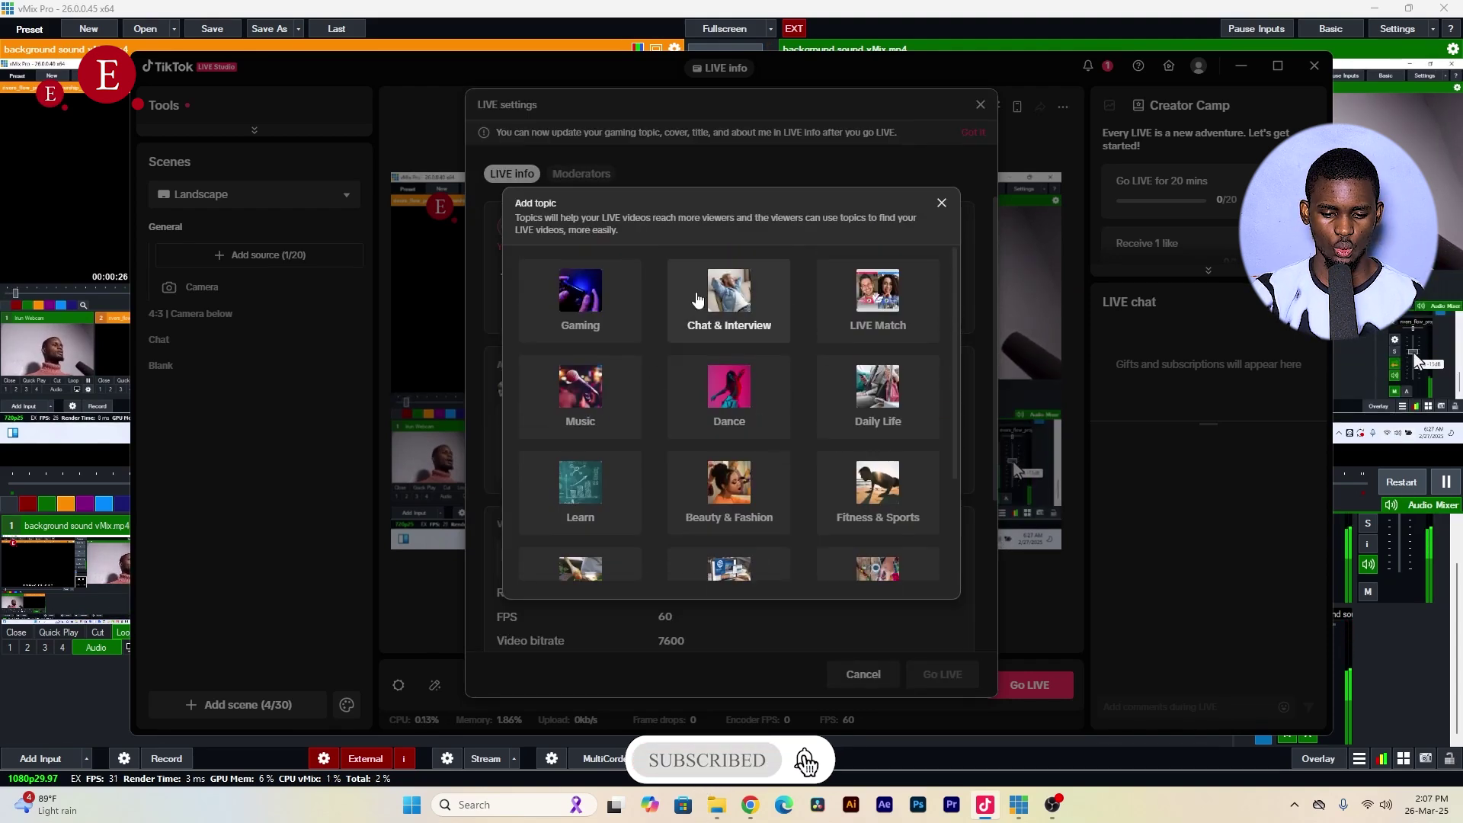
{"action": "left_click", "coordinate": [602, 228]}
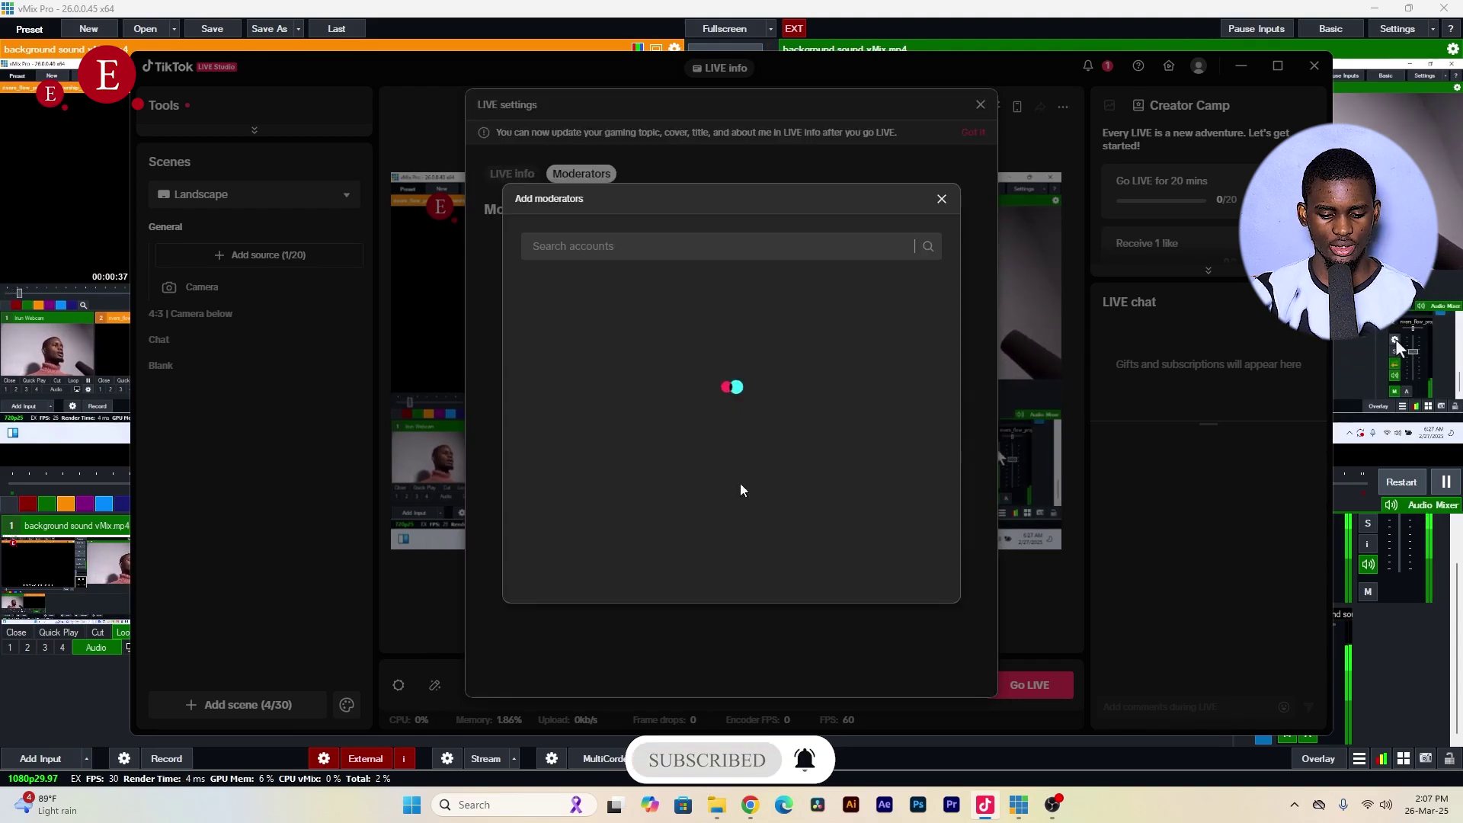